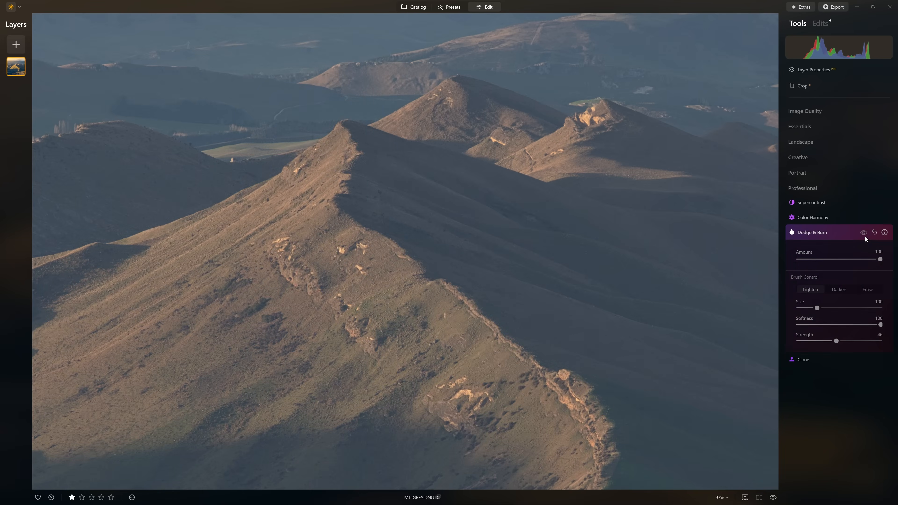
Step: Show the Dodge & Burn effect again to compare the lightened hill with the unedited photo
left_click(864, 233)
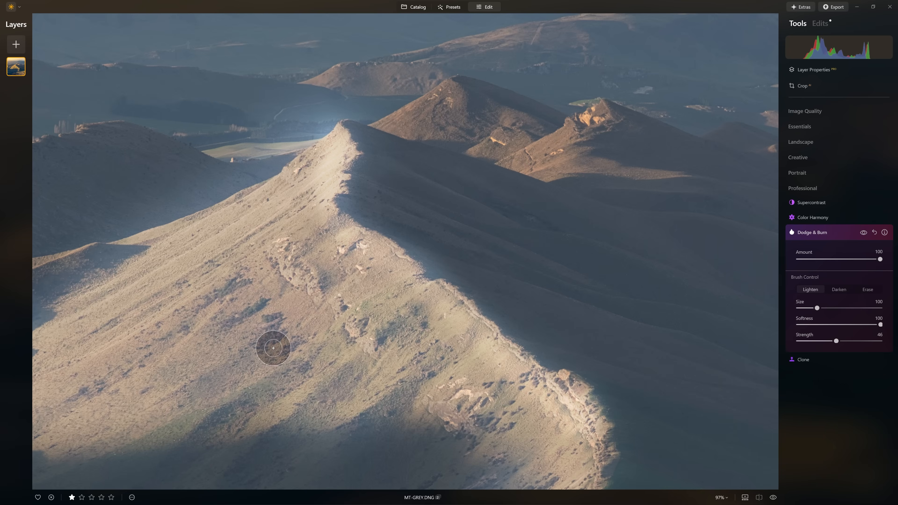
scroll(528, 317, "up", 5)
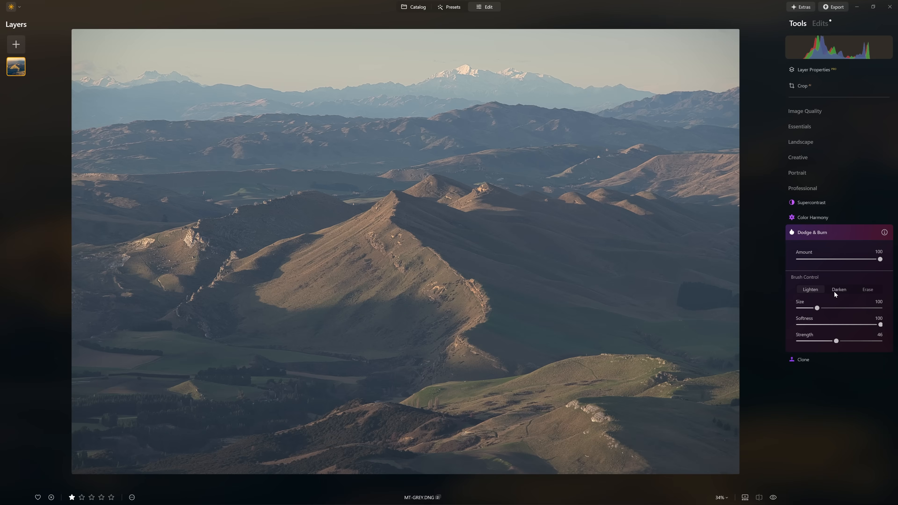
Step: Darken the distant mountain range and the face of the central hill using the Dodge & Burn brush in Darken mode, strength 50
left_click(837, 291)
scroll(370, 106, "up", 3)
left_click_drag(235, 74, 255, 83)
mouse_move(328, 85)
left_mouse_down()
mouse_move(644, 57)
mouse_move(533, 54)
mouse_move(251, 84)
mouse_move(94, 80)
mouse_move(351, 75)
mouse_move(605, 50)
mouse_move(255, 66)
mouse_move(513, 46)
mouse_move(463, 32)
left_mouse_up()
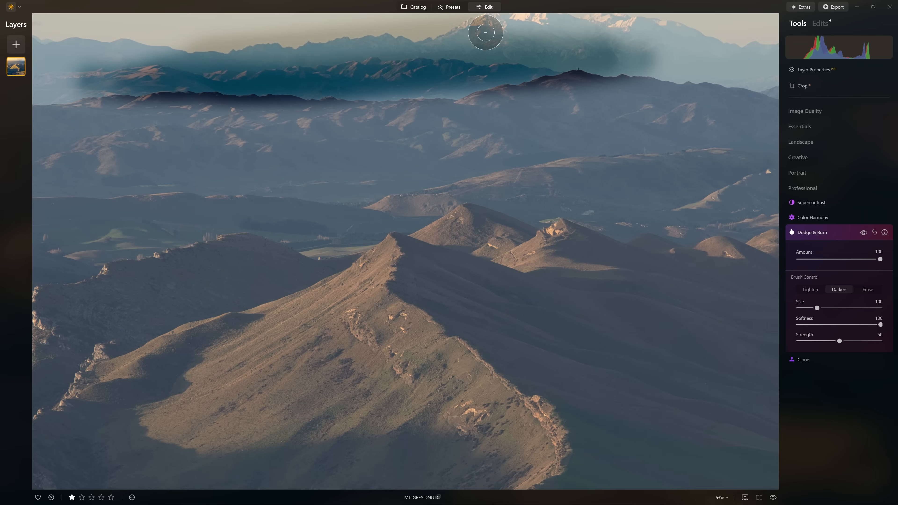
mouse_move(394, 239)
left_mouse_down()
mouse_move(312, 309)
mouse_move(238, 342)
mouse_move(243, 351)
mouse_move(386, 297)
mouse_move(299, 362)
mouse_move(219, 390)
mouse_move(252, 405)
mouse_move(397, 336)
mouse_move(382, 371)
mouse_move(261, 433)
mouse_move(291, 432)
mouse_move(422, 368)
mouse_move(430, 401)
mouse_move(468, 415)
mouse_move(372, 258)
mouse_move(310, 299)
mouse_move(179, 335)
mouse_move(291, 309)
mouse_move(381, 267)
mouse_move(211, 349)
left_mouse_up()
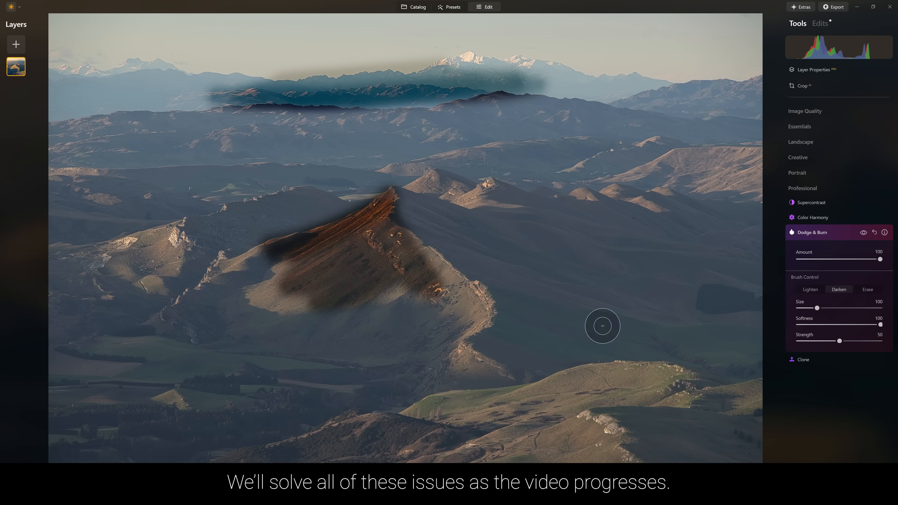
Step: Lighten the rocky ridge descending from the central hill with repeated strokes of the Dodge & Burn brush
left_click(817, 289)
scroll(463, 287, "up", 2)
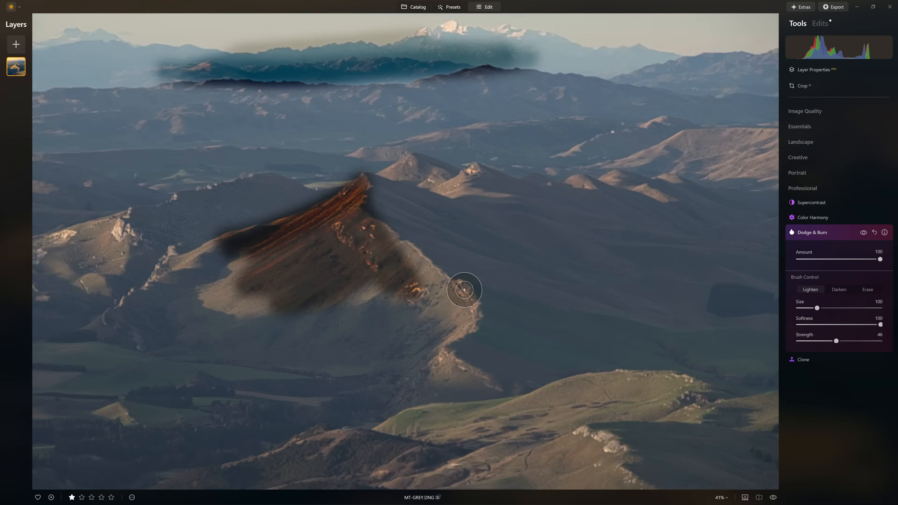
mouse_move(411, 255)
left_mouse_down()
mouse_move(462, 298)
mouse_move(442, 361)
mouse_move(430, 278)
mouse_move(413, 259)
mouse_move(471, 306)
mouse_move(442, 340)
mouse_move(431, 279)
mouse_move(463, 340)
left_mouse_up()
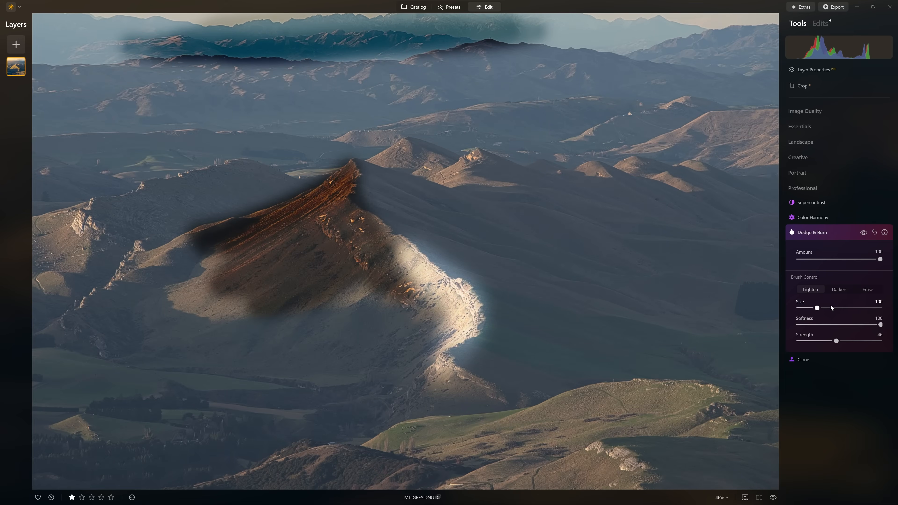
left_click(881, 341)
mouse_move(401, 257)
left_mouse_down()
mouse_move(484, 313)
mouse_move(447, 352)
mouse_move(442, 292)
mouse_move(423, 271)
mouse_move(461, 321)
left_mouse_up()
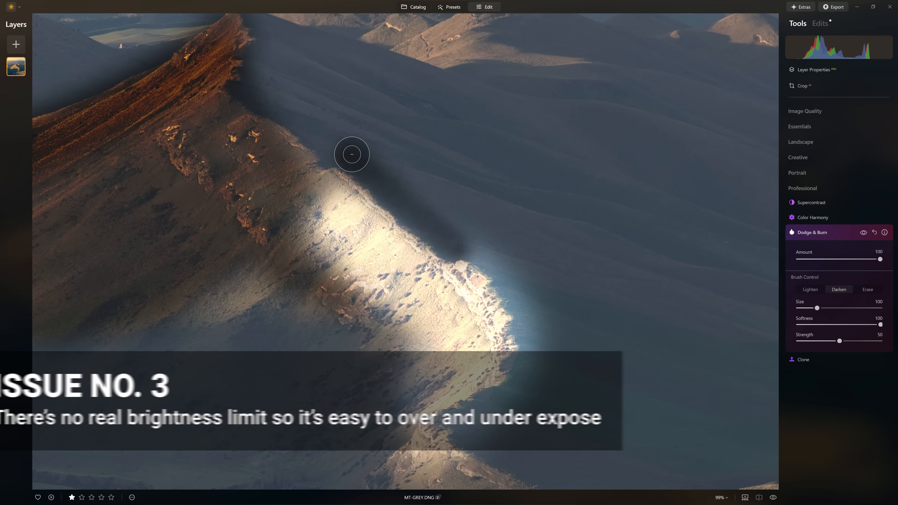
Step: Darken the shadow side of the lightened ridge and the distant slopes behind the hills with overlapping brush strokes at strength 50
mouse_move(351, 154)
left_mouse_down()
mouse_move(372, 172)
mouse_move(426, 188)
mouse_move(429, 262)
mouse_move(398, 197)
mouse_move(489, 253)
mouse_move(394, 170)
mouse_move(505, 263)
mouse_move(459, 267)
mouse_move(407, 153)
mouse_move(511, 276)
left_mouse_up()
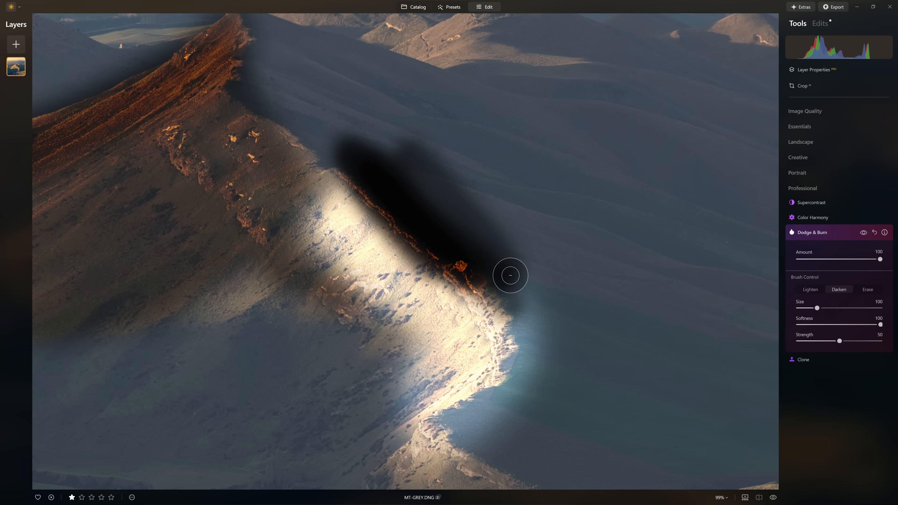
left_click(875, 234)
key("ctrl+z")
left_click_drag(637, 300, 704, 446)
left_click_drag(559, 101, 605, 245)
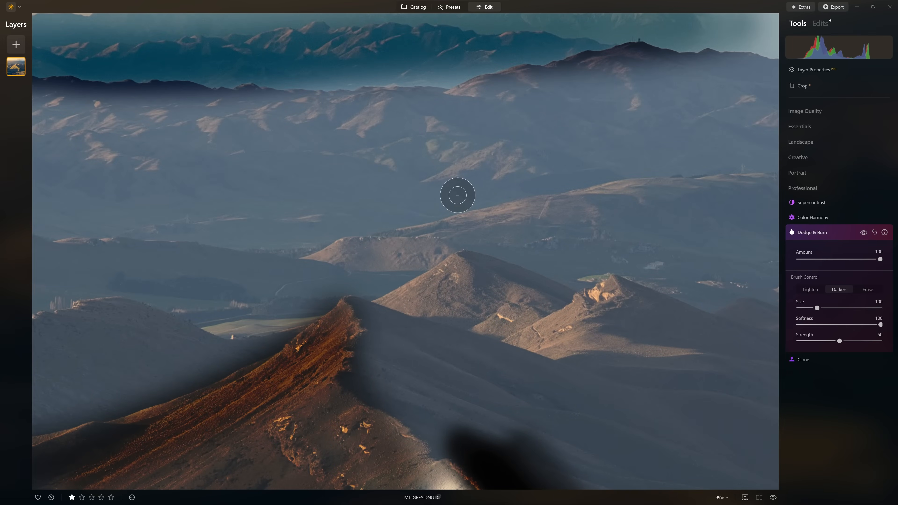
mouse_move(381, 236)
left_mouse_down()
mouse_move(633, 164)
mouse_move(525, 203)
mouse_move(635, 150)
mouse_move(283, 243)
mouse_move(646, 162)
mouse_move(413, 191)
mouse_move(440, 203)
mouse_move(498, 200)
left_mouse_up()
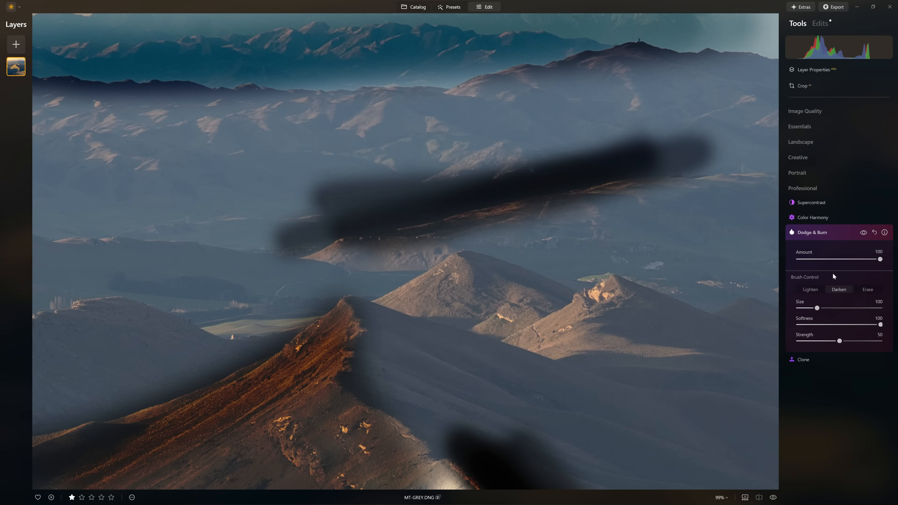
Step: Try lower overall Amount values for the Dodge & Burn effect
mouse_move(880, 262)
left_mouse_down()
mouse_move(825, 265)
mouse_move(849, 264)
left_mouse_up()
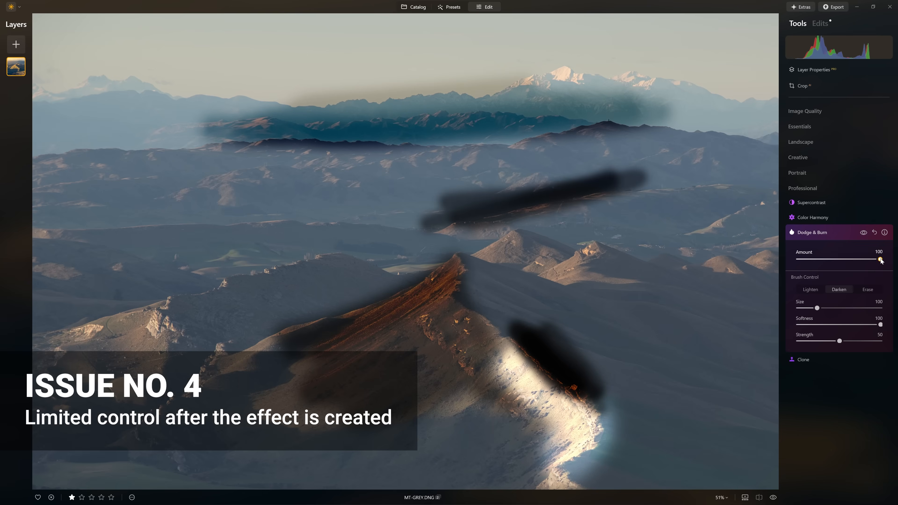
mouse_move(834, 263)
left_mouse_down()
mouse_move(821, 262)
mouse_move(891, 262)
mouse_move(833, 263)
left_mouse_up()
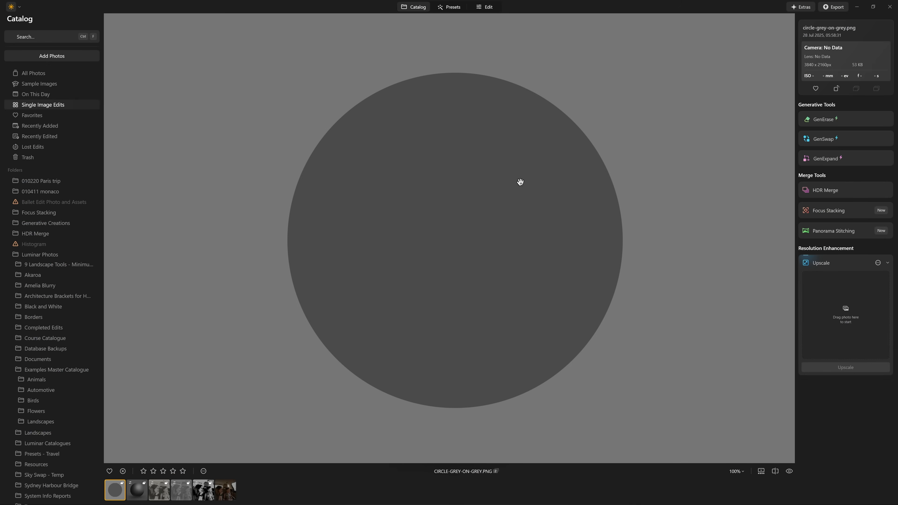
Step: Compare the flat grey circle image with its shaded sphere version in the catalog
scroll(360, 305, "up", 1)
scroll(486, 328, "down", 3)
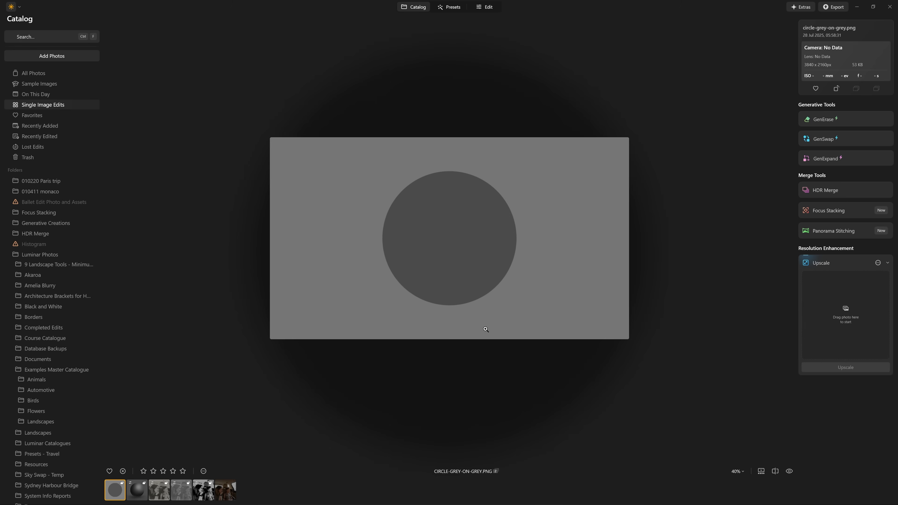
scroll(485, 327, "up", 2)
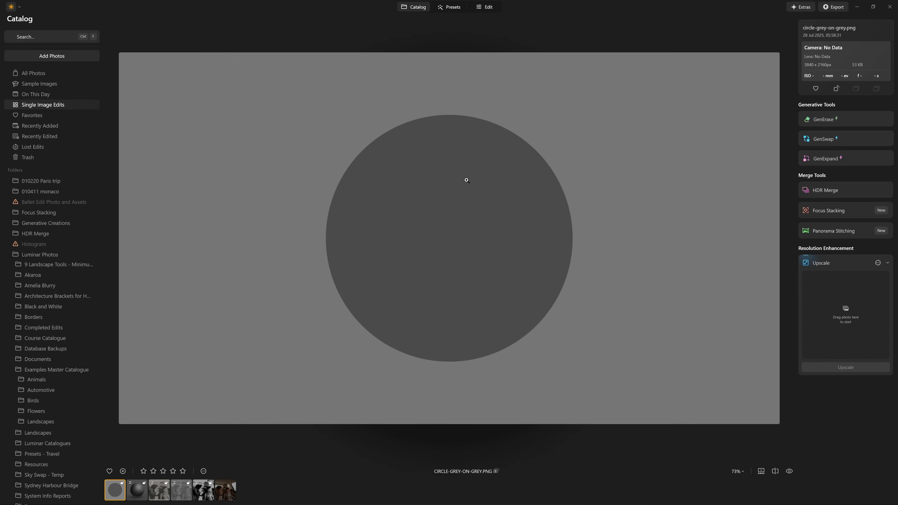
scroll(467, 180, "up", 1)
scroll(466, 179, "up", 1)
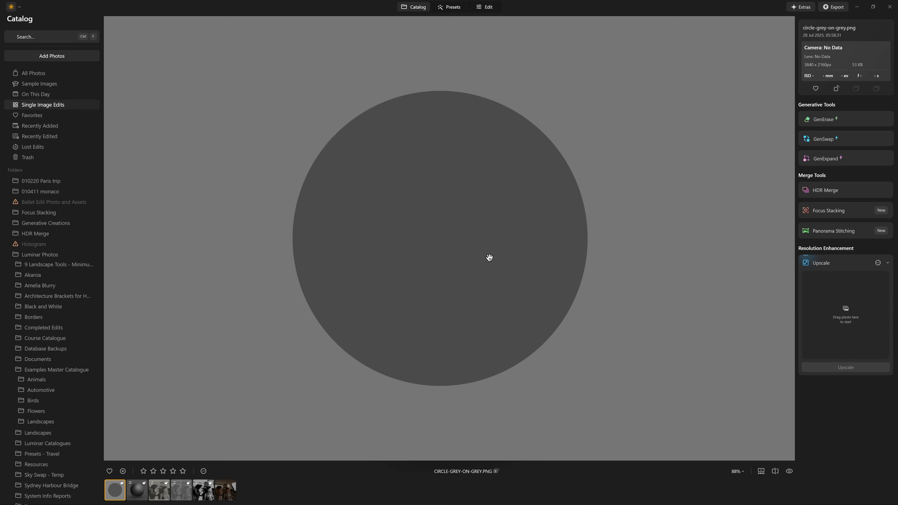
left_click(141, 494)
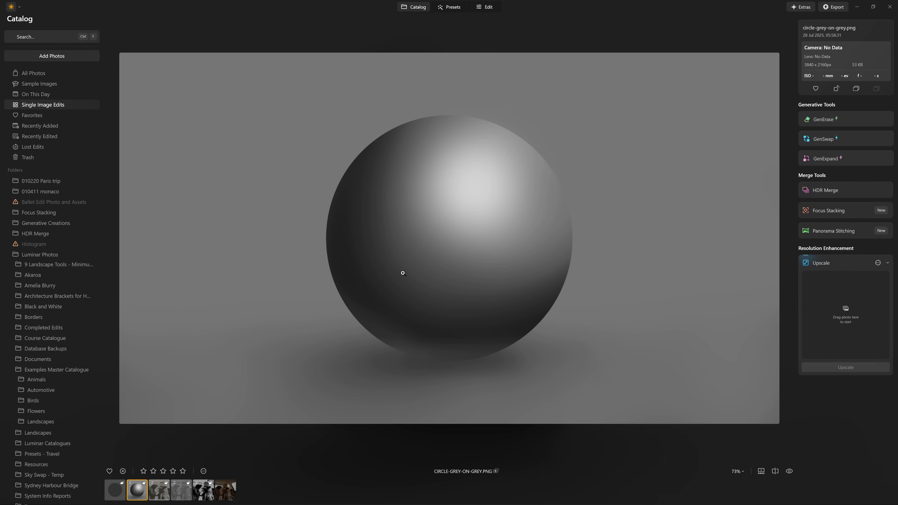
left_click(120, 496)
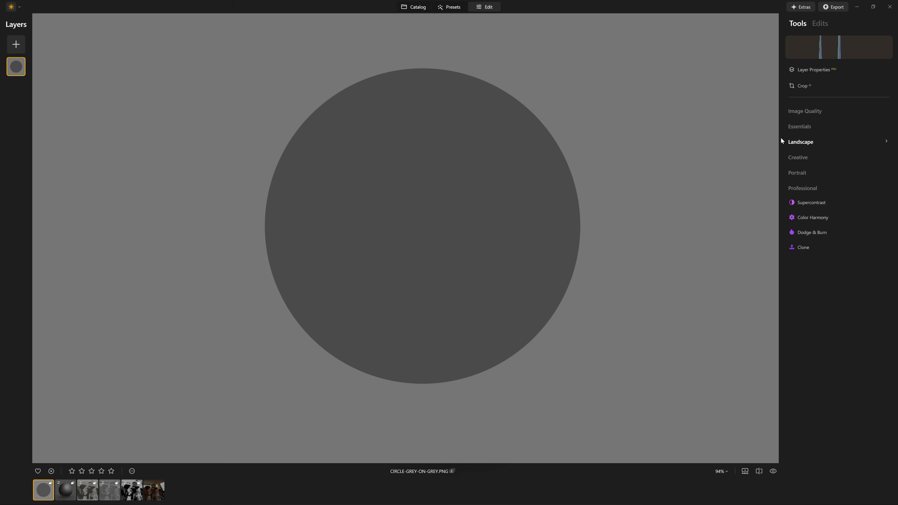
Step: Darken the whole flat grey circle image by pulling down the midtones of the Develop curve
left_click(813, 124)
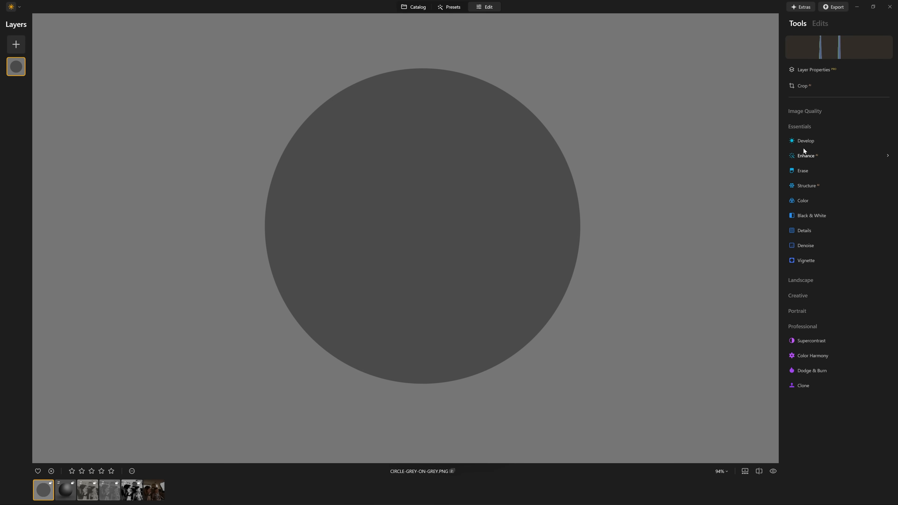
left_click(810, 141)
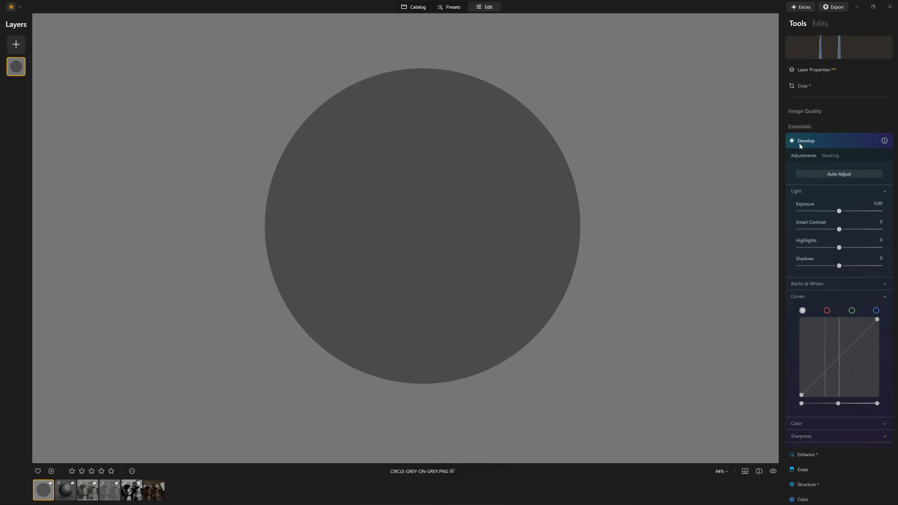
mouse_move(846, 351)
left_mouse_down()
mouse_move(850, 370)
mouse_move(838, 357)
mouse_move(851, 368)
left_mouse_up()
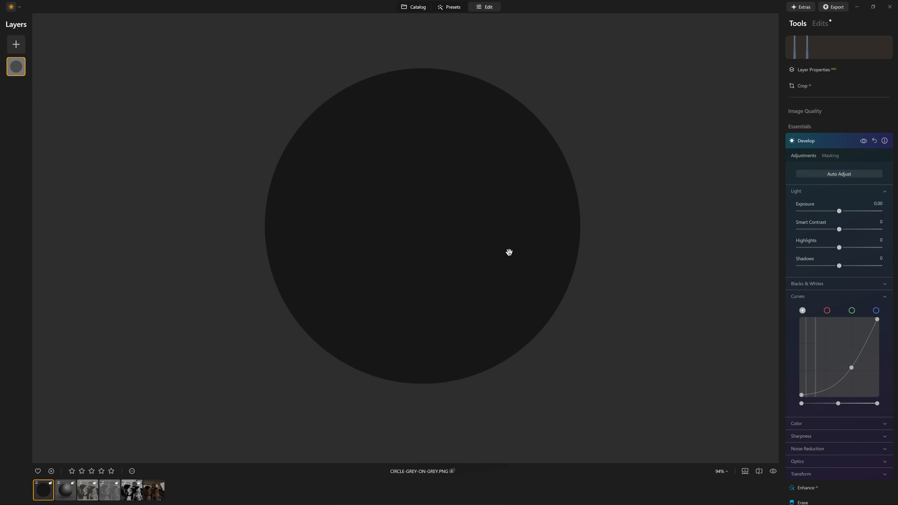
Step: Limit the Develop darkening to the circle with a luminosity mask covering a narrow range of dark tones
left_click(830, 156)
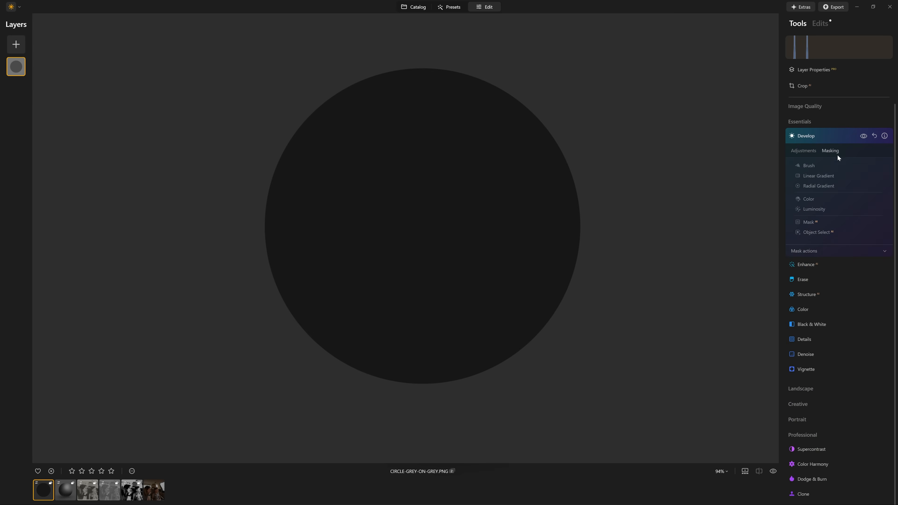
left_click(819, 208)
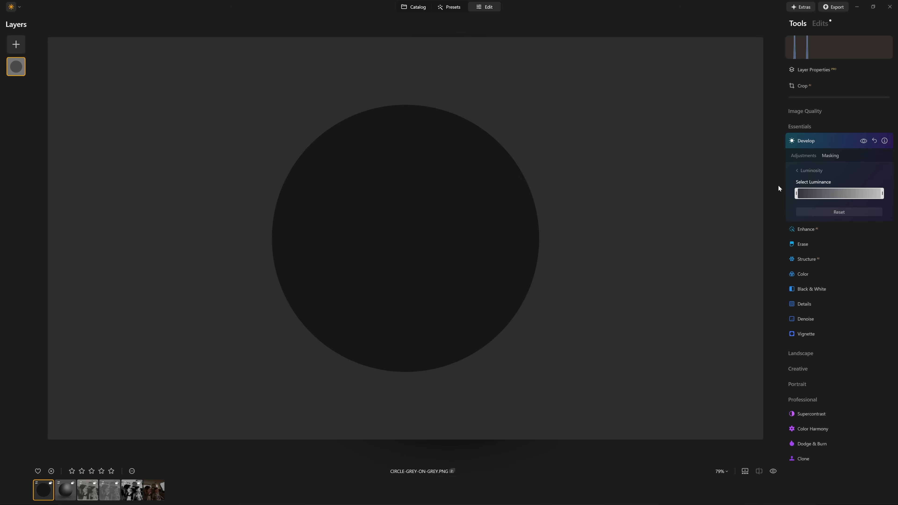
left_click(407, 195)
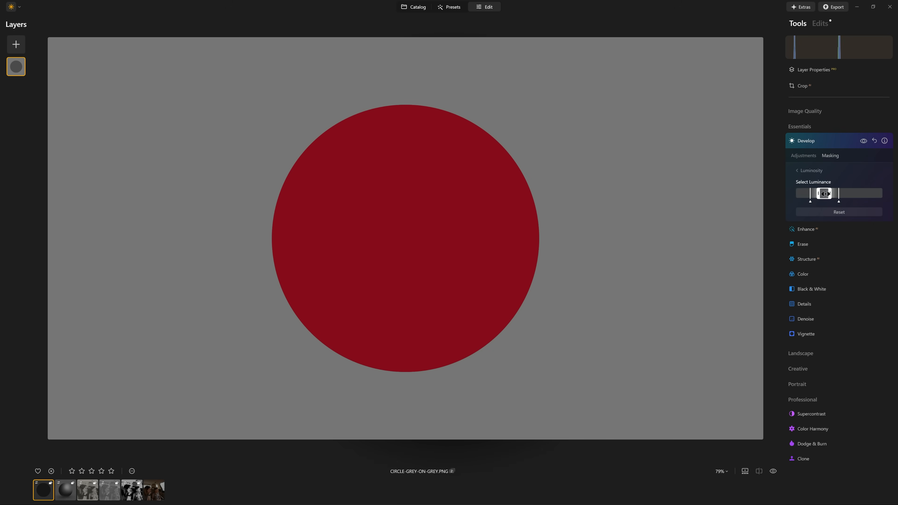
left_click_drag(826, 194, 833, 193)
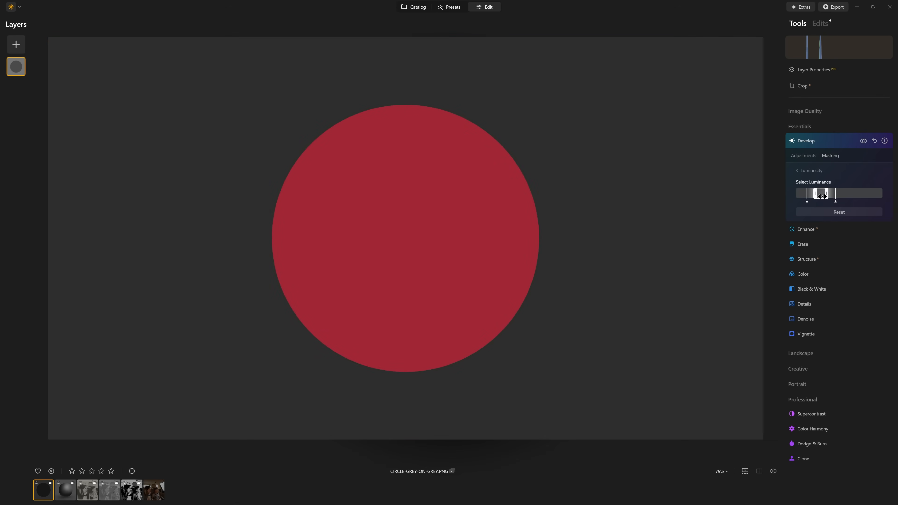
left_click_drag(821, 196, 820, 195)
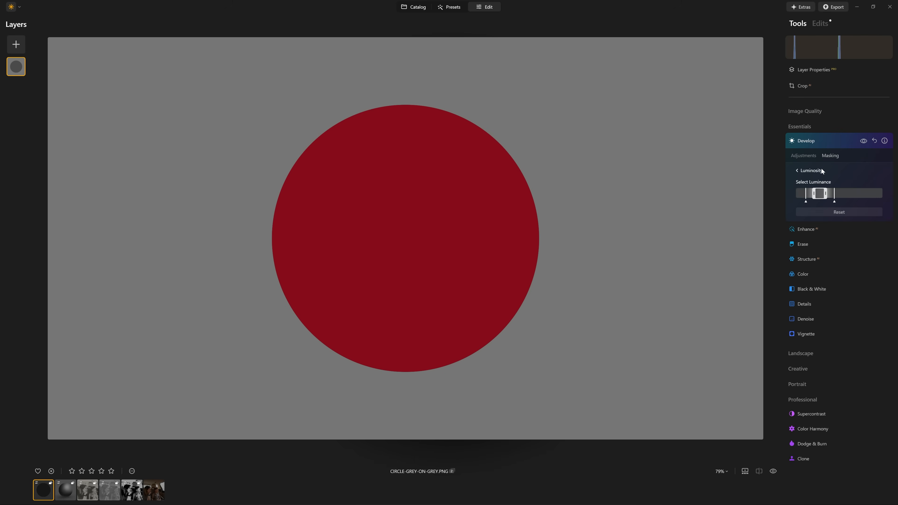
Step: Raise the Develop curve point slightly so that the masked circle is darkened less
left_click(799, 171)
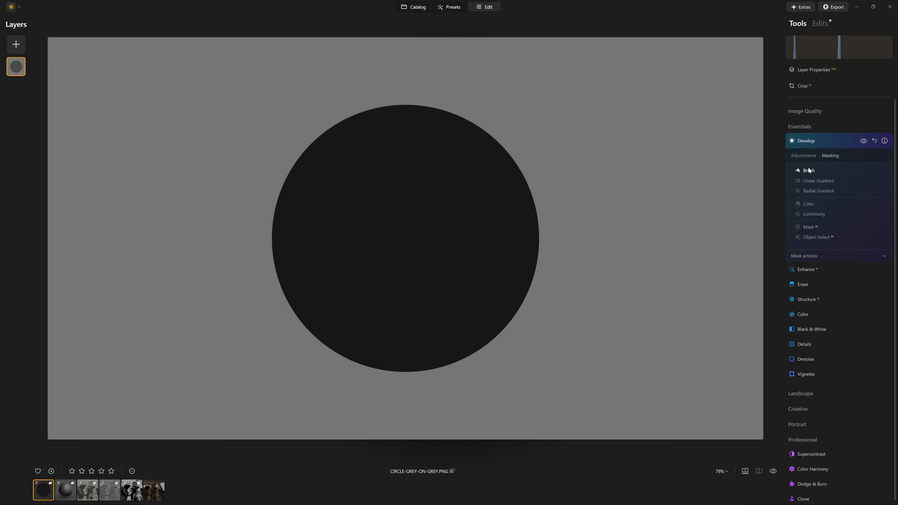
left_click(804, 156)
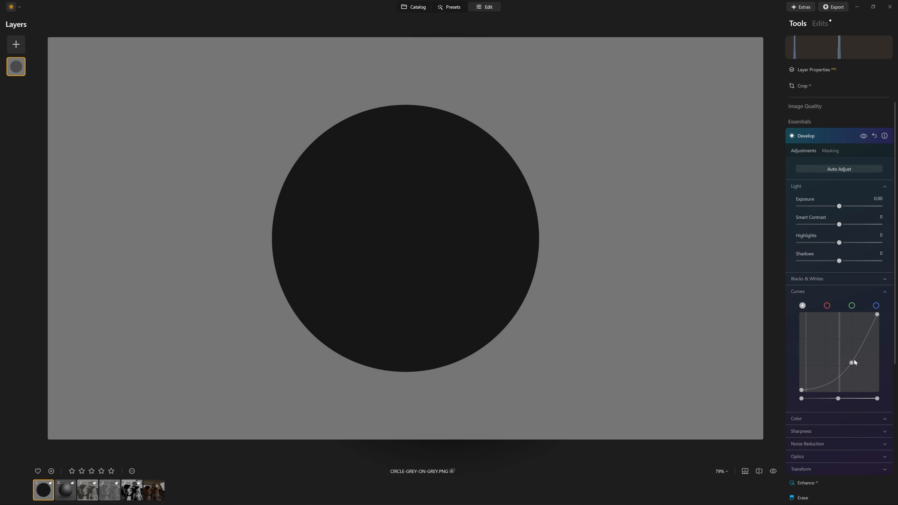
mouse_move(852, 365)
left_mouse_down()
mouse_move(832, 338)
mouse_move(854, 360)
left_mouse_up()
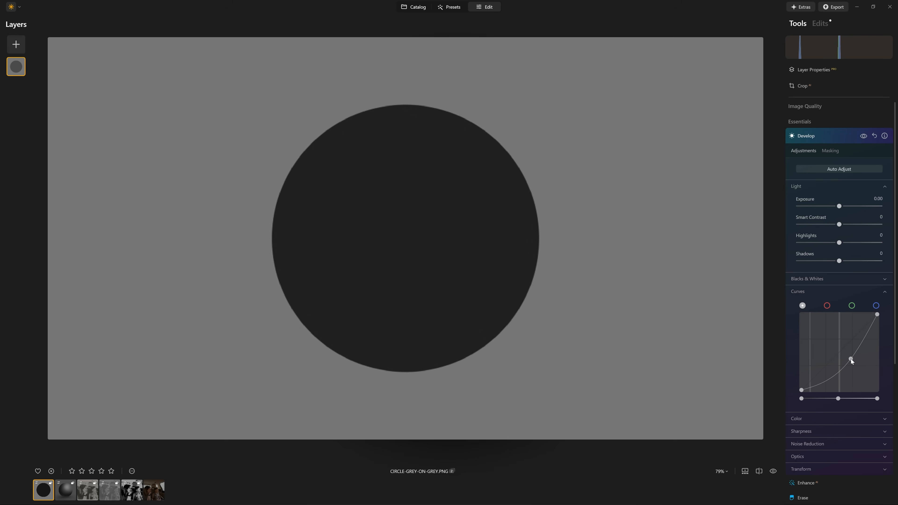
Step: Erase the mask over the circle's centre and upper right with a brush of size 362, softness 100 and strength 36, leaving a shaded lower-left edge
left_click(832, 152)
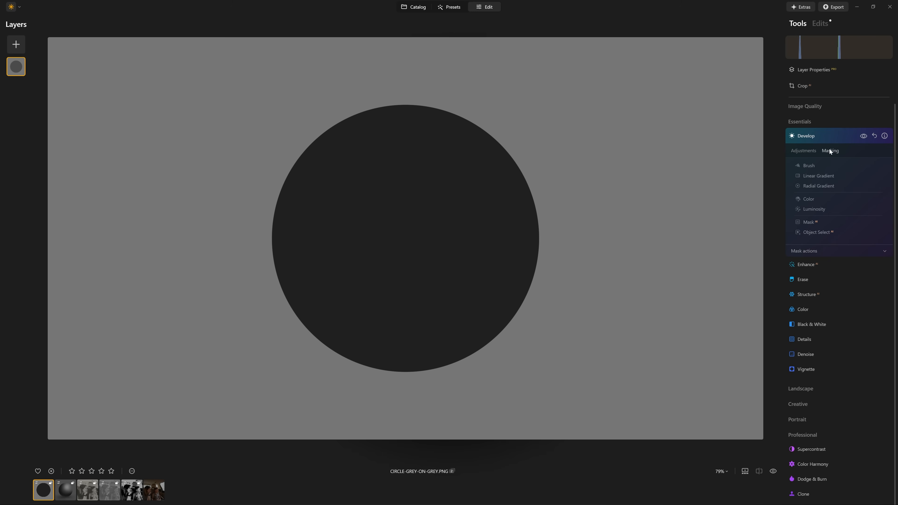
left_click(810, 166)
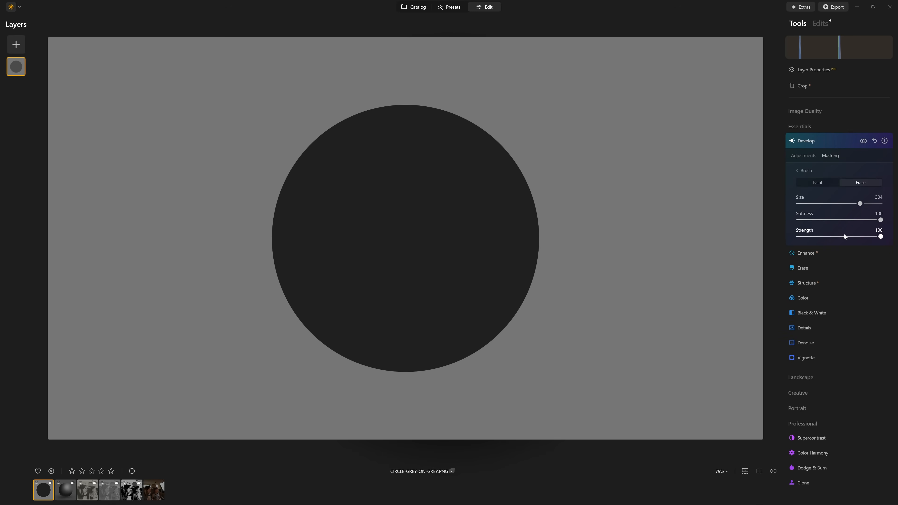
left_click_drag(864, 205, 877, 204)
mouse_move(495, 105)
left_mouse_down()
mouse_move(381, 116)
mouse_move(381, 230)
mouse_move(501, 155)
mouse_move(375, 247)
mouse_move(513, 214)
left_mouse_up()
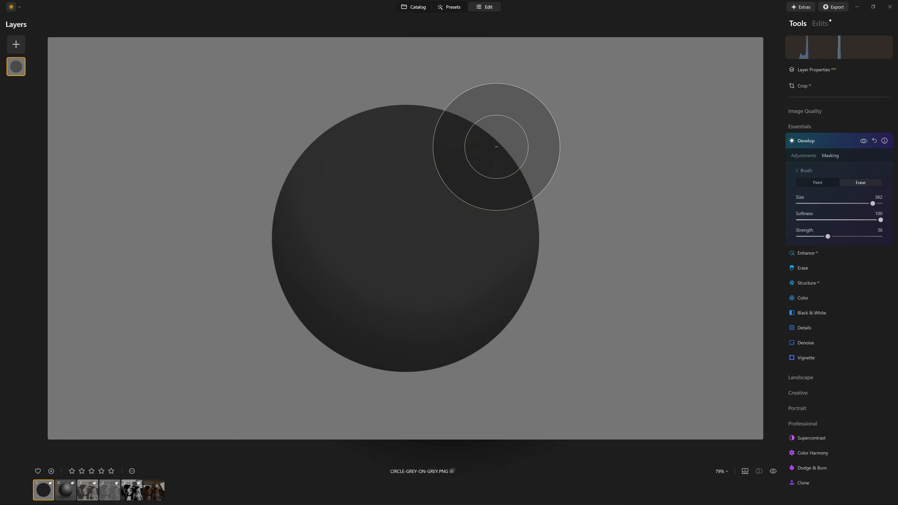
mouse_move(496, 144)
left_mouse_down()
mouse_move(365, 167)
mouse_move(391, 250)
mouse_move(489, 220)
mouse_move(421, 156)
mouse_move(451, 184)
mouse_move(404, 200)
mouse_move(417, 184)
mouse_move(406, 192)
mouse_move(448, 198)
mouse_move(462, 177)
mouse_move(419, 135)
mouse_move(359, 178)
mouse_move(378, 265)
mouse_move(504, 231)
mouse_move(479, 142)
mouse_move(437, 119)
mouse_move(338, 184)
mouse_move(458, 288)
mouse_move(502, 132)
left_mouse_up()
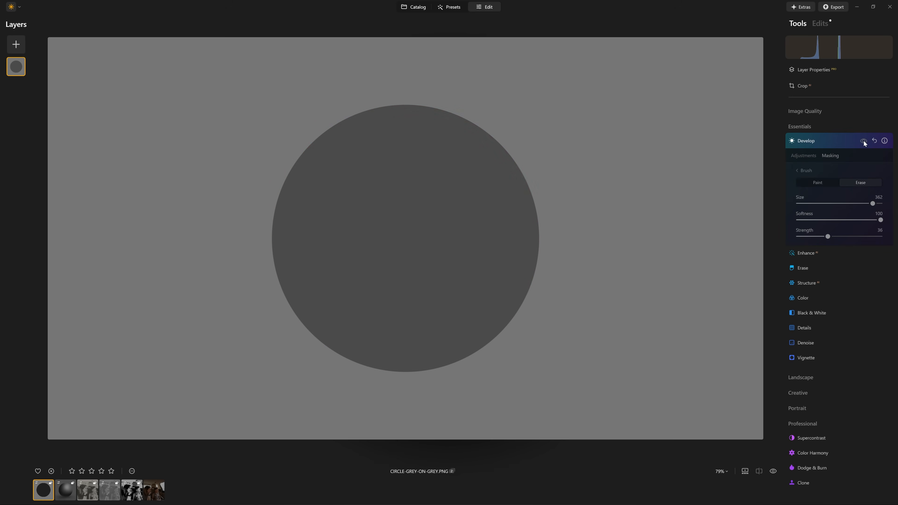
Step: Toggle the masked Develop adjustment off and on to compare the circle before and after shading
left_click(864, 142)
left_click(864, 142)
left_click(865, 141)
Step: Start a fresh Develop adjustment and steeply raise its curve to strongly brighten the whole image
left_click(816, 139)
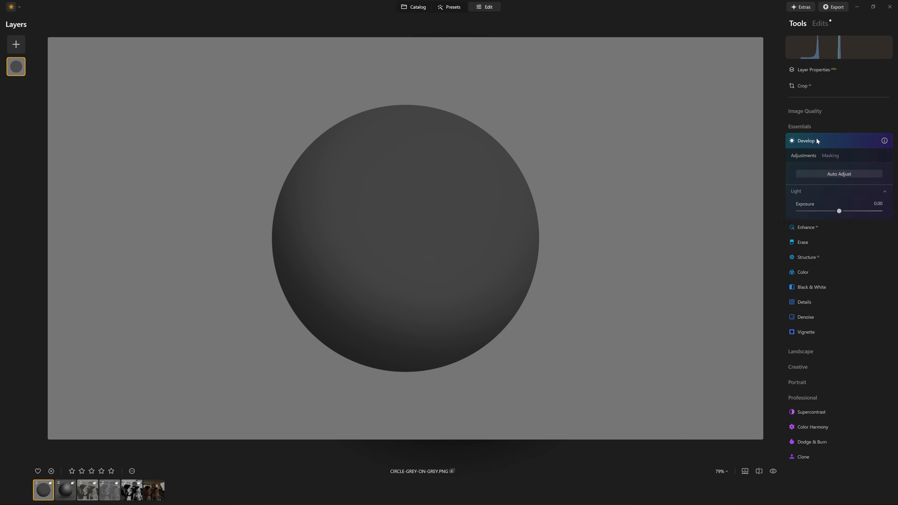
scroll(862, 305, "down", 1)
left_click_drag(846, 310, 832, 292)
scroll(813, 166, "up", 1)
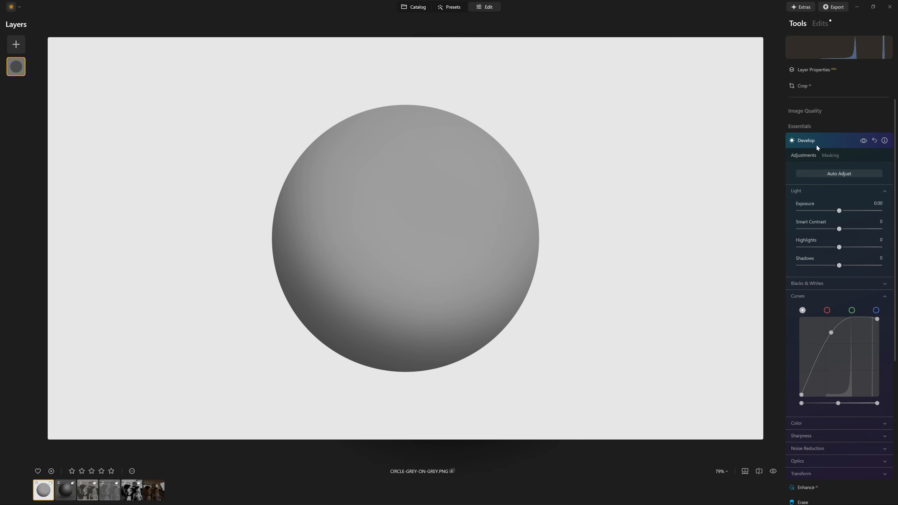
left_click_drag(831, 333, 820, 335)
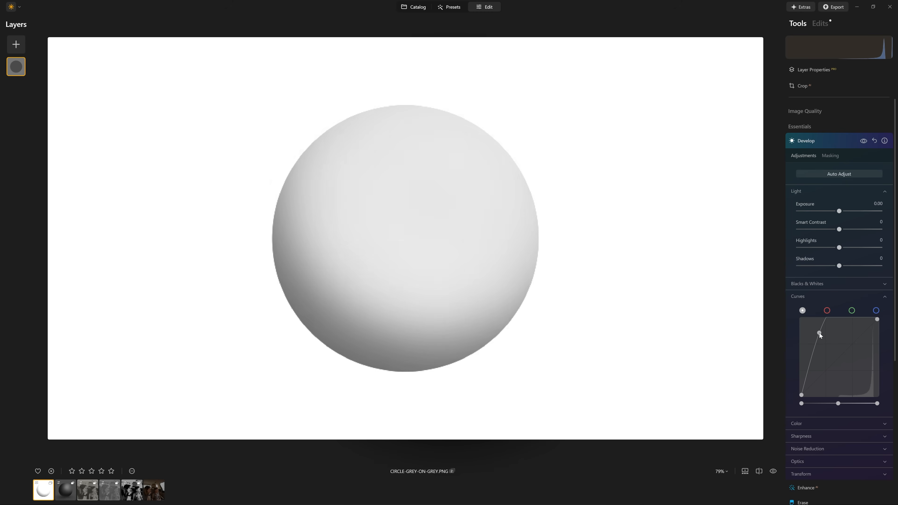
Step: Paint a brush mask for the brightening at the sphere's upper right with size 362, softness 100 and strength 36
left_click(832, 157)
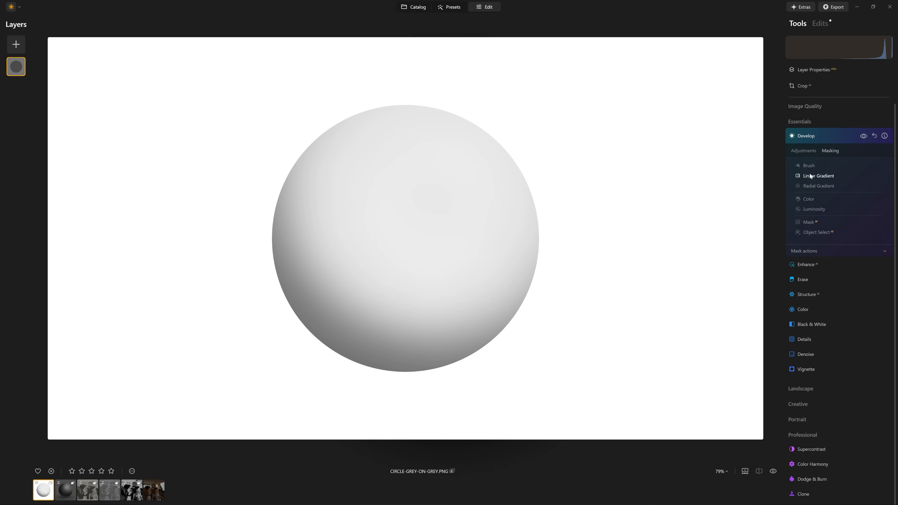
left_click(810, 166)
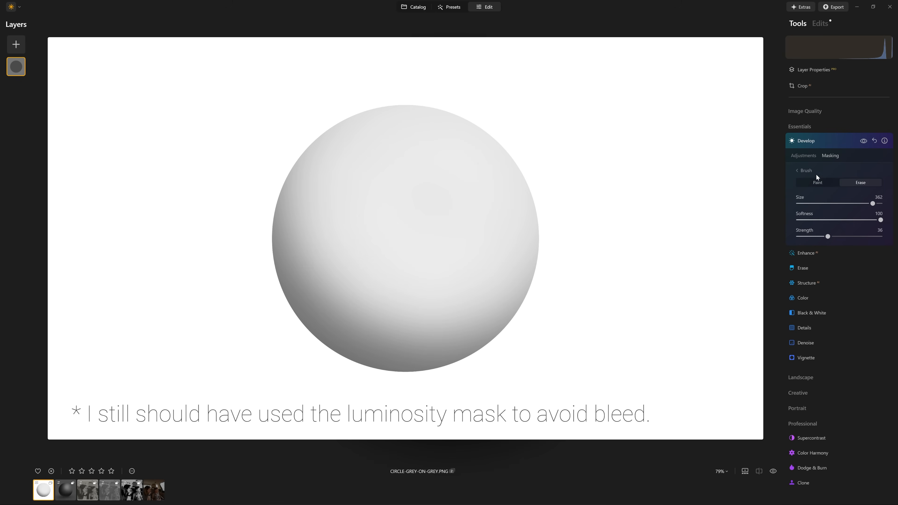
left_click(825, 183)
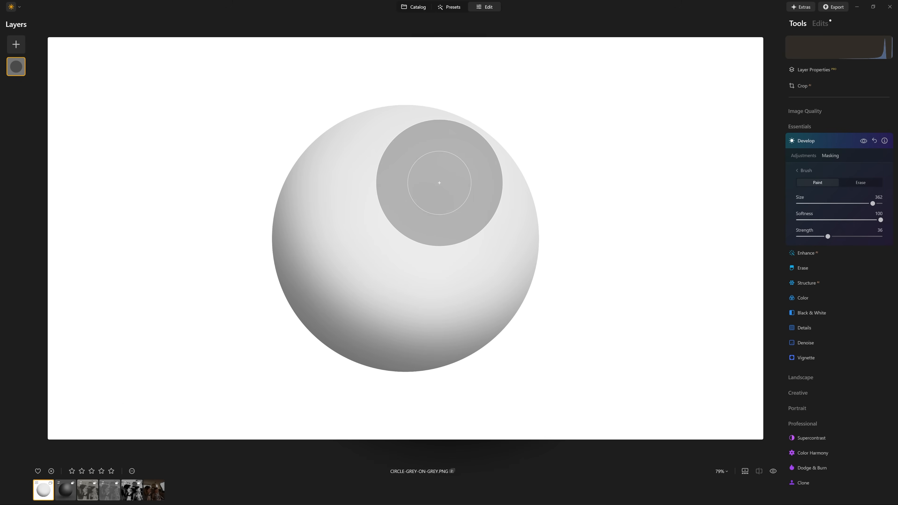
left_click(436, 179)
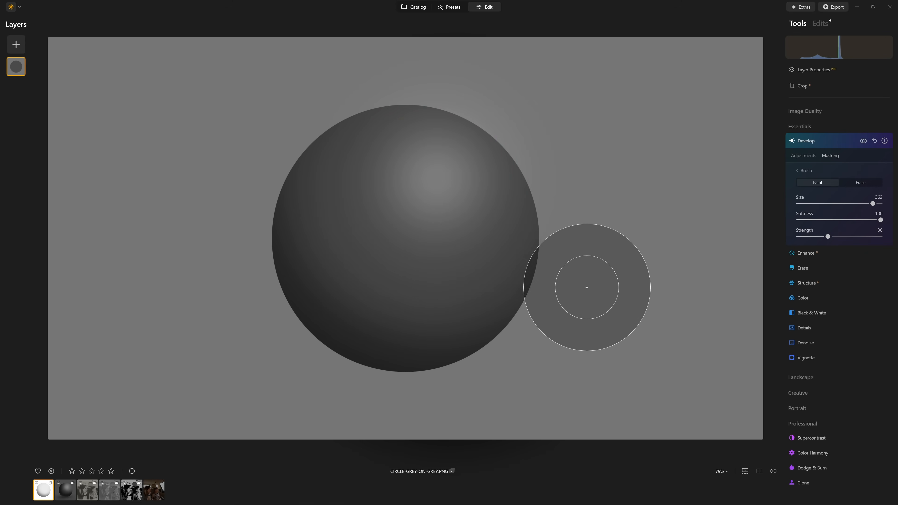
Step: Build up the highlight across the sphere's upper area with brush size 400, then reduce the brush to 280 for the bright centre
key("]")
left_click(437, 177)
mouse_move(374, 183)
left_mouse_down()
mouse_move(385, 210)
mouse_move(426, 209)
mouse_move(439, 188)
mouse_move(458, 201)
mouse_move(438, 222)
mouse_move(382, 221)
left_mouse_up()
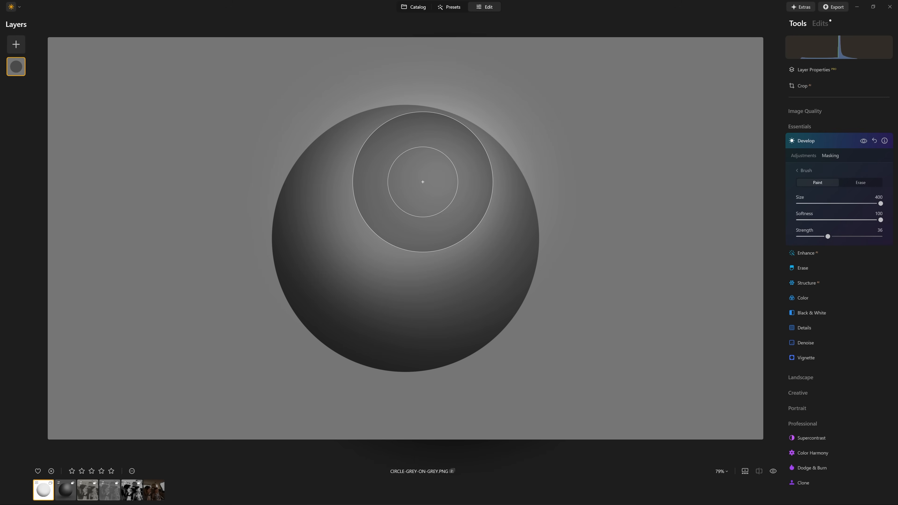
key("bracketleft")
key("bracketleft")
key("bracketleft")
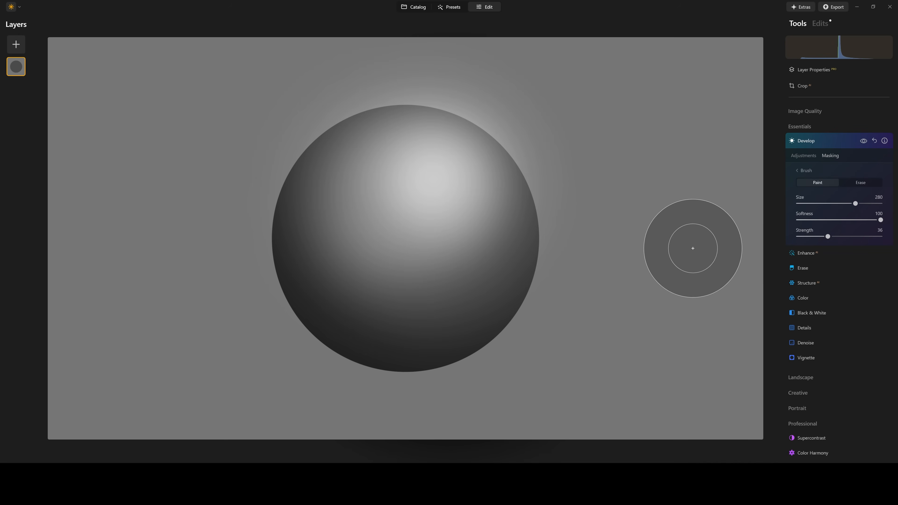
Step: Toggle the brightening Develop adjustment off and on to compare the sphere with and without its highlight
left_click(863, 142)
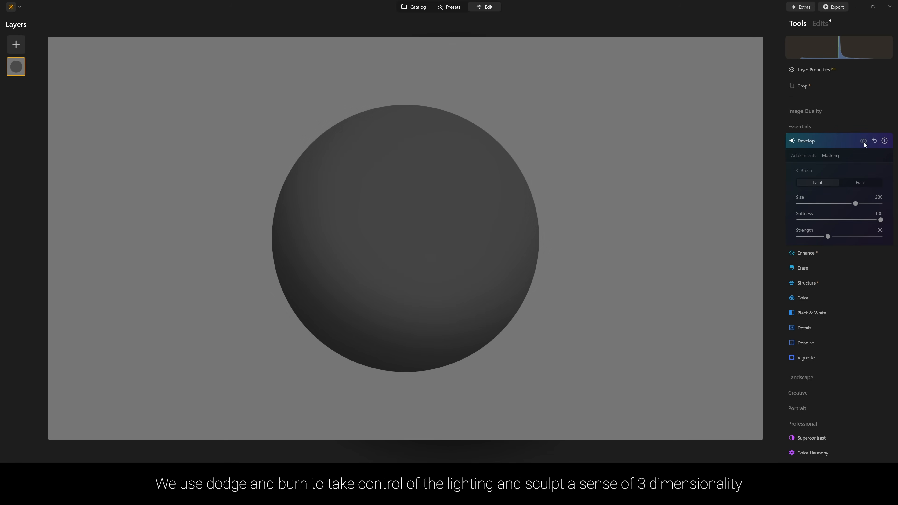
left_click(864, 141)
left_click(864, 141)
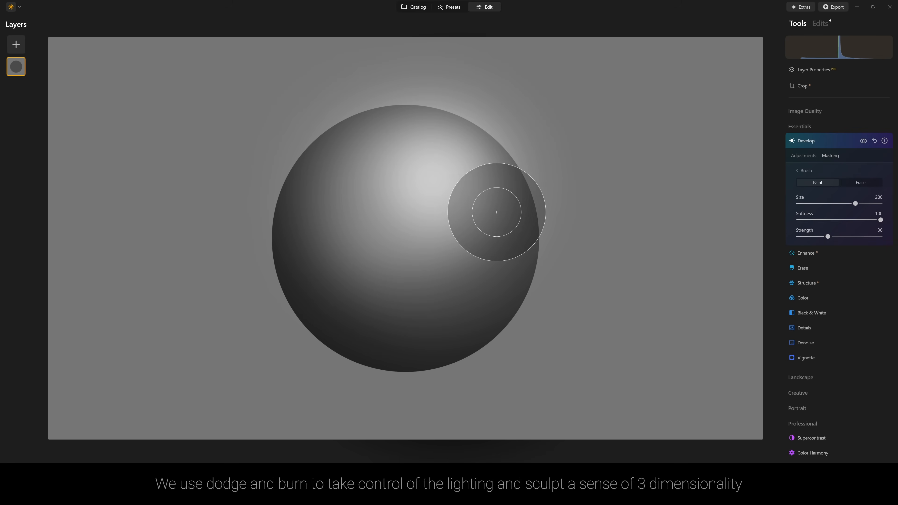
Step: Start a fresh Develop adjustment and pull the middle of its curve down to strongly darken the whole image
left_click(815, 140)
left_click(815, 140)
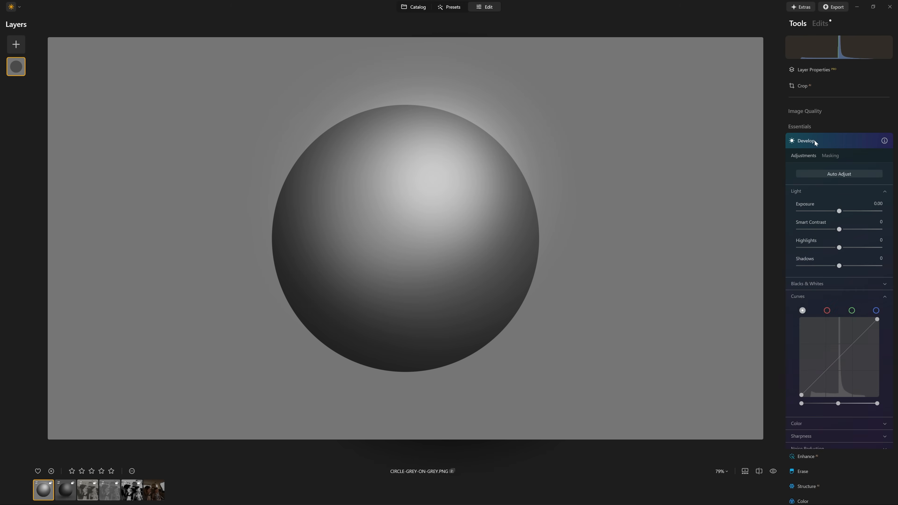
scroll(855, 254, "down", 1)
scroll(855, 255, "down", 3)
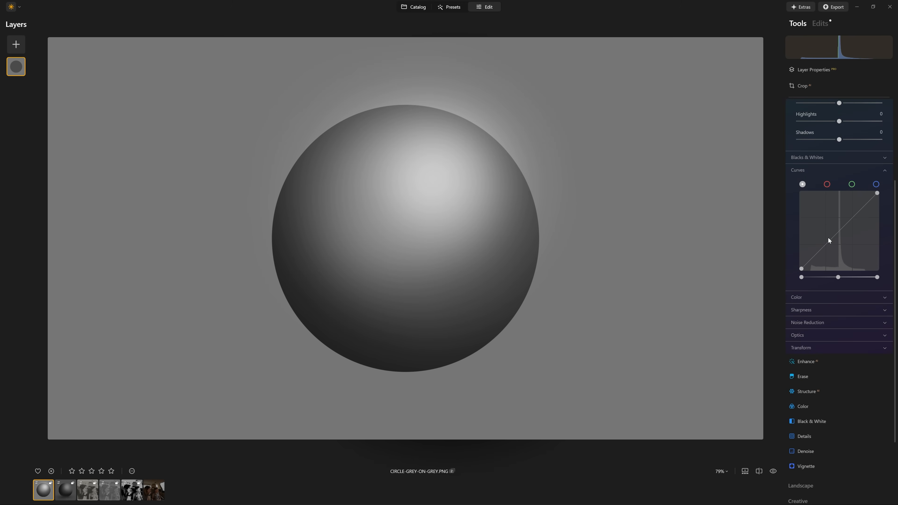
left_click_drag(833, 237, 850, 251)
Step: Limit the darkening with a luminosity mask sampled from the grey background beside the sphere
scroll(845, 212, "up", 4)
left_click(832, 151)
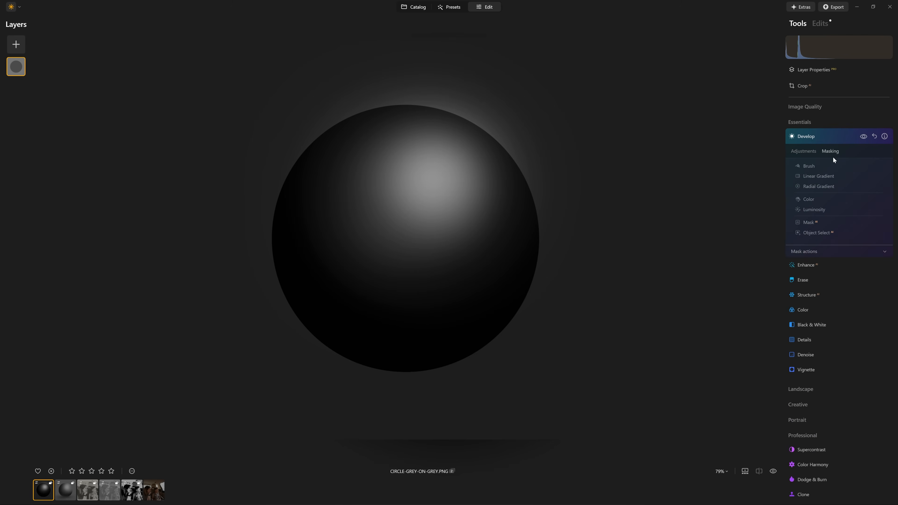
left_click(813, 208)
left_click(608, 352)
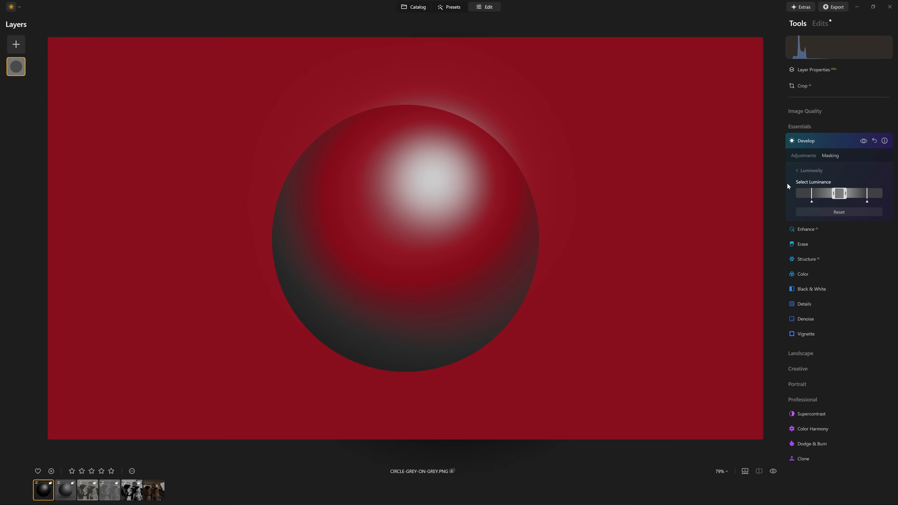
Step: Erase the darkening mask from the upper background with a brush of size 400, softness 100 and strength 100, keeping the ground area
left_click(816, 170)
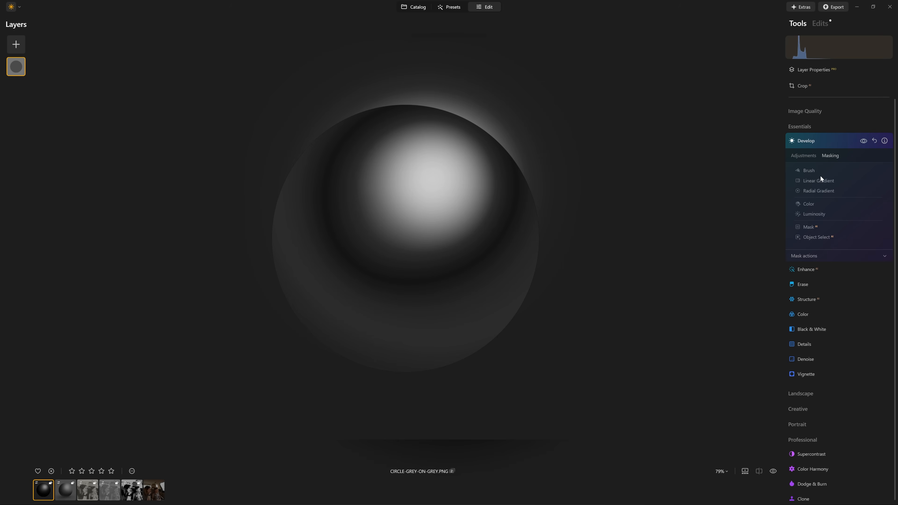
left_click(809, 171)
left_click(872, 186)
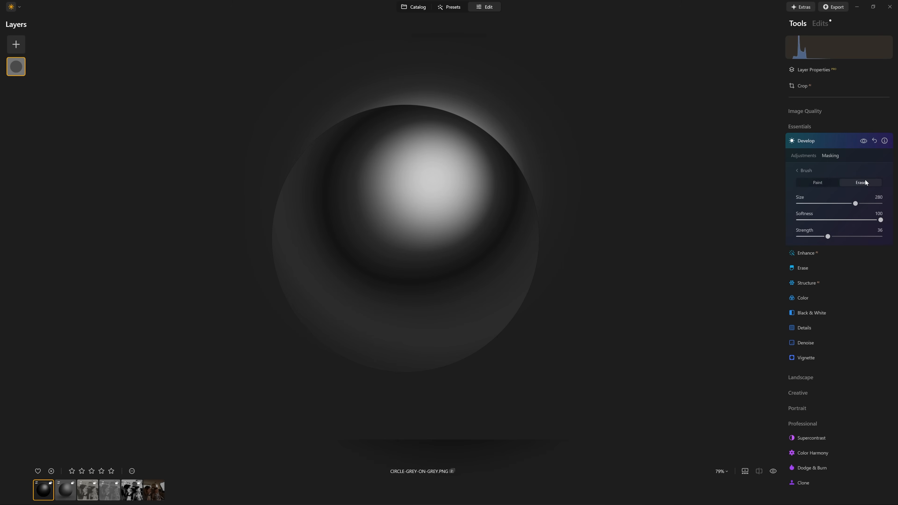
left_click_drag(829, 236, 885, 236)
left_click_drag(856, 204, 886, 204)
mouse_move(744, 50)
left_mouse_down()
mouse_move(1, 67)
mouse_move(718, 146)
mouse_move(272, 182)
mouse_move(151, 210)
mouse_move(656, 278)
mouse_move(204, 240)
mouse_move(27, 260)
left_mouse_up()
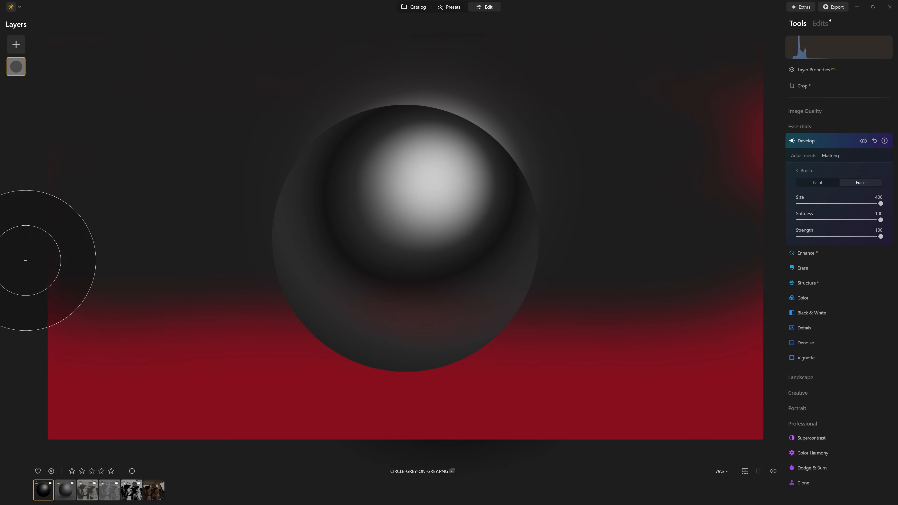
Step: Erase the ground mask around the sphere's base at strength 32 and below, leaving a soft shadow, and reduce the brush to 196
left_click_drag(881, 236, 825, 237)
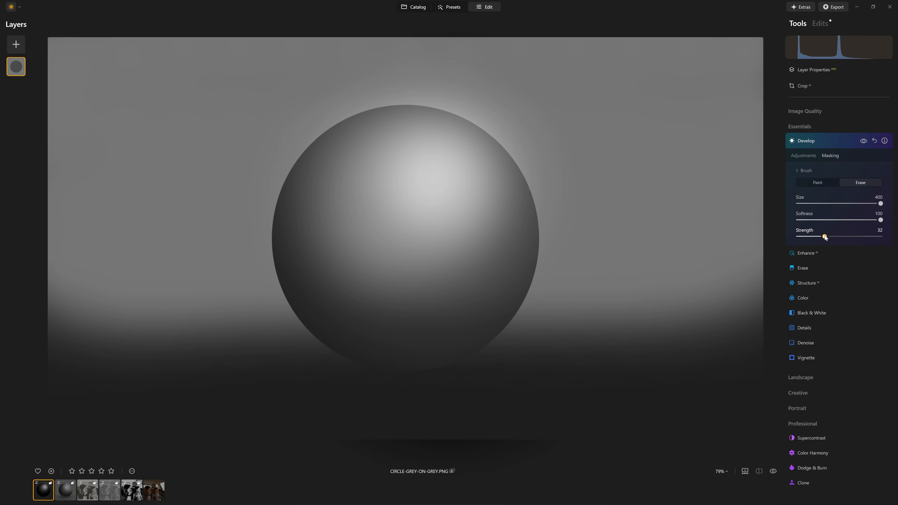
mouse_move(572, 305)
left_mouse_down()
mouse_move(712, 368)
mouse_move(556, 296)
mouse_move(77, 289)
mouse_move(809, 435)
mouse_move(788, 418)
left_mouse_up()
scroll(683, 338, "down", 14)
scroll(172, 312, "down", 4)
mouse_move(77, 306)
left_mouse_down()
mouse_move(52, 303)
mouse_move(570, 320)
left_mouse_up()
mouse_move(500, 327)
left_mouse_down()
mouse_move(174, 393)
mouse_move(140, 389)
mouse_move(745, 373)
left_mouse_up()
scroll(156, 372, "up", 9)
scroll(630, 350, "up", 2)
mouse_move(548, 386)
left_mouse_down()
mouse_move(172, 429)
mouse_move(142, 400)
mouse_move(727, 464)
left_mouse_up()
mouse_move(633, 406)
left_mouse_down()
mouse_move(311, 295)
mouse_move(220, 360)
left_mouse_up()
scroll(353, 302, "down", 9)
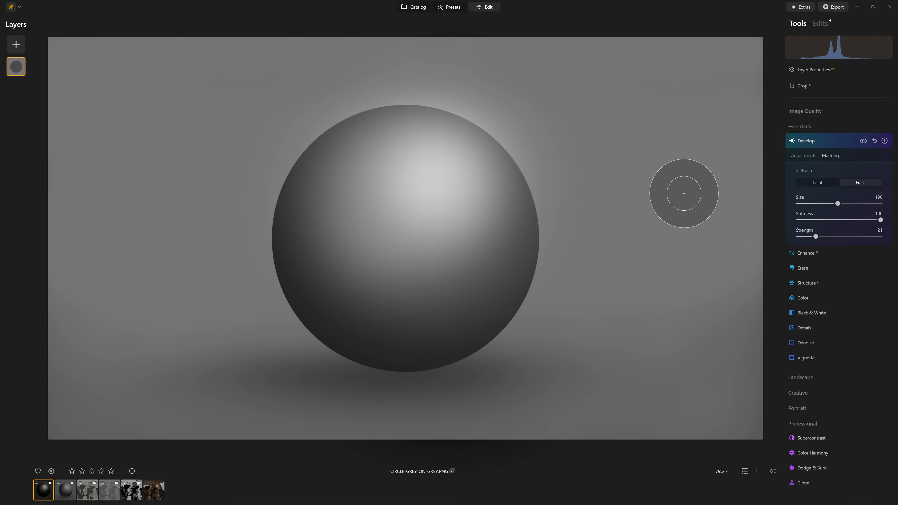
Step: Toggle the darkening Develop adjustment off and on to compare the sphere with and without its ground shadow
left_click(863, 142)
left_click(863, 141)
left_click(862, 141)
left_click(862, 141)
Step: Move the black point of the masked Develop curve inward along its base
left_click(808, 171)
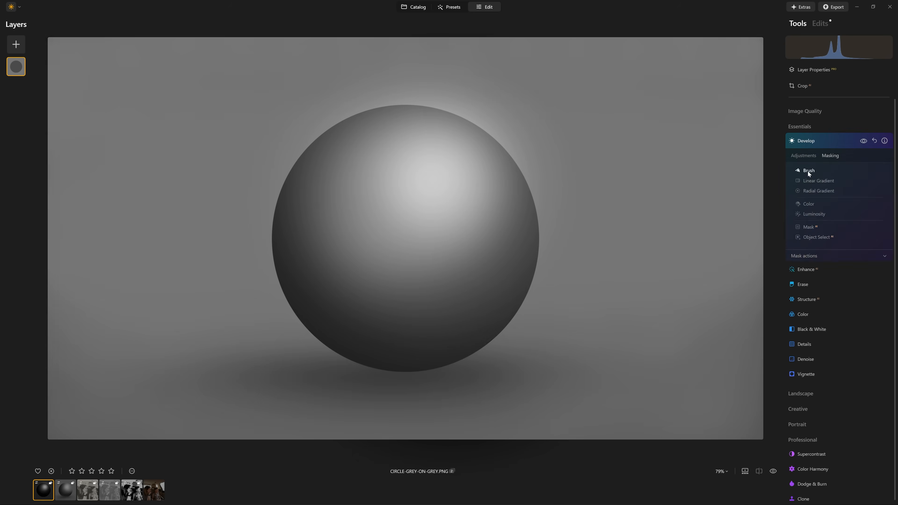
left_click(806, 156)
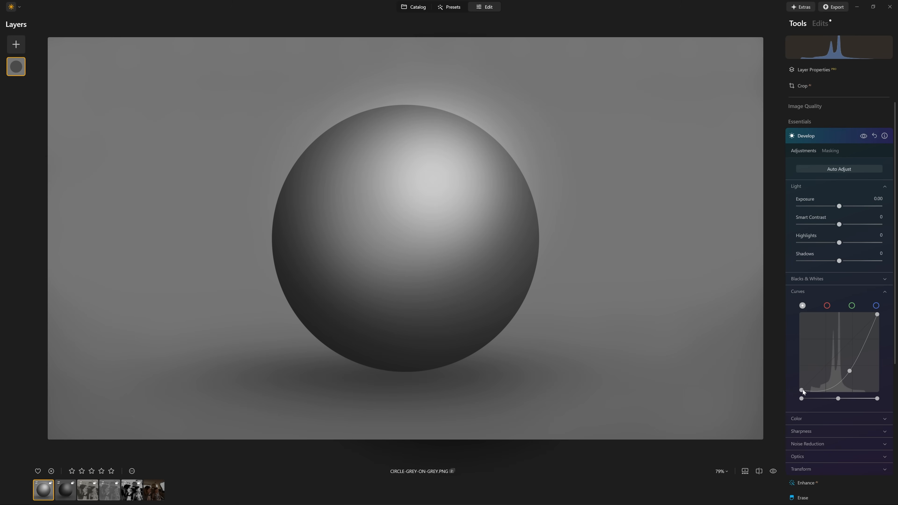
left_click_drag(802, 393, 844, 398)
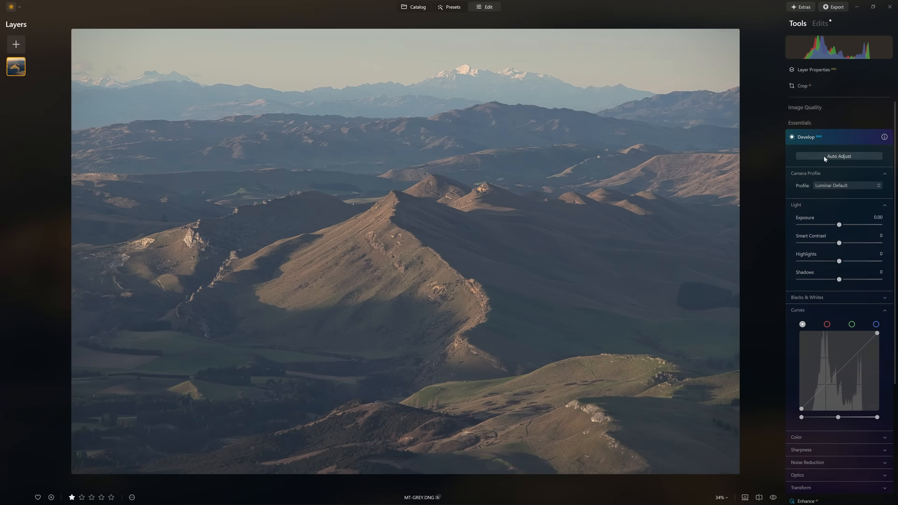
Step: Auto-adjust the Develop settings of the mountain photo MT-GREY.DNG and close the adjustment
scroll(827, 152, "down", 1)
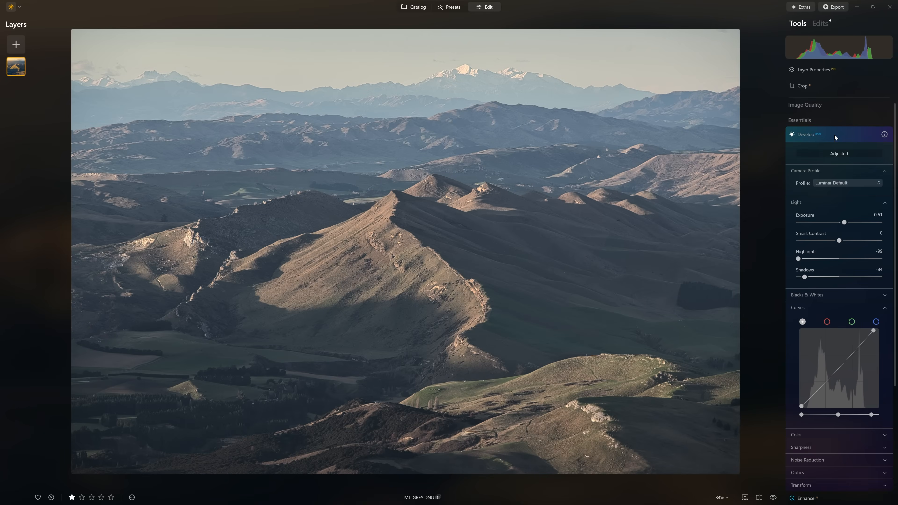
left_click(834, 134)
left_click(807, 186)
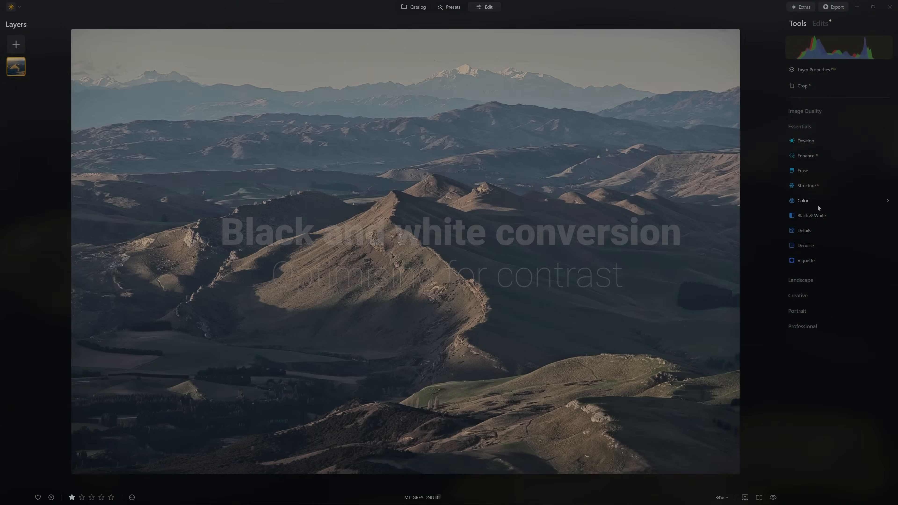
Step: Convert the mountain photo to black and white with Red and Yellow luminance at 100 and Blue at -100
left_click(817, 214)
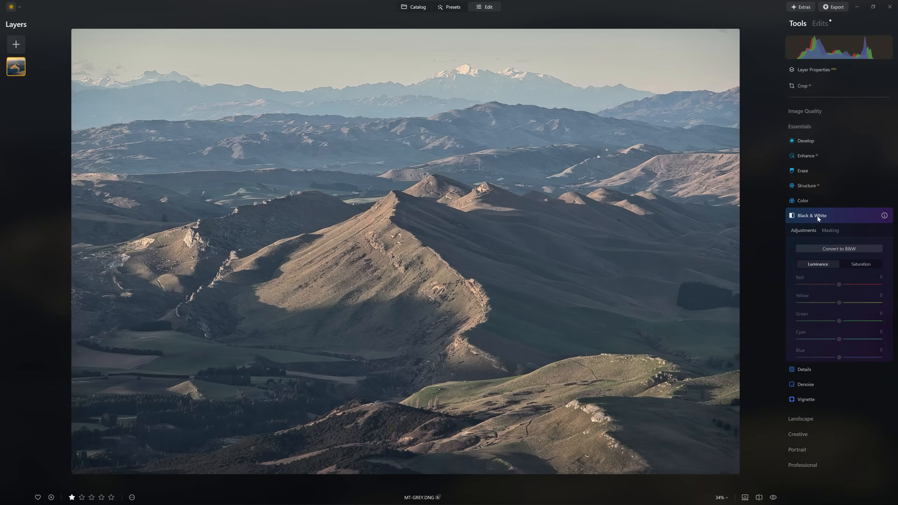
left_click(818, 248)
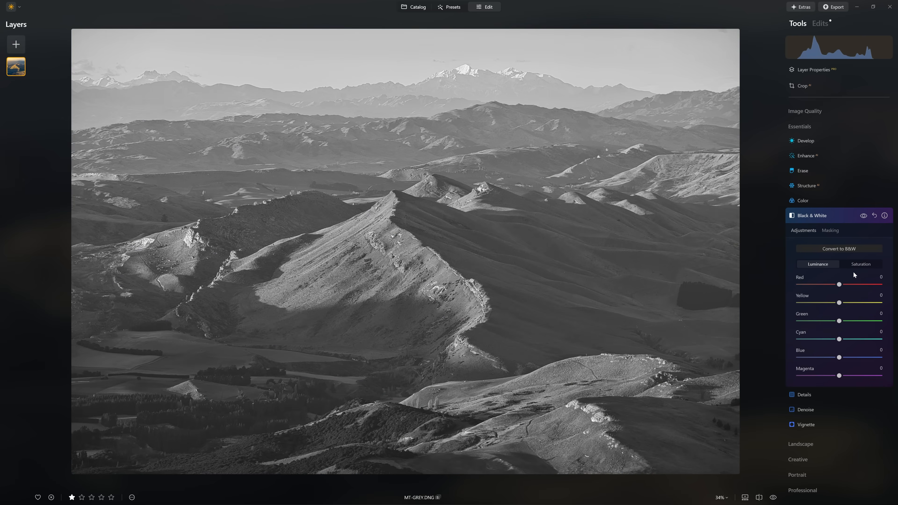
left_click_drag(839, 285, 778, 286)
left_click_drag(837, 286, 871, 297)
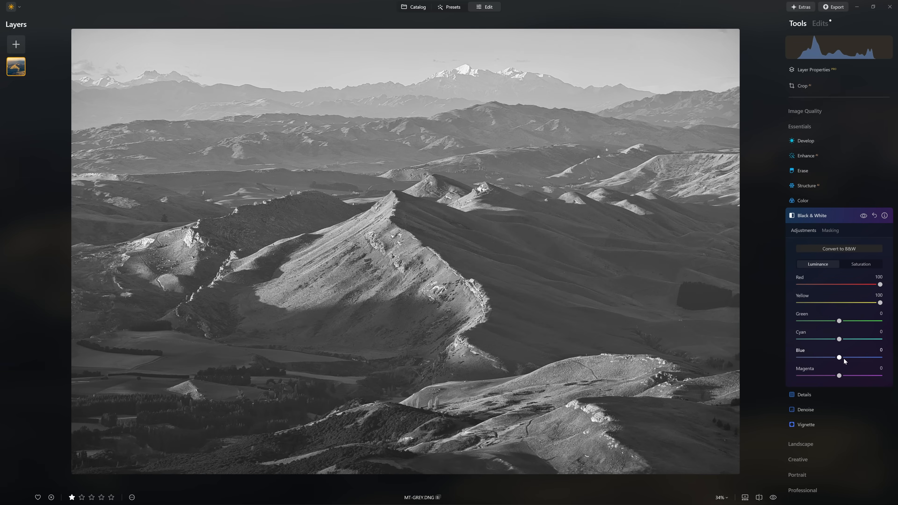
left_click_drag(839, 359, 794, 358)
left_click_drag(879, 358, 798, 358)
Step: Compare the mountain photo with and without the black and white conversion and close the tool
left_click(863, 216)
left_click(865, 216)
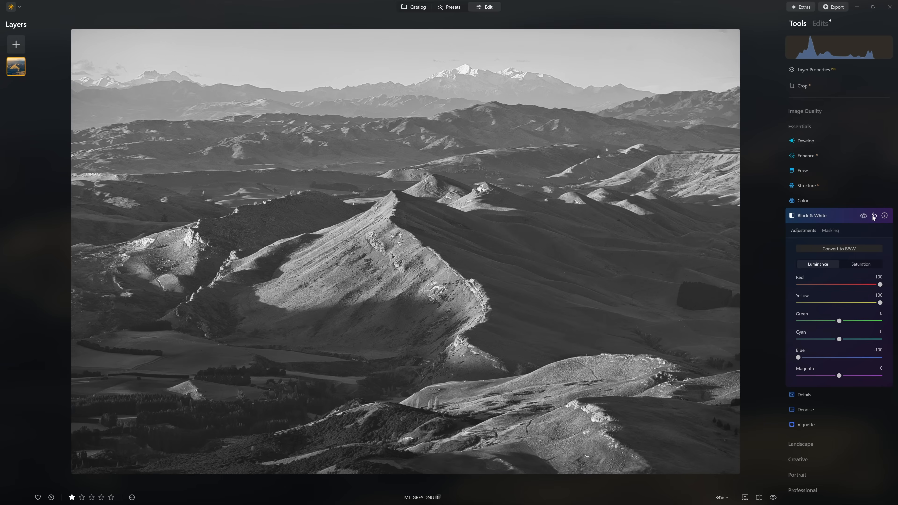
left_click(873, 217)
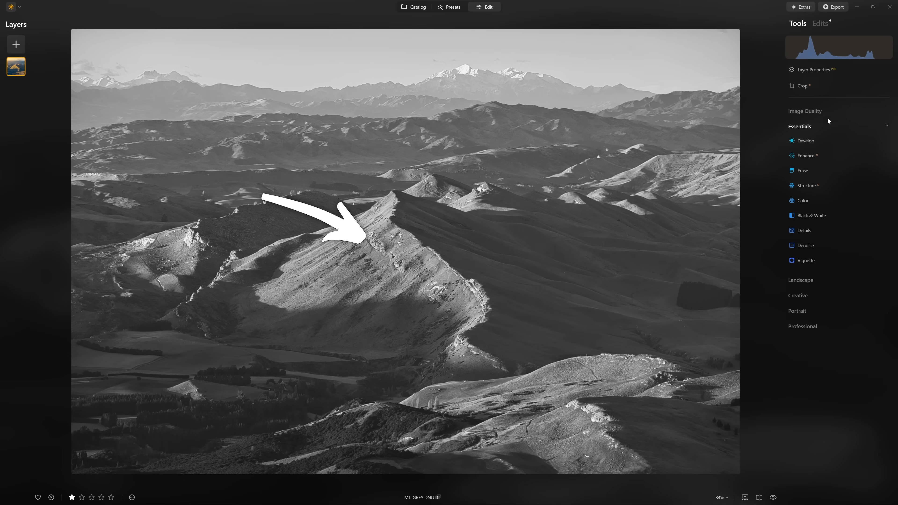
Step: Start a fresh Develop adjustment with its curves shown and add a luminosity mask sampled from the central ridge's sunlit slope
left_click(809, 141)
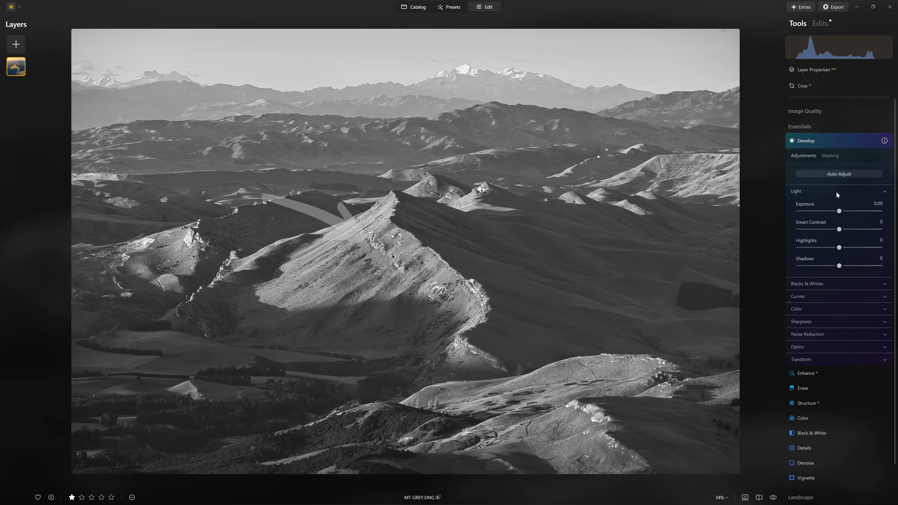
left_click(814, 296)
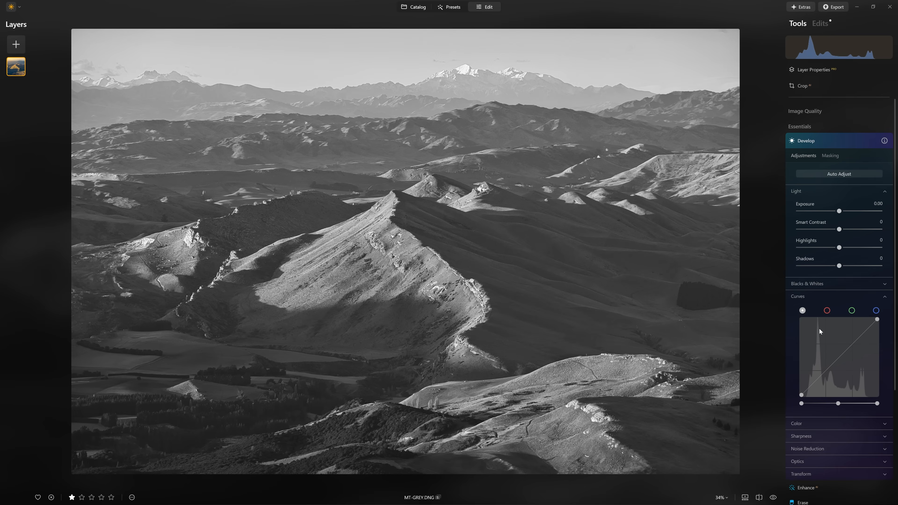
left_click(829, 157)
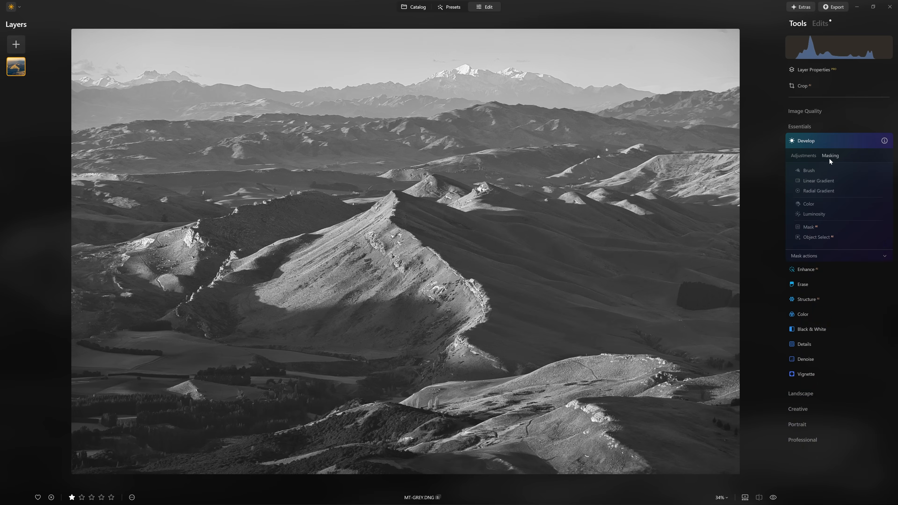
left_click(818, 215)
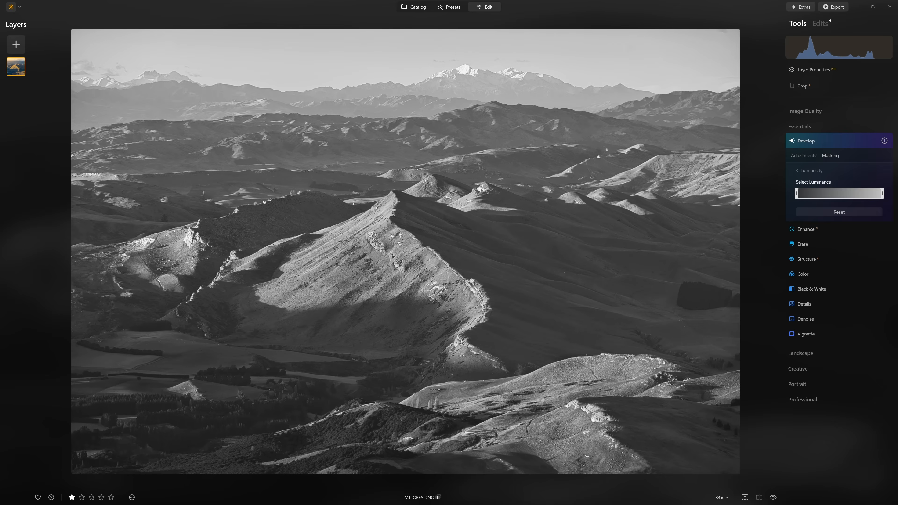
left_click(389, 239)
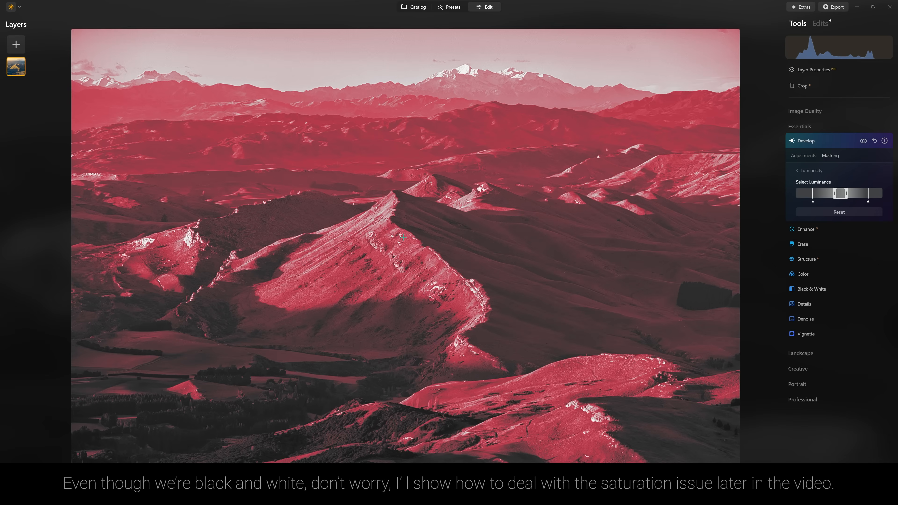
Step: Resample the luminosity mask at several points near the central peak to select the sunlit slope's midtones
left_click(379, 225)
left_click(359, 221)
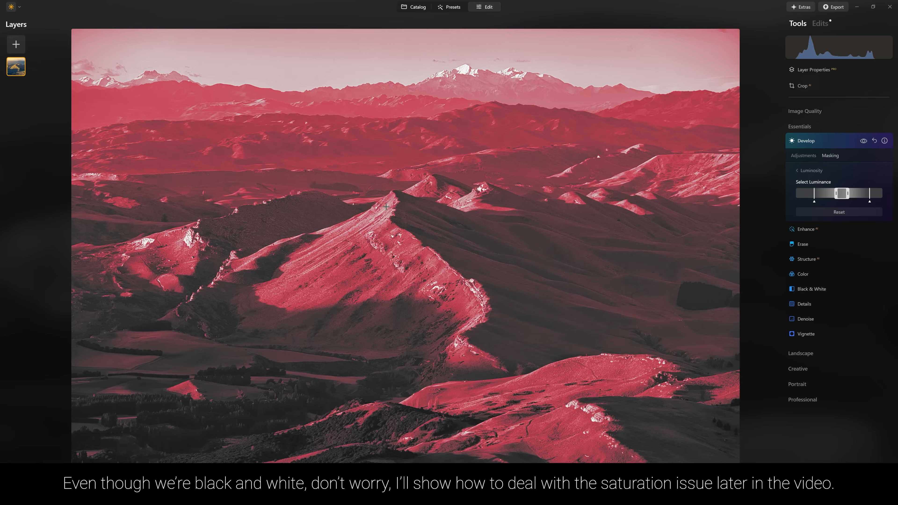
left_click(386, 207)
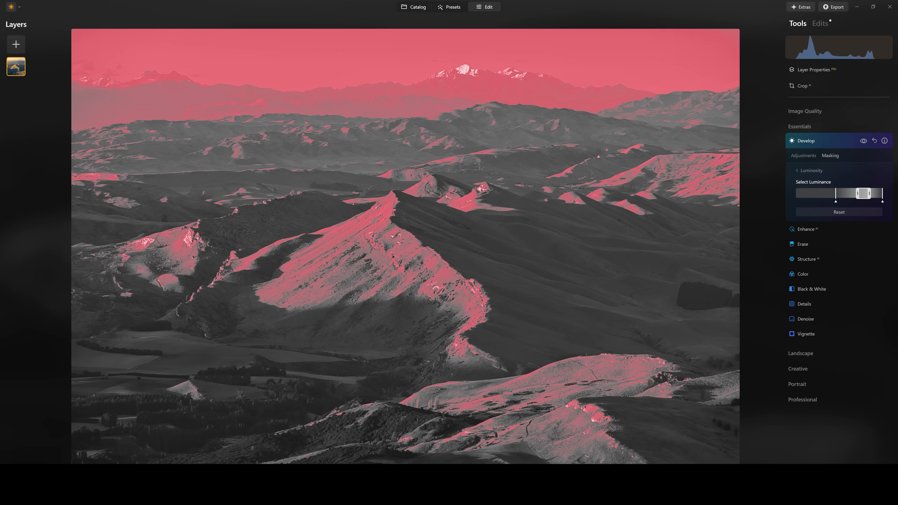
left_click(385, 221)
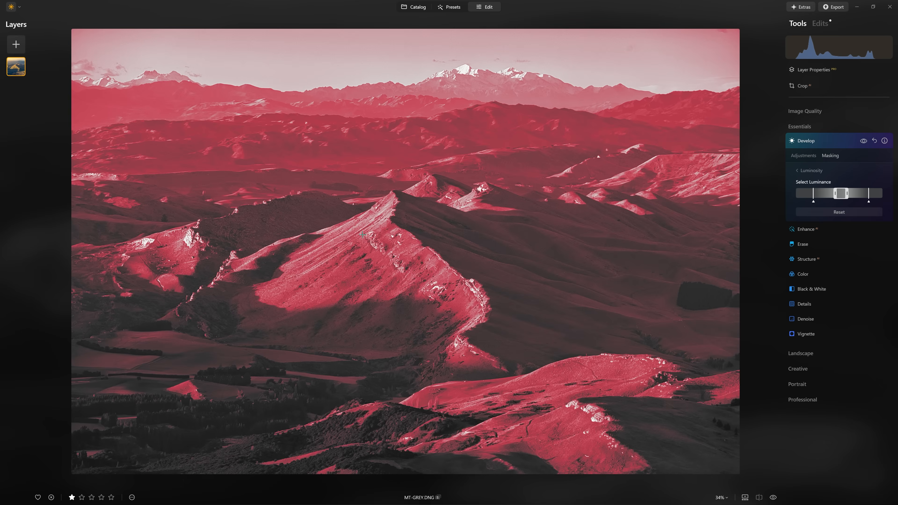
Step: Resample the luminosity mask on the central ridge's brighter slope tones and raise the curve's midtones strongly to dodge the sunlit areas
left_click(375, 218)
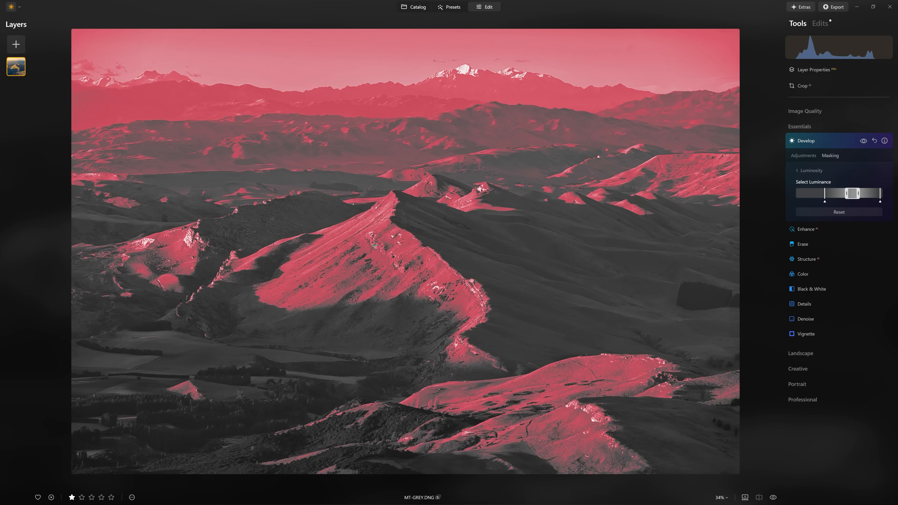
left_click(797, 171)
left_click(805, 157)
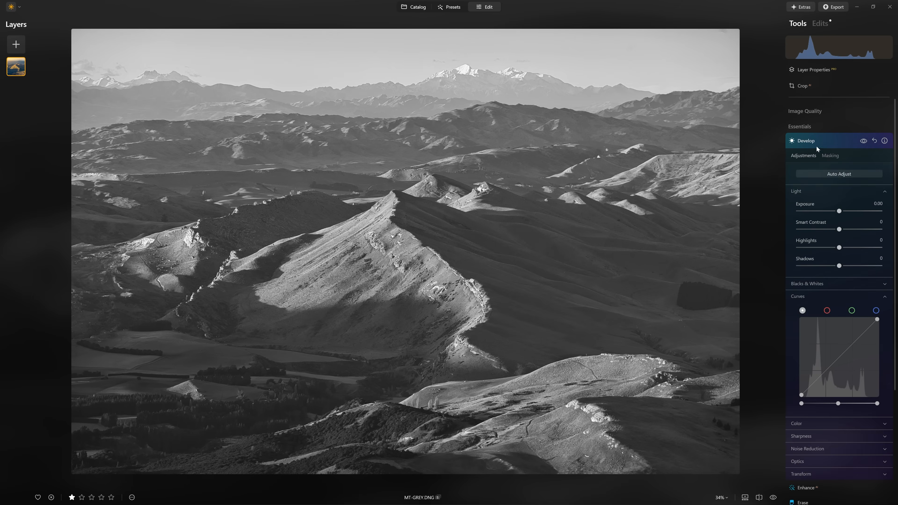
scroll(835, 231, "down", 3)
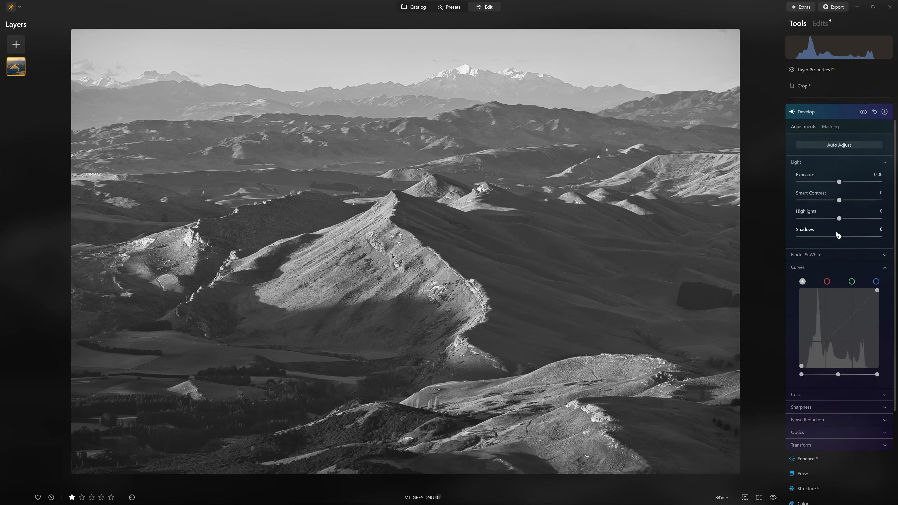
mouse_move(843, 272)
left_mouse_down()
mouse_move(824, 253)
mouse_move(848, 290)
mouse_move(824, 260)
mouse_move(836, 277)
mouse_move(824, 261)
mouse_move(838, 271)
left_mouse_up()
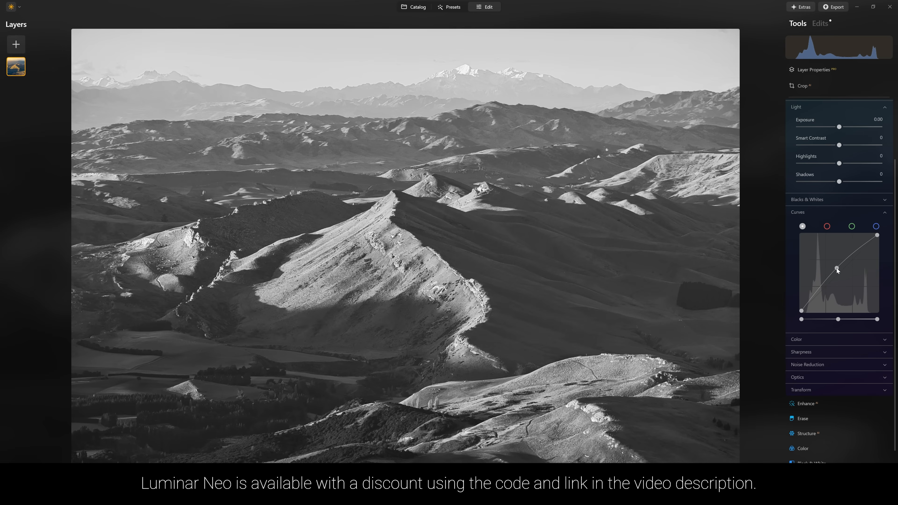
left_click_drag(834, 270, 821, 262)
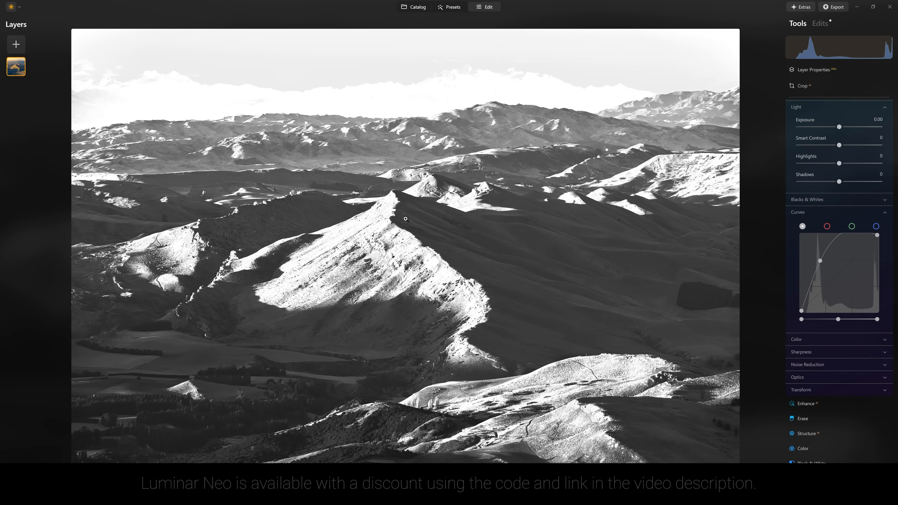
Step: Check highlight clipping on the central ridge and ease the raised curve point down until the clipping clears
double_click(421, 223)
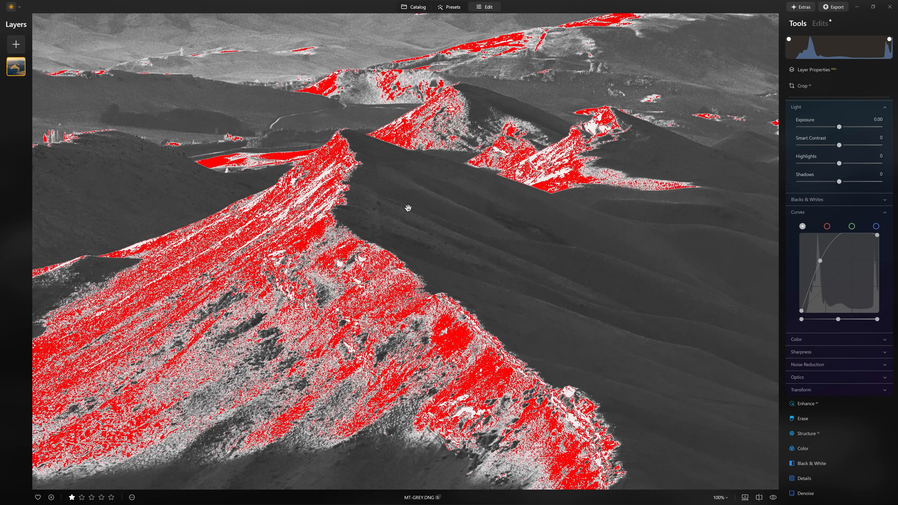
left_click(418, 224)
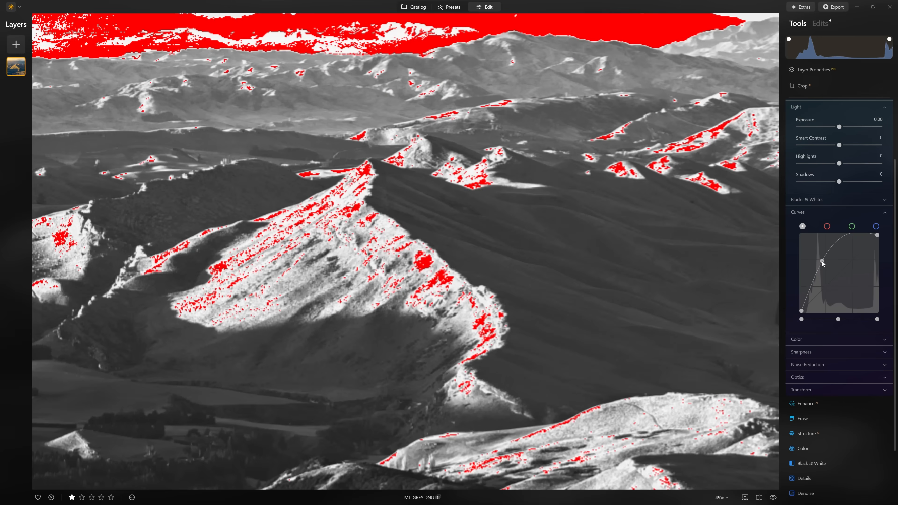
left_click_drag(820, 262, 825, 267)
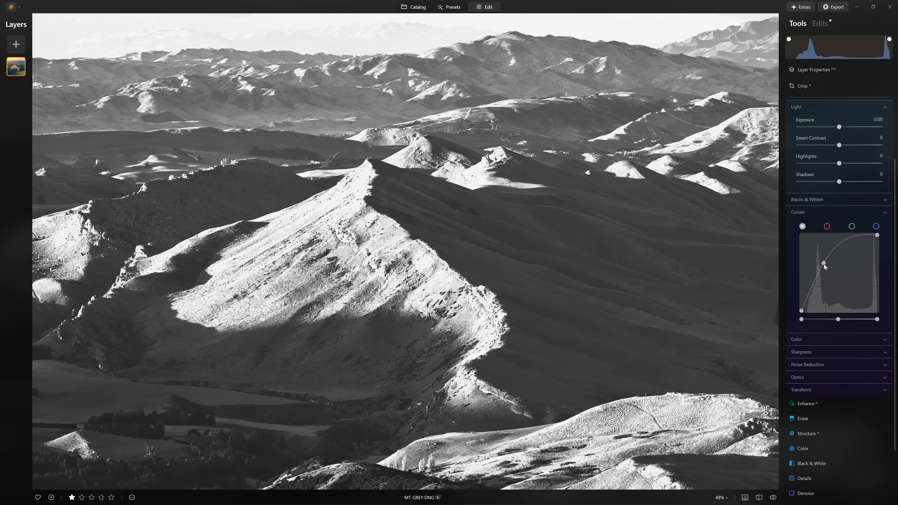
Step: Reopen the Develop adjustment among the applied edits and compare the photo with and without the dodge
scroll(825, 265, "up", 3)
left_click(862, 146)
left_click(820, 23)
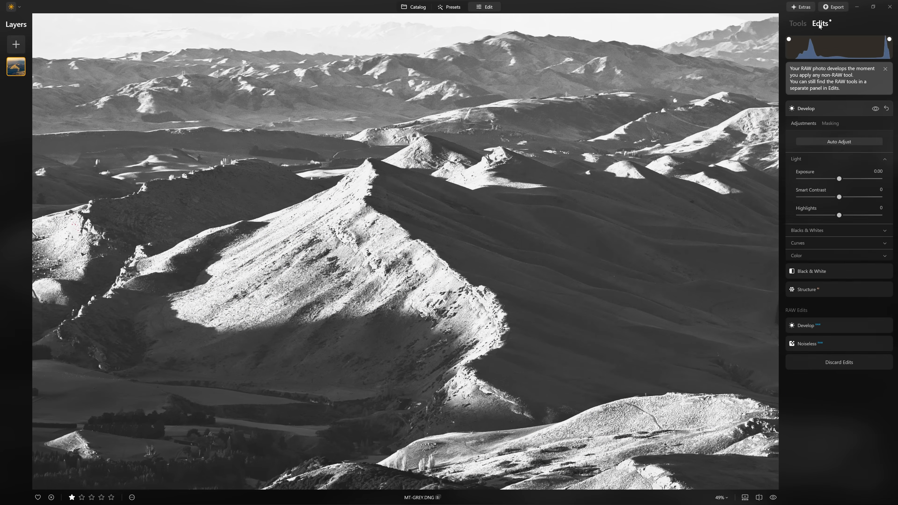
left_click(824, 109)
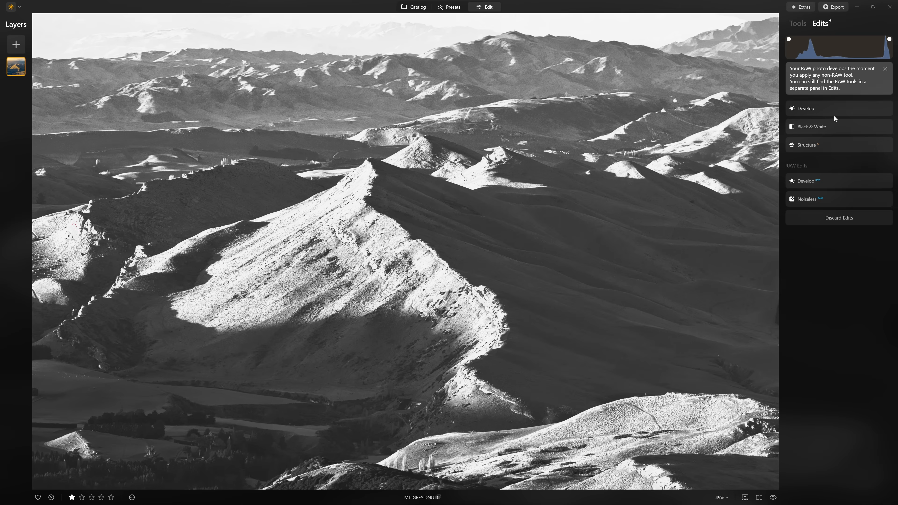
left_click(821, 109)
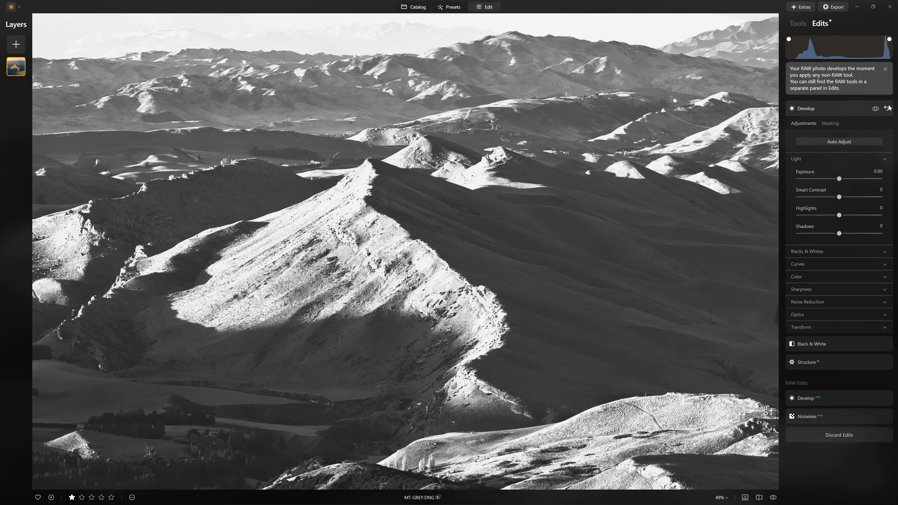
left_click(874, 110)
left_click(875, 110)
left_click(875, 110)
left_click(874, 110)
left_click(444, 189)
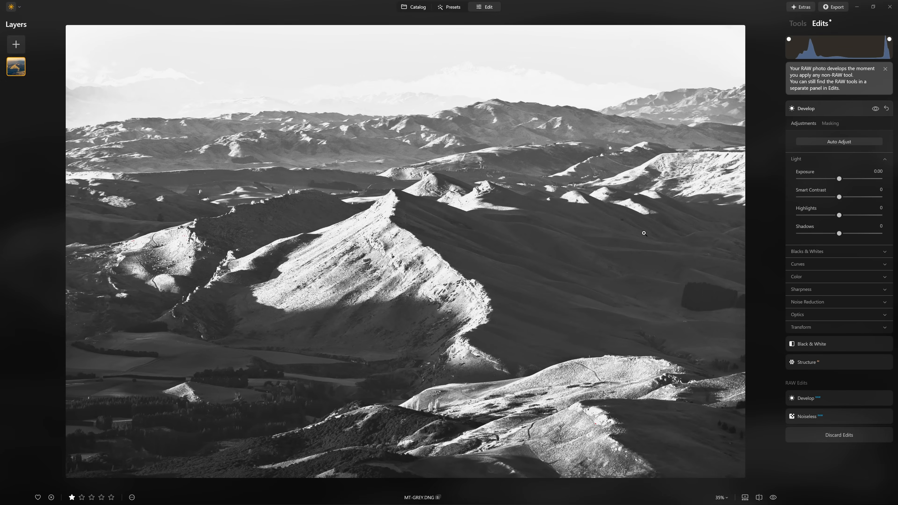
Step: Set the Develop mask brush to erase at a very large size and remove the dodge from the sky and surrounding landscape
left_click(828, 125)
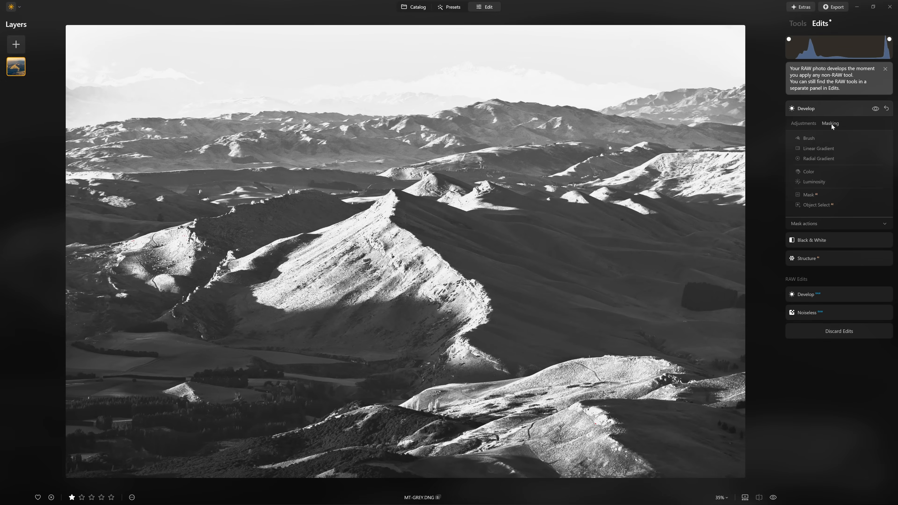
left_click(812, 137)
left_click(863, 150)
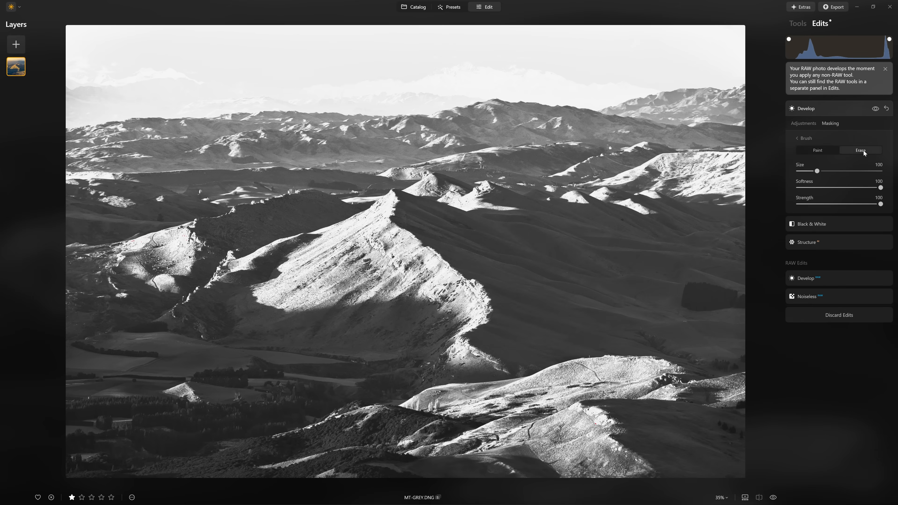
left_click_drag(817, 171, 881, 171)
mouse_move(707, 42)
left_mouse_down()
mouse_move(722, 40)
mouse_move(337, 44)
mouse_move(84, 70)
mouse_move(502, 71)
mouse_move(742, 110)
mouse_move(682, 171)
mouse_move(237, 110)
mouse_move(244, 161)
mouse_move(414, 421)
mouse_move(598, 449)
mouse_move(636, 436)
left_mouse_up()
Step: Lower the eraser's strength, reduce its size to 208 and fade the dodge on the hills behind the central ridge
left_click(837, 204)
left_click_drag(837, 206, 825, 207)
scroll(526, 164, "down", 16)
mouse_move(609, 171)
left_mouse_down()
mouse_move(638, 177)
mouse_move(559, 194)
mouse_move(433, 177)
mouse_move(491, 191)
mouse_move(474, 213)
mouse_move(484, 212)
left_mouse_up()
Step: Set the eraser's strength to 36 and fade the dodge over the foreground hills and around the central ridge's edges
mouse_move(825, 204)
left_mouse_down()
mouse_move(861, 204)
mouse_move(823, 205)
left_mouse_up()
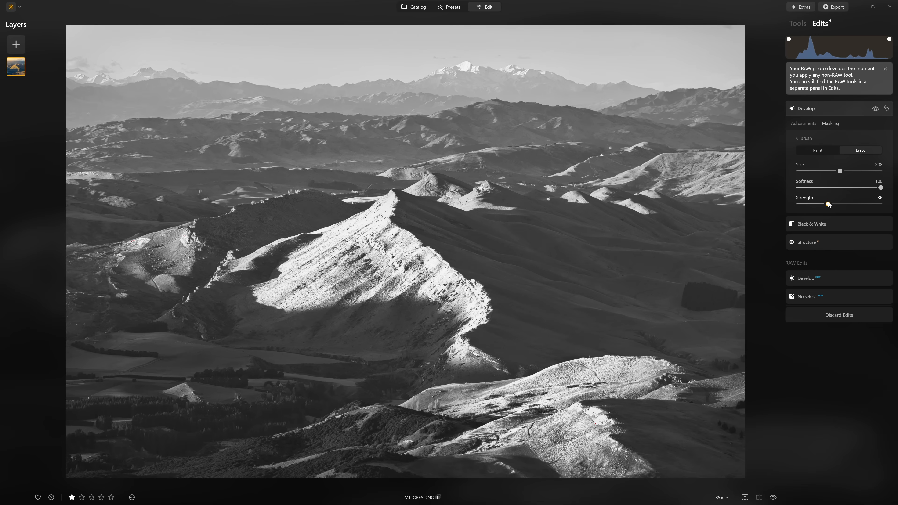
mouse_move(597, 394)
left_mouse_down()
mouse_move(447, 411)
mouse_move(482, 465)
mouse_move(544, 458)
left_mouse_up()
mouse_move(630, 403)
left_mouse_down()
mouse_move(578, 436)
mouse_move(459, 451)
mouse_move(626, 420)
mouse_move(667, 374)
left_mouse_up()
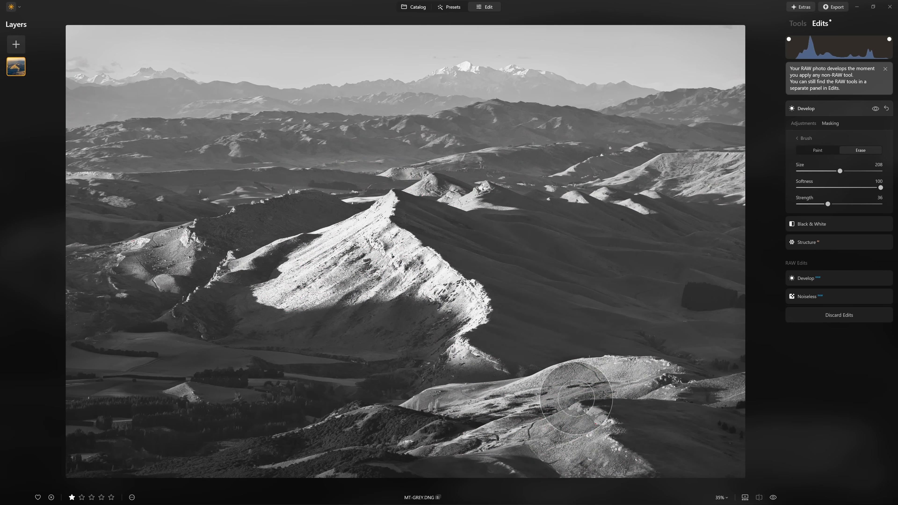
mouse_move(403, 246)
left_mouse_down()
mouse_move(387, 194)
mouse_move(354, 224)
mouse_move(172, 326)
left_mouse_up()
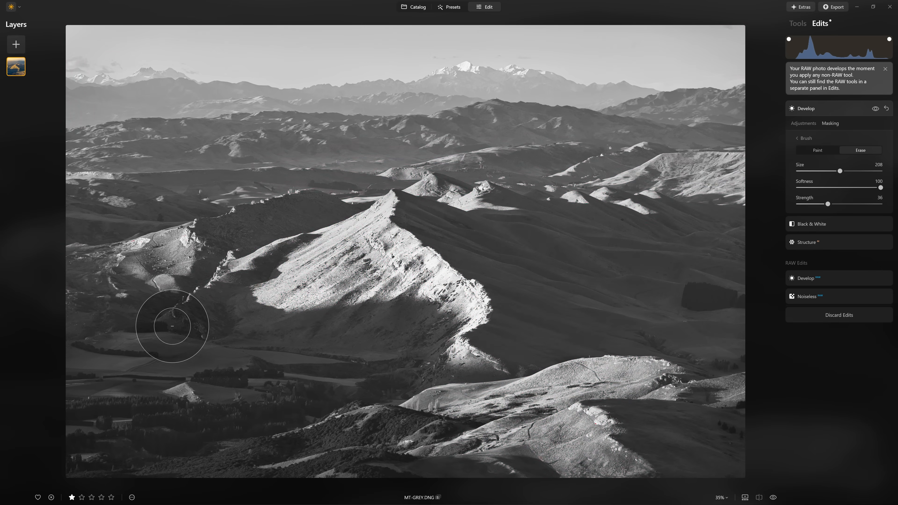
mouse_move(251, 312)
left_mouse_down()
mouse_move(405, 324)
mouse_move(471, 280)
left_mouse_up()
mouse_move(457, 229)
left_mouse_down()
mouse_move(458, 257)
mouse_move(551, 283)
left_mouse_up()
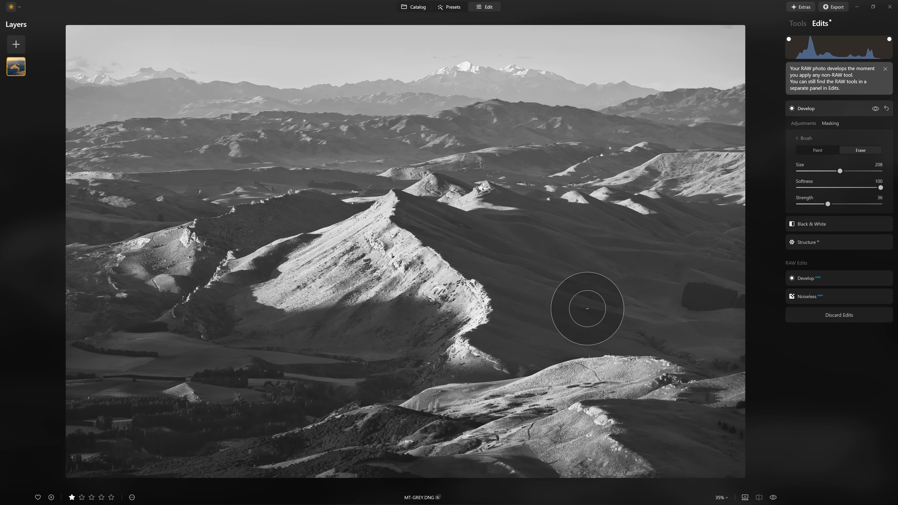
Step: Compare the photo with and without the locally masked dodge and close the Develop edit
left_click(875, 110)
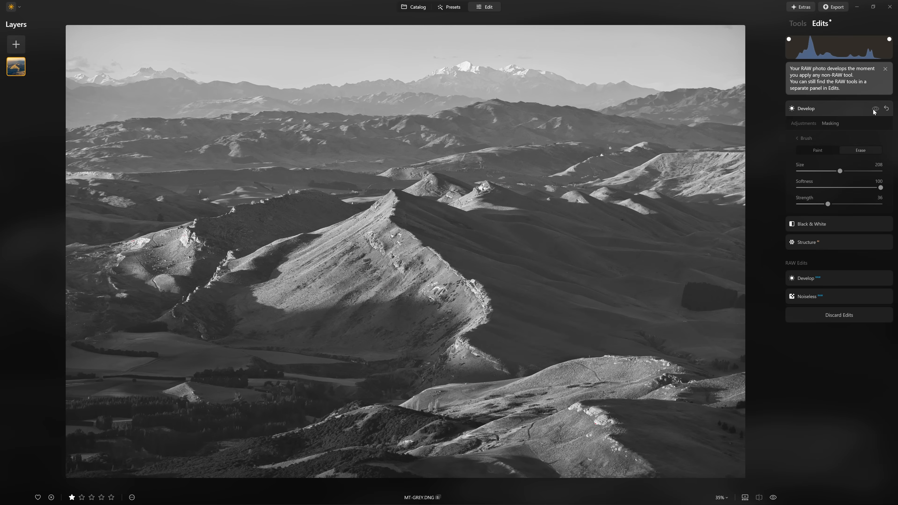
left_click(874, 109)
left_click(874, 109)
left_click(874, 110)
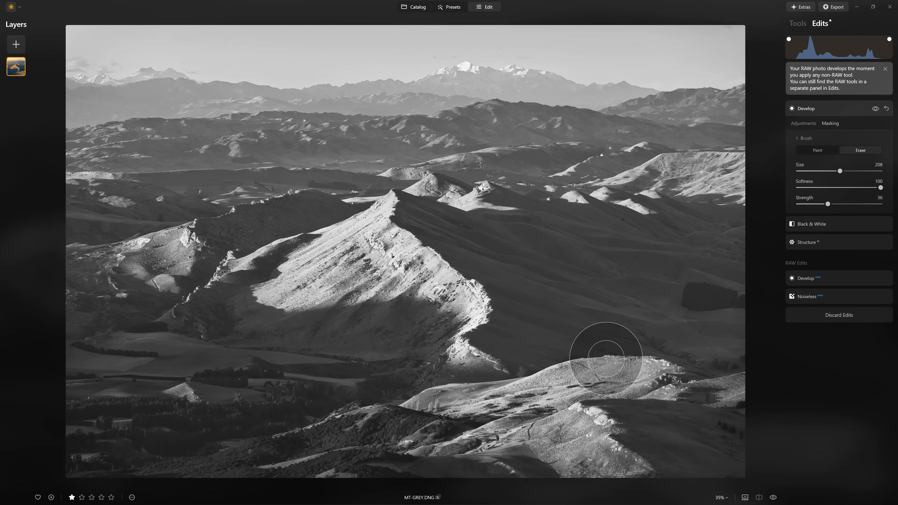
left_click(841, 108)
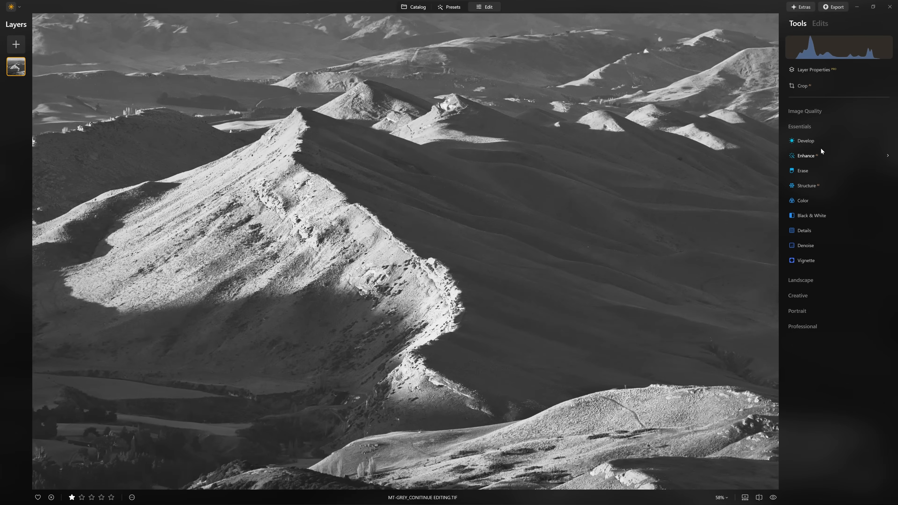
Step: Start a new Develop adjustment on MT-GREY_CONTINUE EDITING.TIF with a luminosity mask sampled from the central ridge's shaded slope
left_click(819, 138)
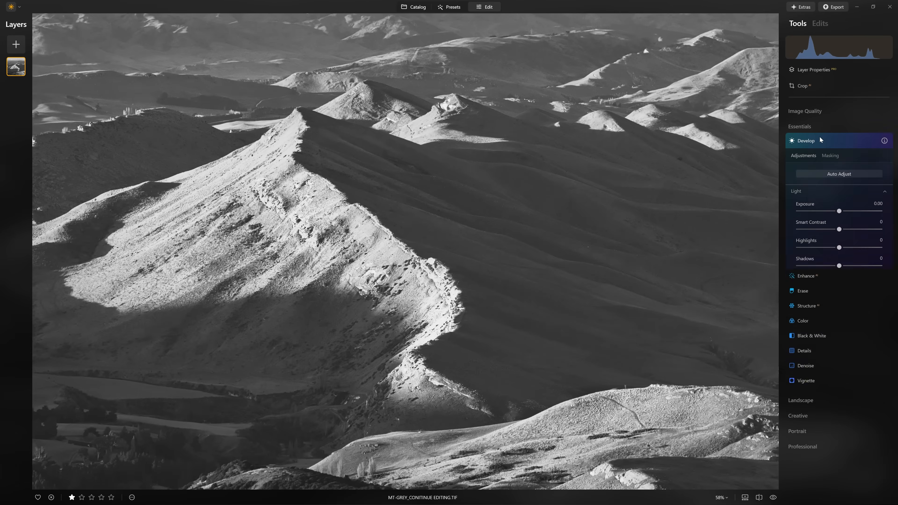
left_click(837, 156)
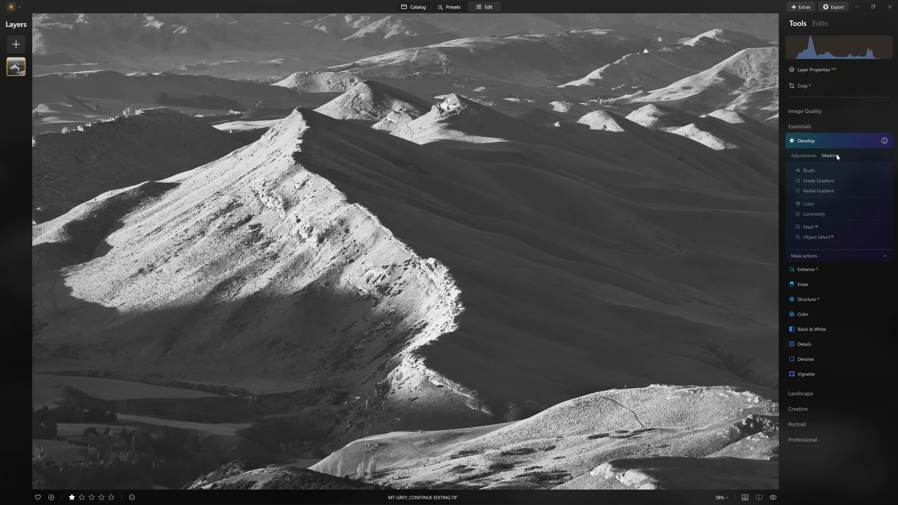
left_click(821, 212)
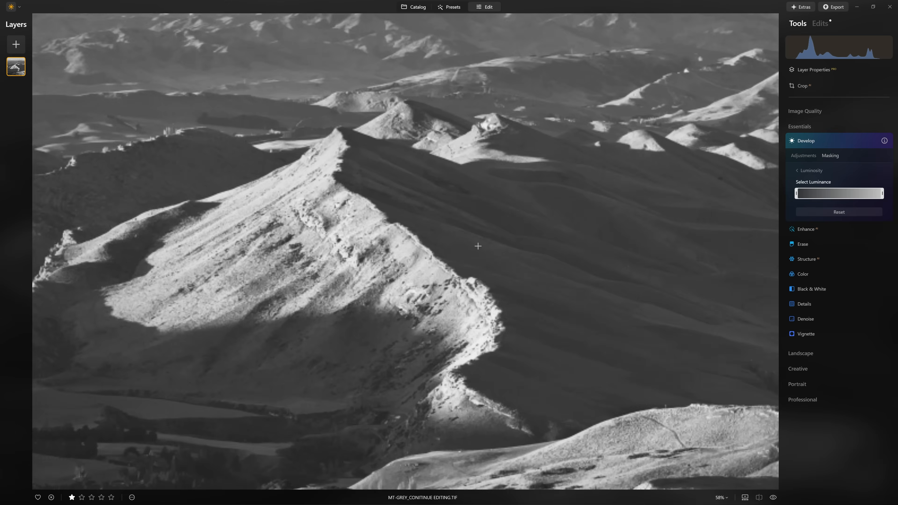
scroll(478, 246, "up", 4)
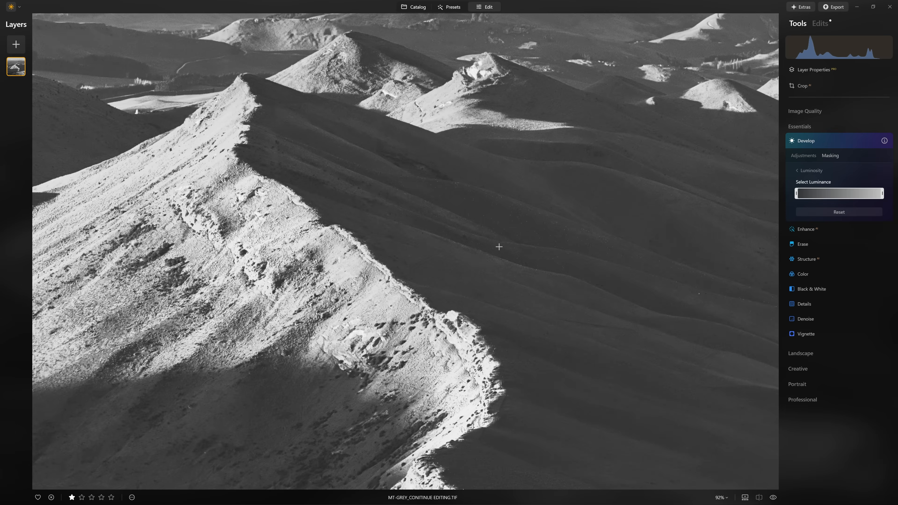
left_click(499, 251)
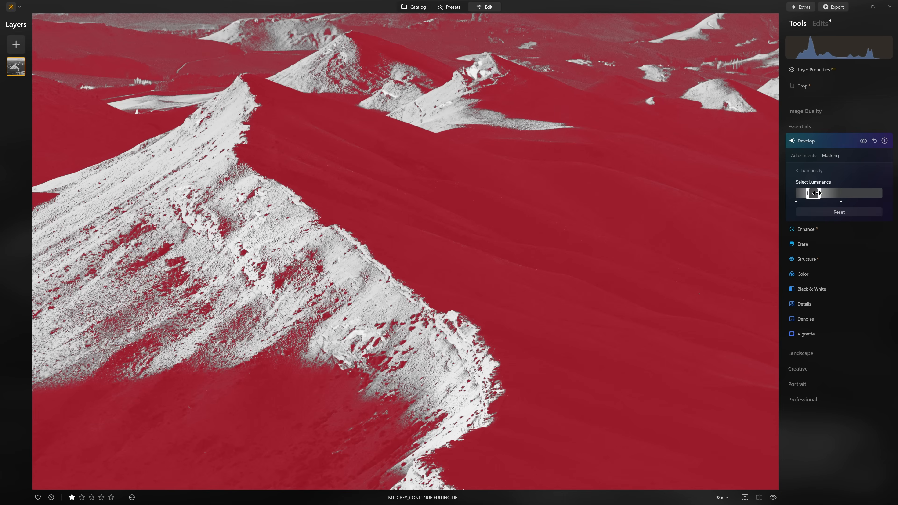
Step: Try widening the luminosity mask's shadow range and adjusting its upper falloff
left_click_drag(818, 194, 820, 194)
left_click_drag(796, 201, 792, 201)
left_click_drag(841, 198, 851, 192)
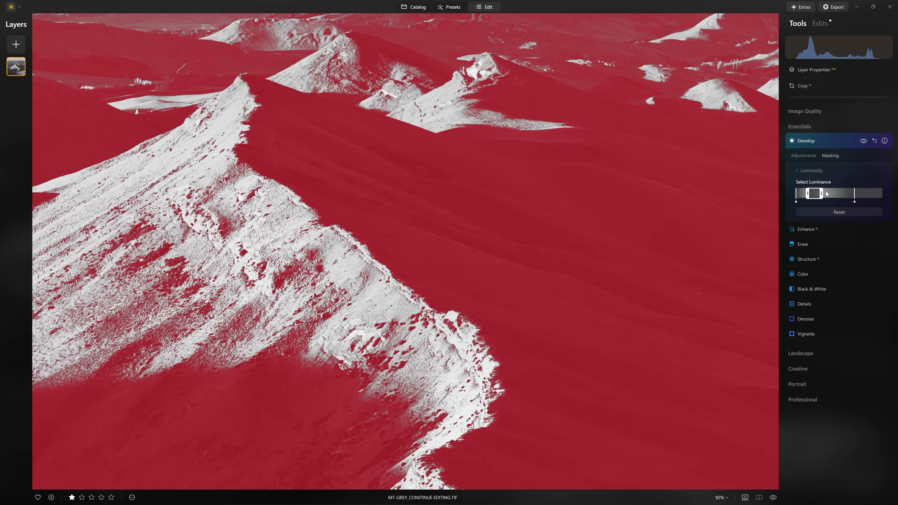
scroll(643, 183, "down", 5)
mouse_move(854, 202)
left_mouse_down()
mouse_move(883, 201)
mouse_move(827, 197)
mouse_move(844, 200)
left_mouse_up()
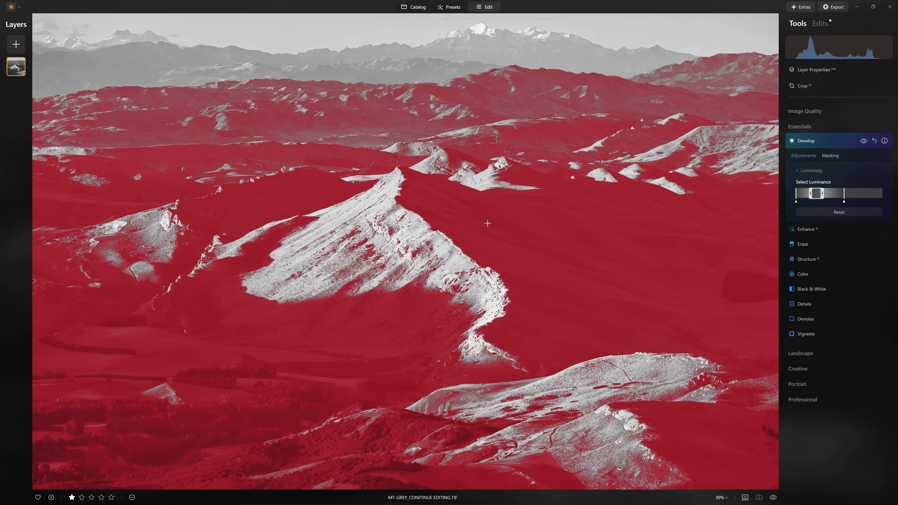
Step: Shift the luminosity range to the darkest tones with a shorter upper falloff and check the mask over the shaded slope
scroll(490, 234, "up", 5)
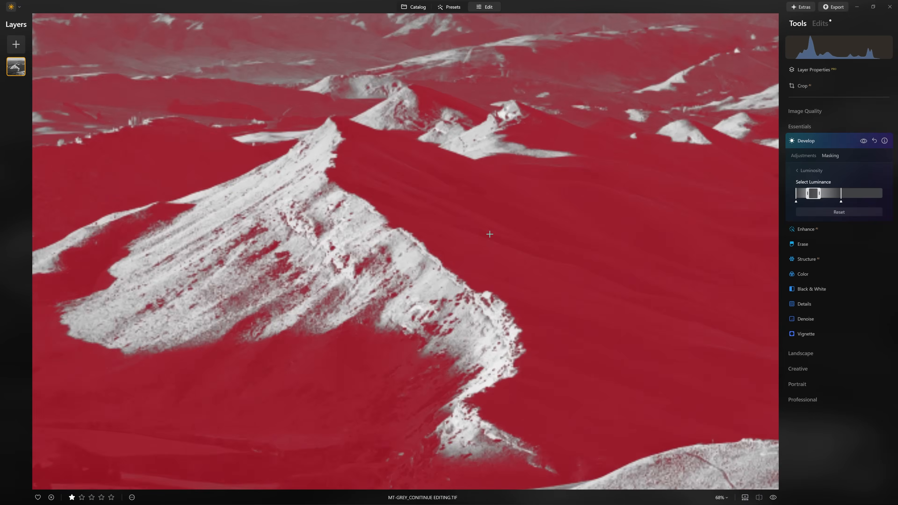
scroll(450, 209, "up", 2)
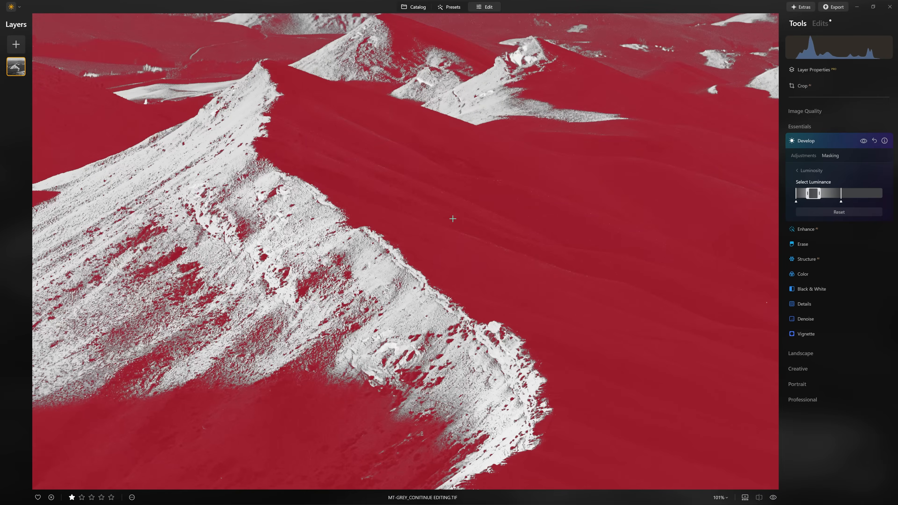
left_click_drag(817, 195, 827, 201)
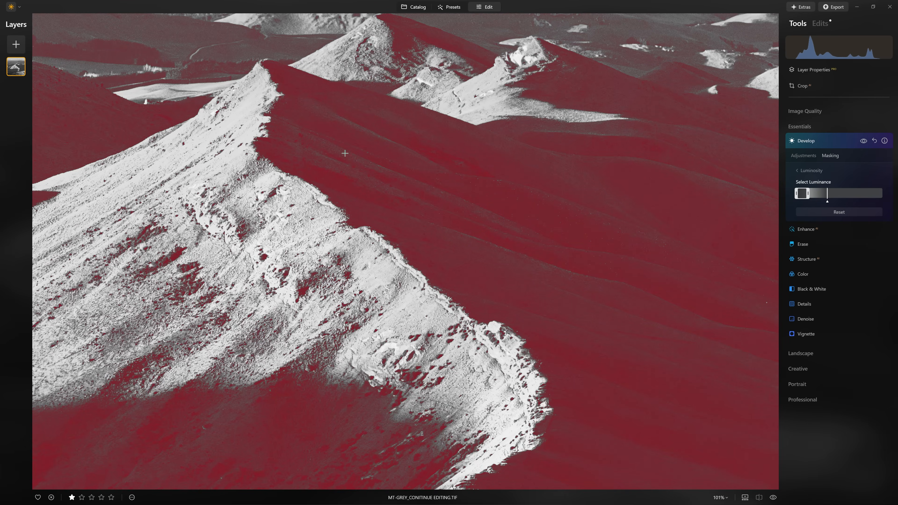
scroll(502, 195, "down", 3)
scroll(480, 262, "up", 2)
scroll(420, 206, "up", 5)
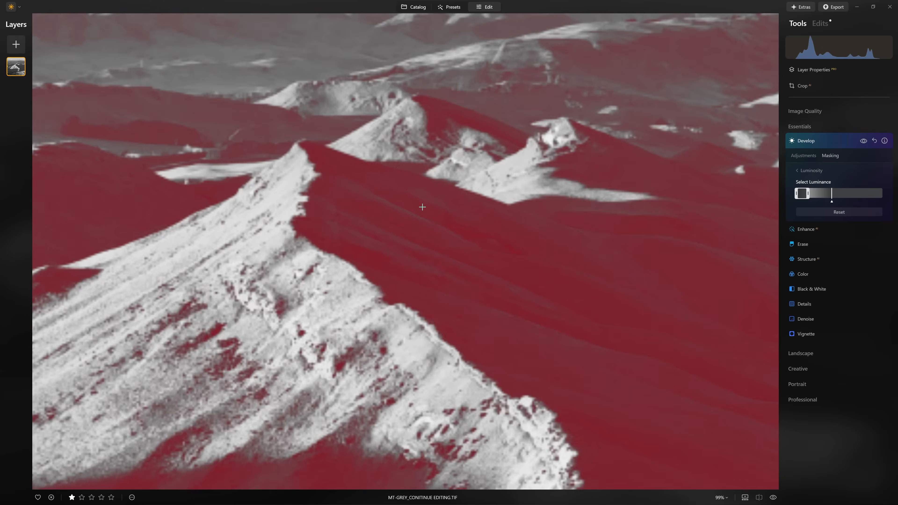
scroll(423, 207, "down", 3)
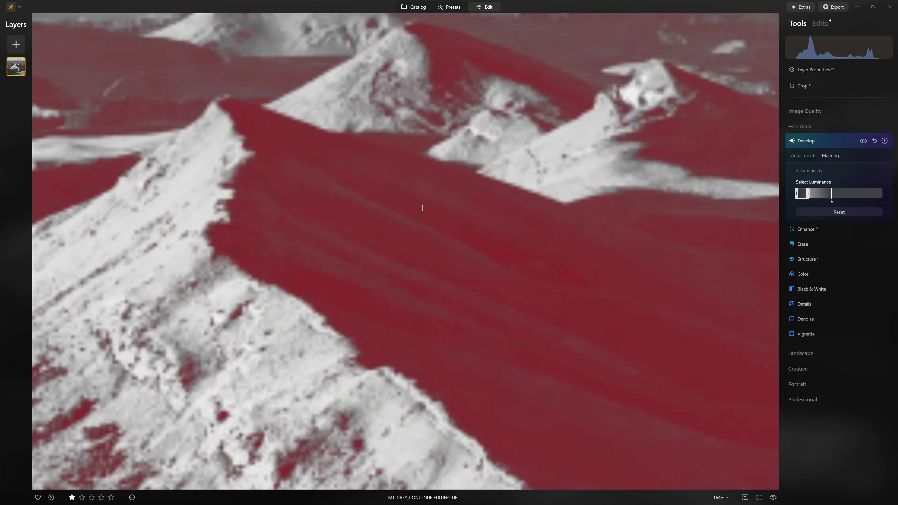
Step: Pull the masked Develop curve's midtones down steeply to burn the shadow areas
left_click(800, 157)
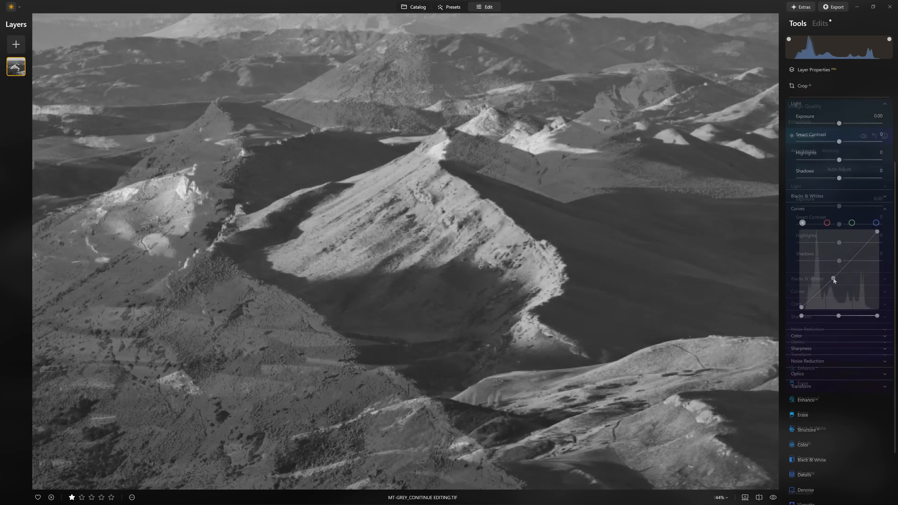
left_click_drag(846, 263, 858, 294)
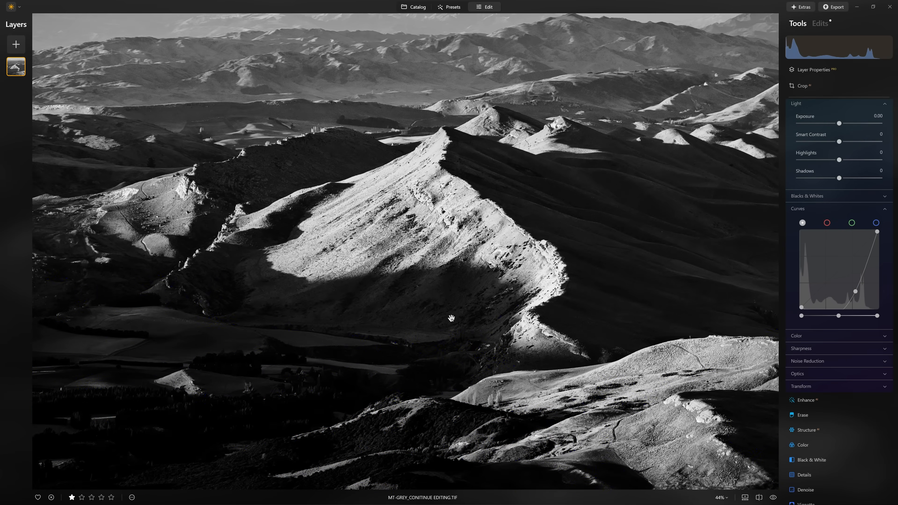
Step: Turn on the clipping warning and inspect the clipped shadows across the dark foreground valley and trees
key("j")
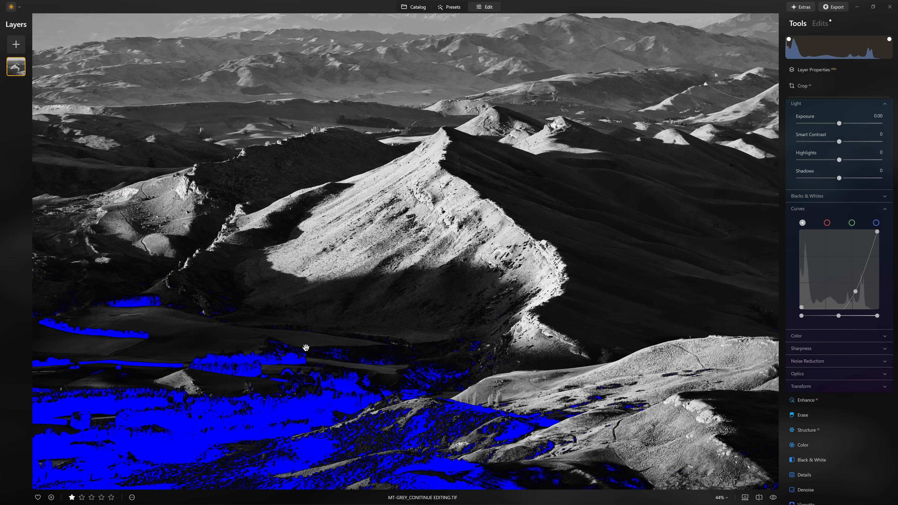
key("j")
key("j")
scroll(245, 362, "up", 2)
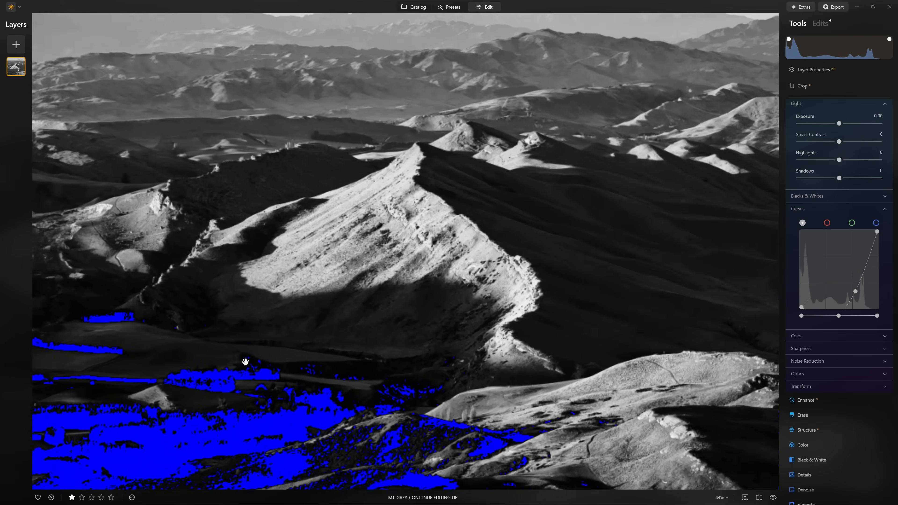
scroll(276, 427, "down", 1)
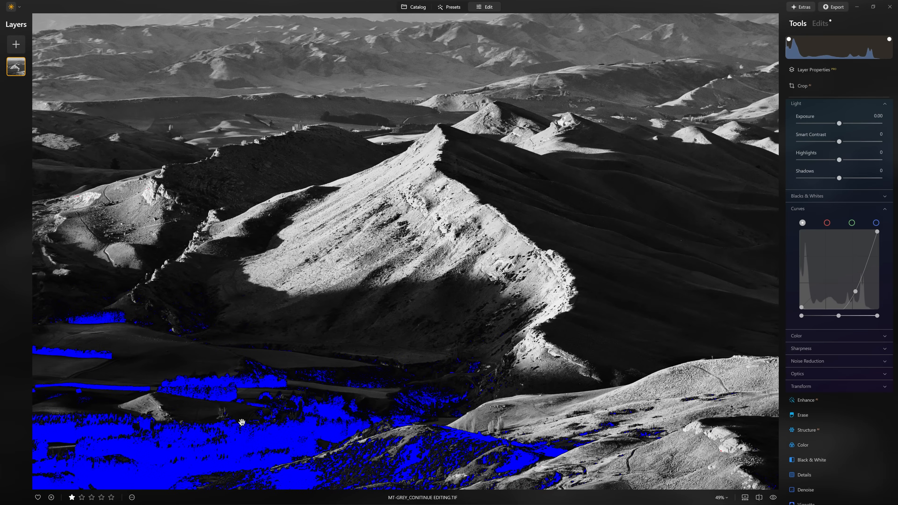
scroll(191, 440, "up", 3)
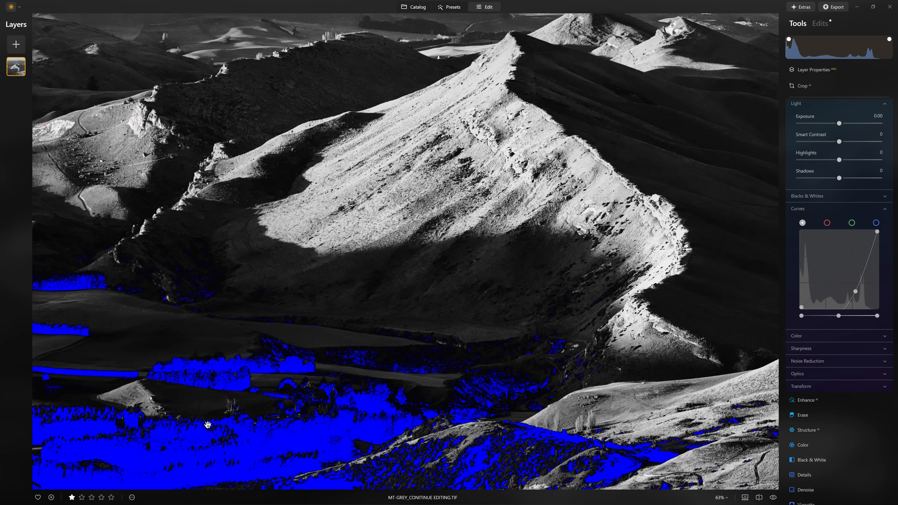
scroll(254, 417, "down", 3)
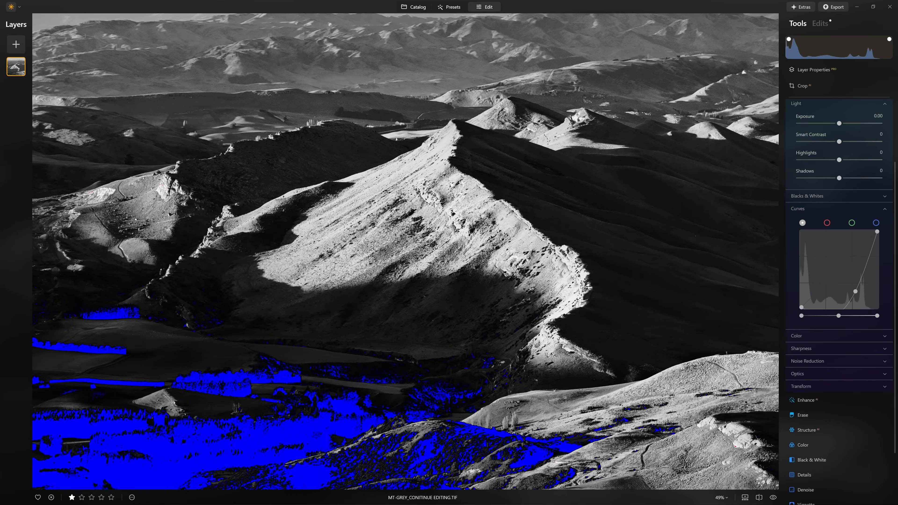
Step: Ease the burn curve's midtone point to reduce the clipped foreground shadows, and compare the photo with the Develop adjustment off and on
left_click_drag(855, 295, 849, 295)
left_click_drag(850, 296, 846, 289)
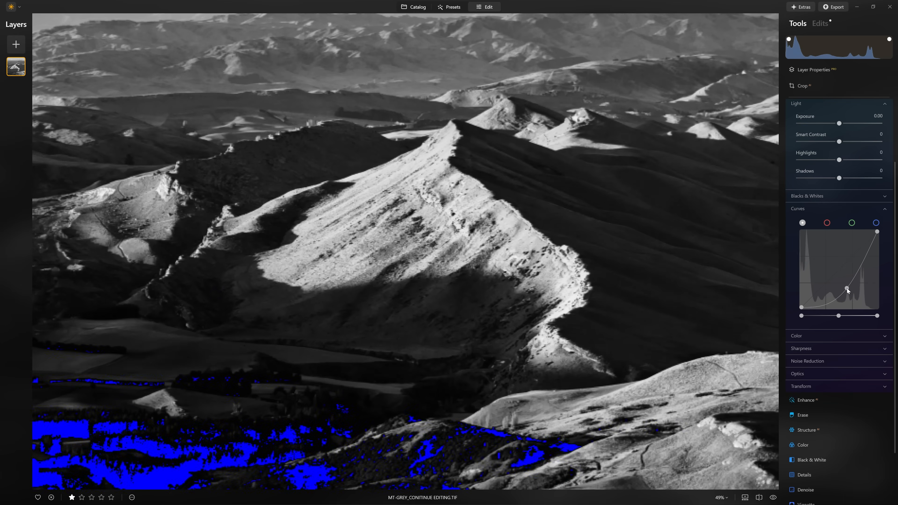
scroll(700, 337, "down", 4)
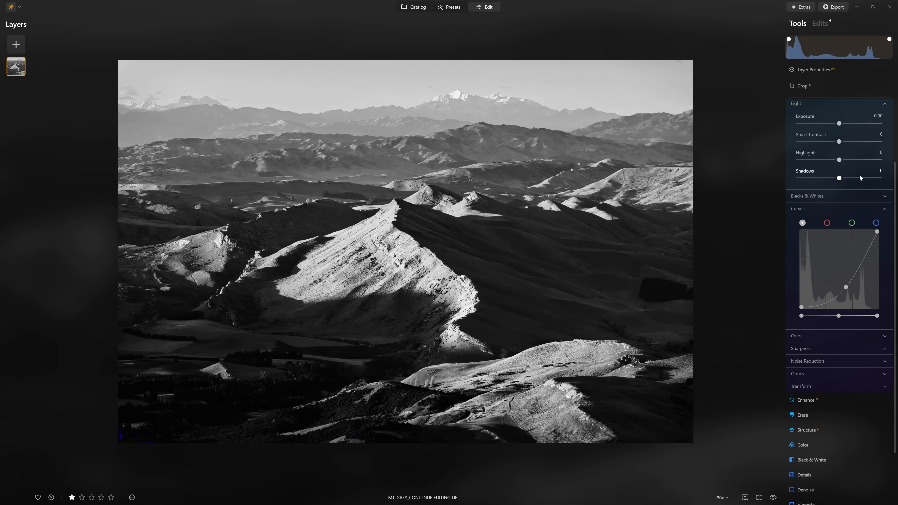
scroll(860, 178, "up", 3)
left_click(867, 145)
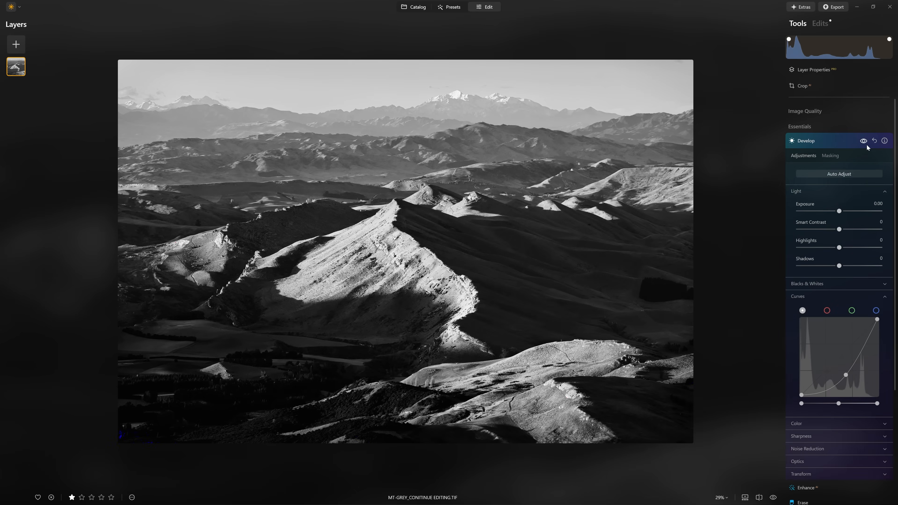
left_click(867, 145)
left_click(866, 145)
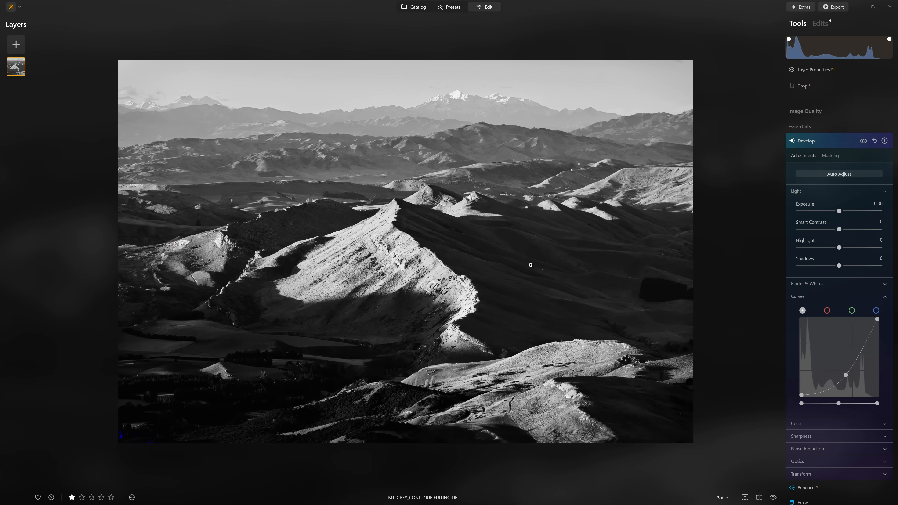
Step: Erase the burn mask over the dark foreground valley and far-right slopes with a size 400, strength 34 brush, and compare before and after
left_click(834, 155)
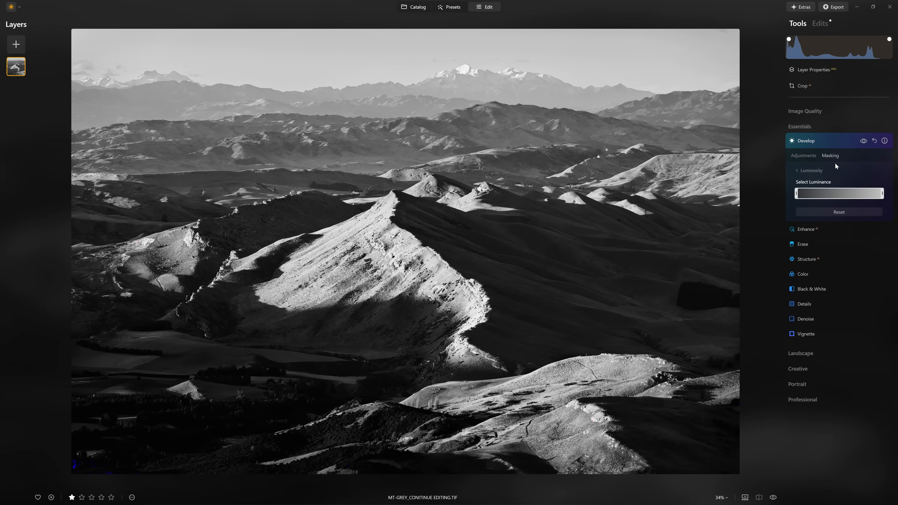
left_click(823, 170)
left_click(810, 171)
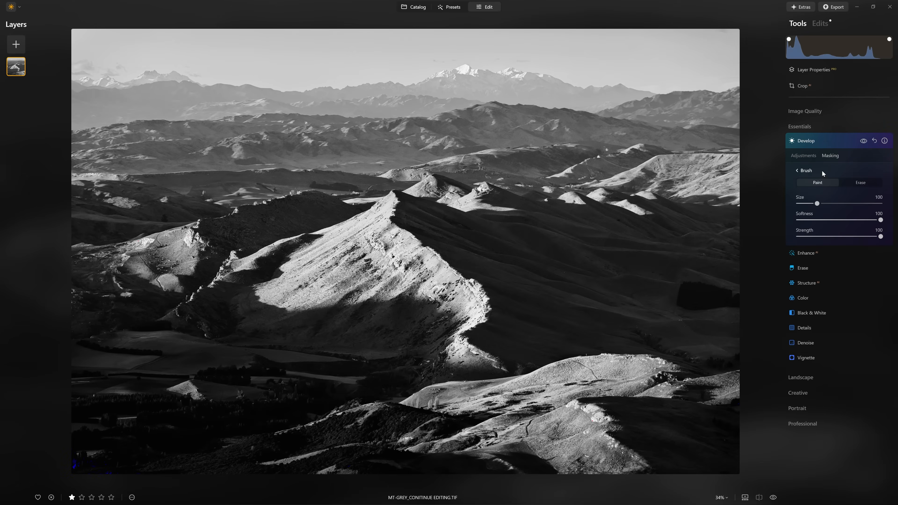
left_click(861, 184)
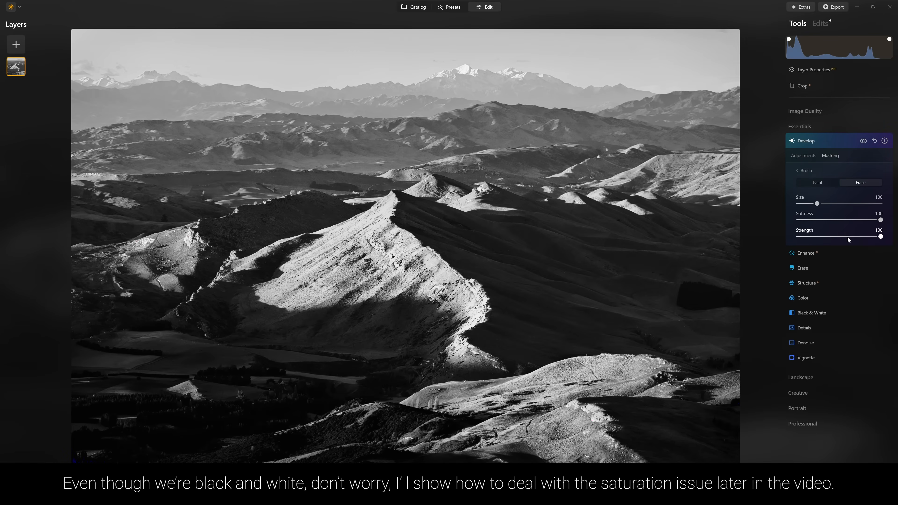
left_click_drag(841, 240, 820, 240)
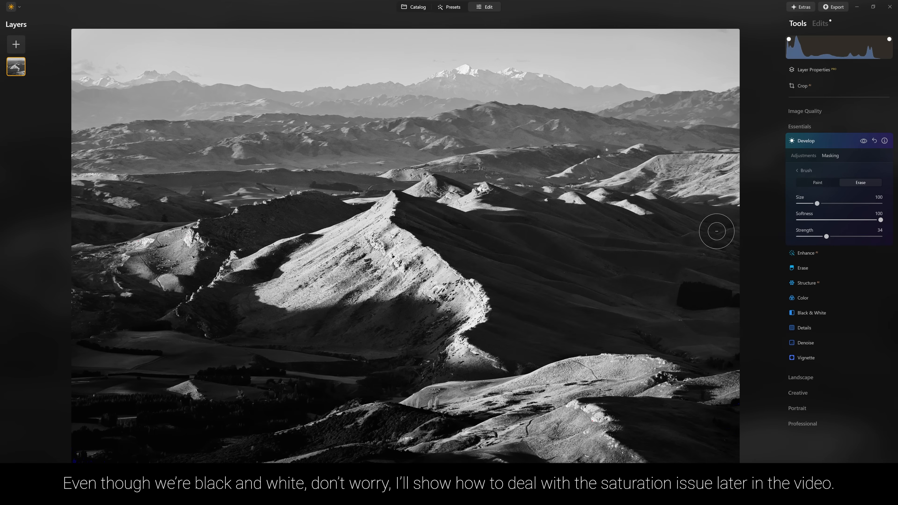
key("bracketright")
key("bracketright")
key("bracketright")
key("bracketright")
key("bracketright")
key("bracketright")
key("bracketright")
key("bracketright")
key("bracketright")
key("bracketright")
key("bracketright")
key("bracketright")
key("bracketright")
key("bracketright")
key("bracketright")
key("bracketright")
key("bracketright")
key("bracketright")
key("bracketright")
key("bracketright")
mouse_move(103, 352)
left_mouse_down()
mouse_move(393, 399)
mouse_move(50, 454)
left_mouse_up()
left_click_drag(280, 378, 65, 469)
left_click_drag(124, 450, 276, 398)
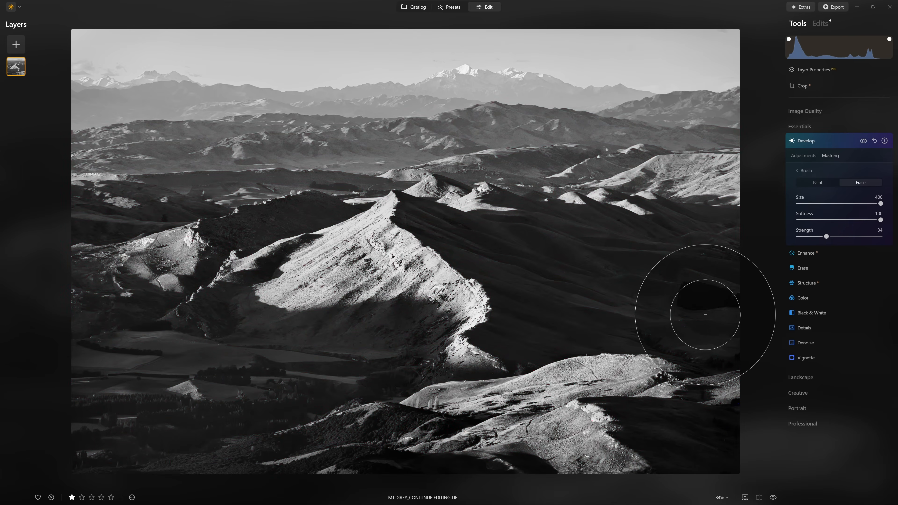
mouse_move(701, 270)
left_mouse_down()
mouse_move(652, 237)
mouse_move(718, 321)
mouse_move(750, 445)
mouse_move(707, 446)
left_mouse_up()
left_click(863, 142)
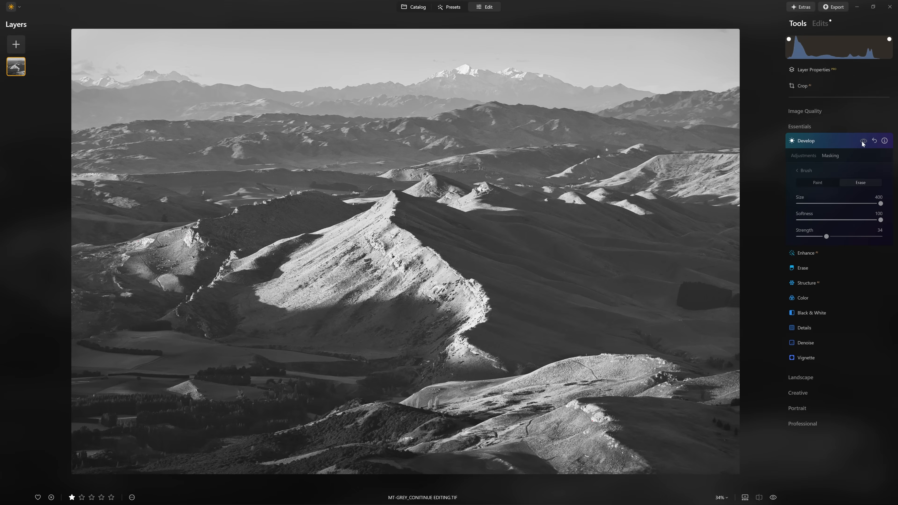
left_click(863, 142)
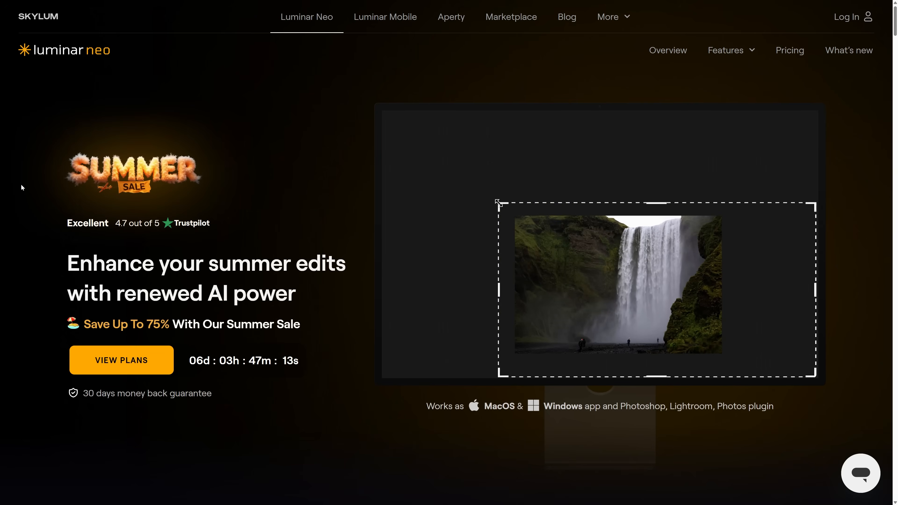
scroll(21, 185, "down", 3)
scroll(20, 195, "down", 18)
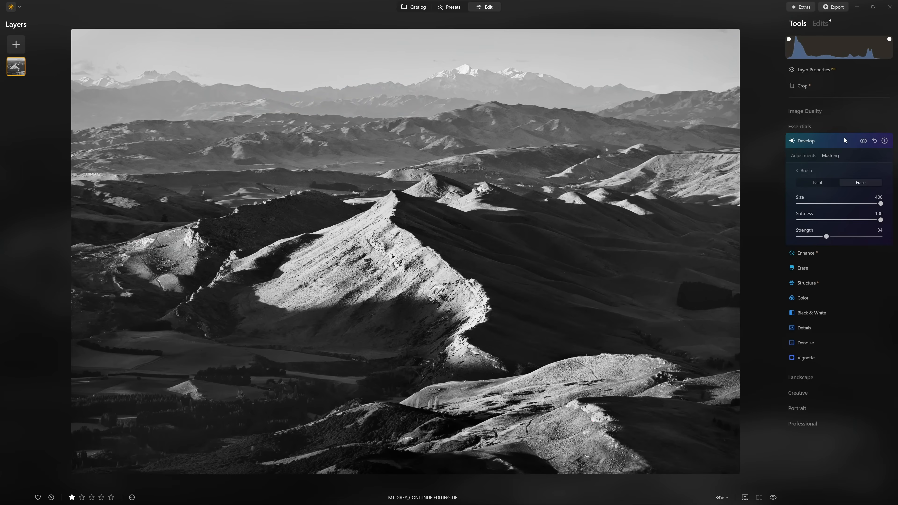
Step: Start a new Develop adjustment, pull its curve's midtones down, and check the rocky left-hand ridge at 100%
left_click(844, 137)
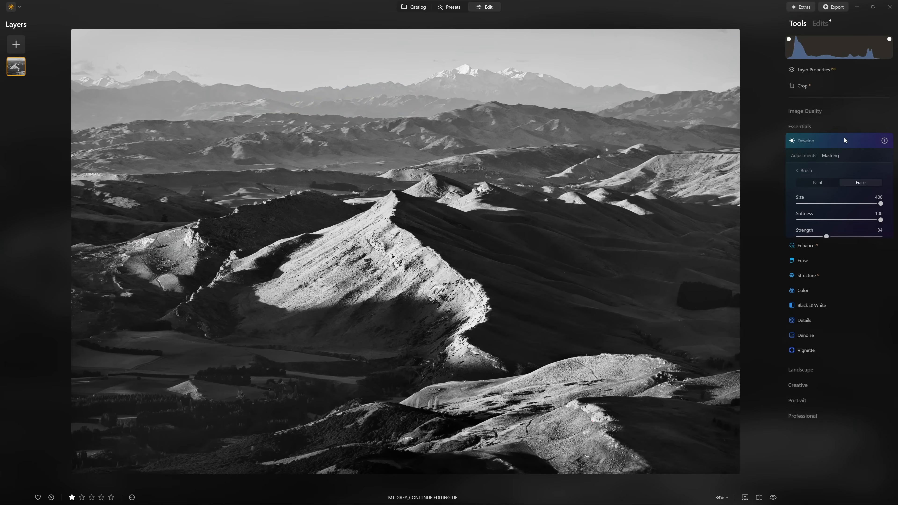
left_click(832, 142)
scroll(825, 146, "down", 2)
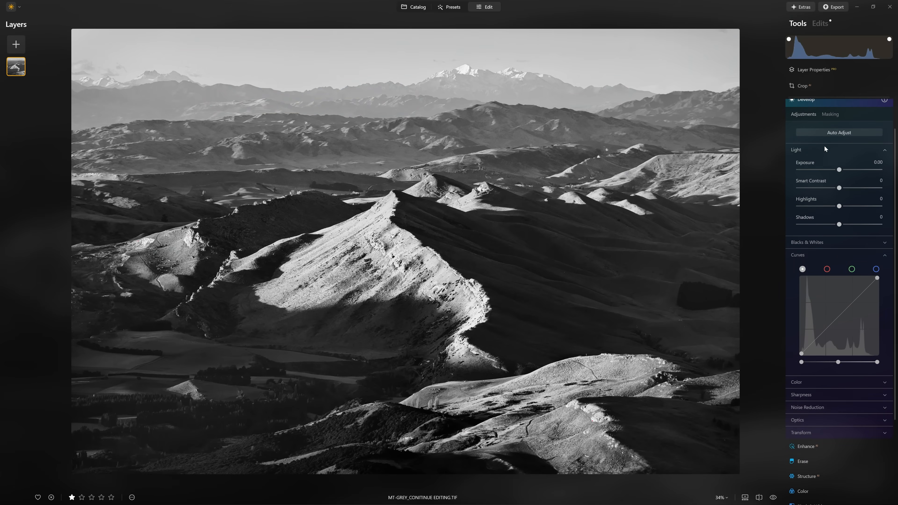
mouse_move(878, 279)
left_mouse_down()
mouse_move(888, 315)
mouse_move(882, 278)
left_mouse_up()
left_click_drag(851, 311, 855, 319)
left_click(186, 236)
left_click_drag(165, 225, 457, 255)
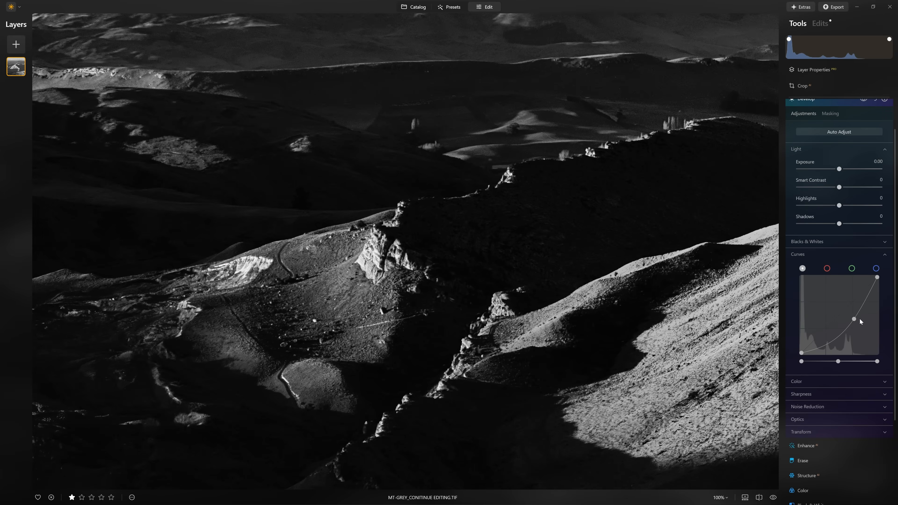
Step: Lower the new curve's white endpoint to just above the middle and reposition its midtone point to mute the highlights across the photo
left_click_drag(855, 321, 852, 323)
left_click_drag(877, 279, 878, 279)
left_click_drag(879, 280, 880, 305)
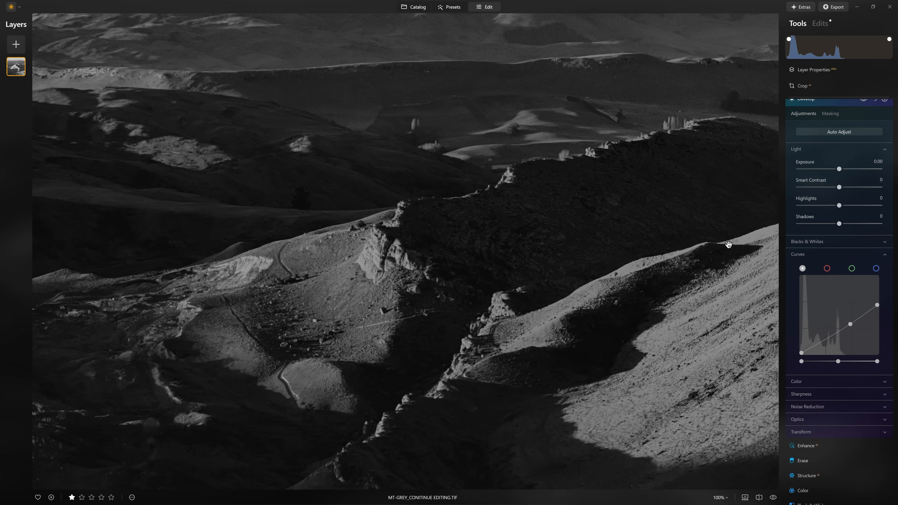
left_click(729, 244)
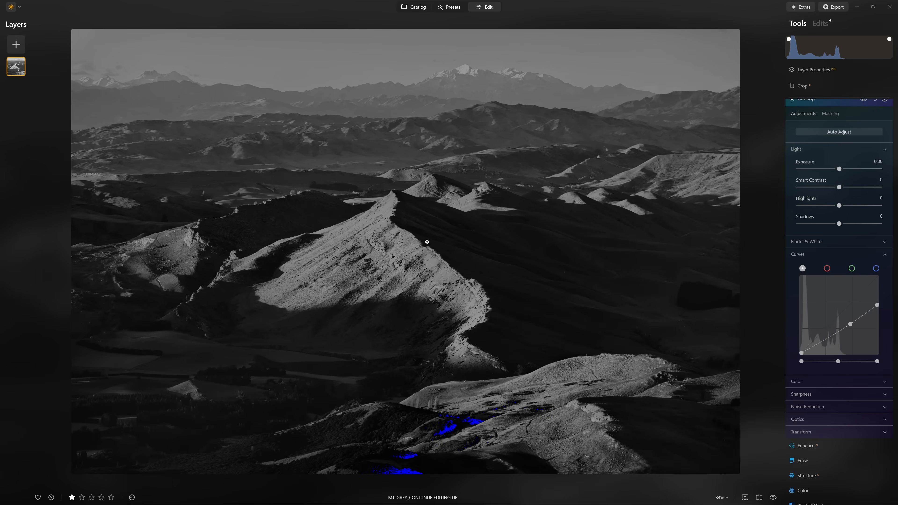
left_click(864, 103)
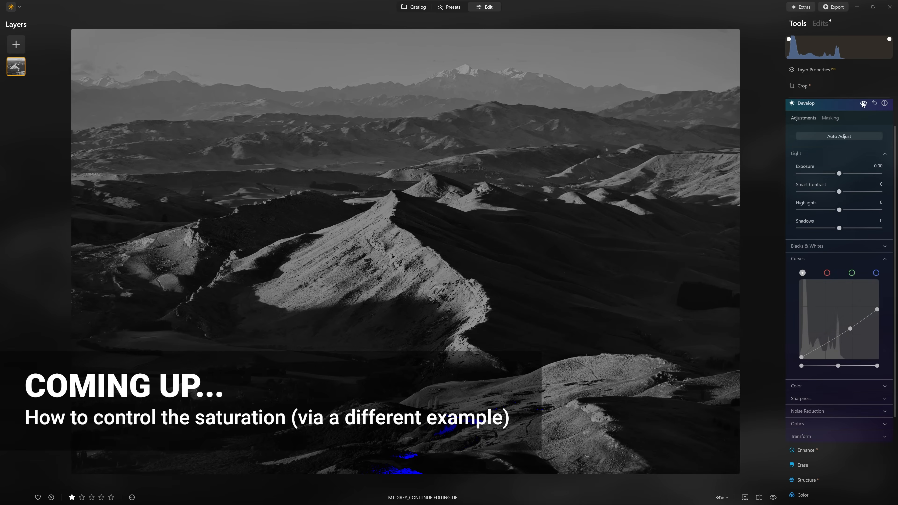
left_click_drag(880, 312, 880, 315)
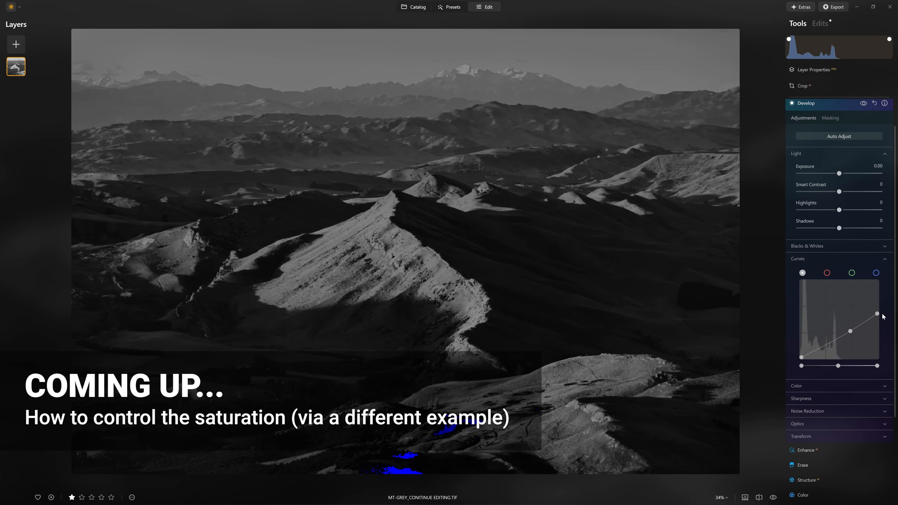
Step: Limit the highlight burn with a luminosity mask on the brightest tones with a long lower falloff, and compare it off and on
left_click(831, 118)
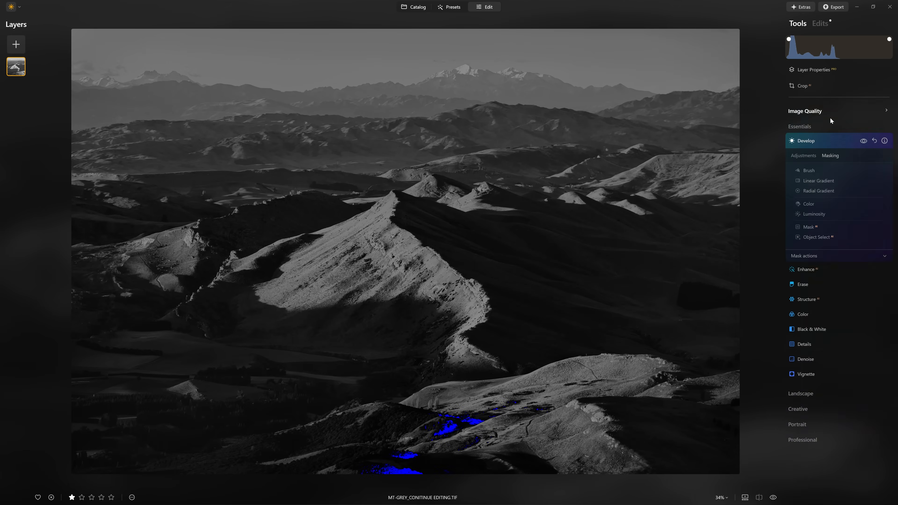
left_click(825, 214)
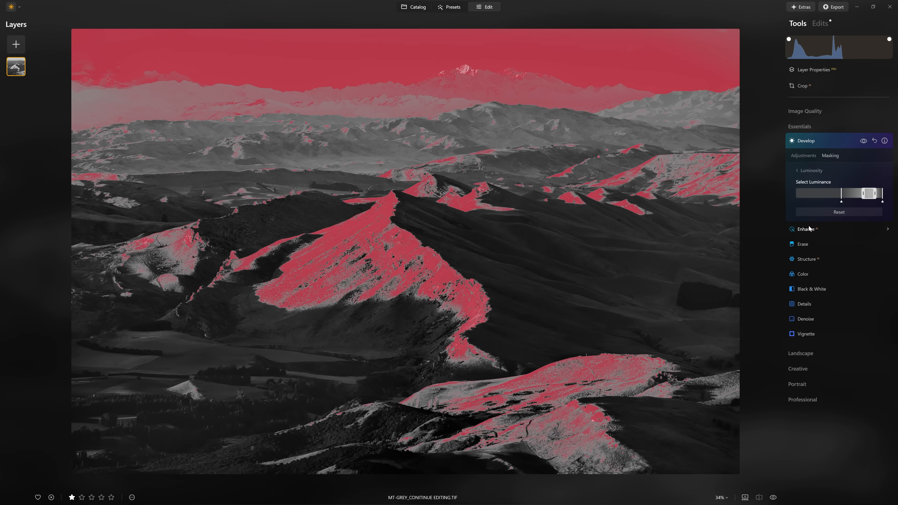
left_click_drag(869, 193, 877, 194)
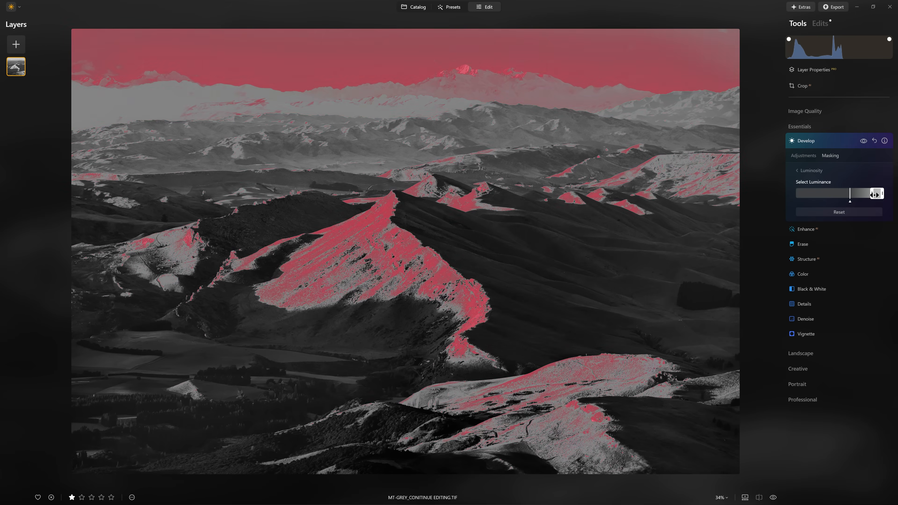
mouse_move(838, 202)
left_mouse_down()
mouse_move(812, 205)
mouse_move(854, 199)
mouse_move(824, 193)
left_mouse_up()
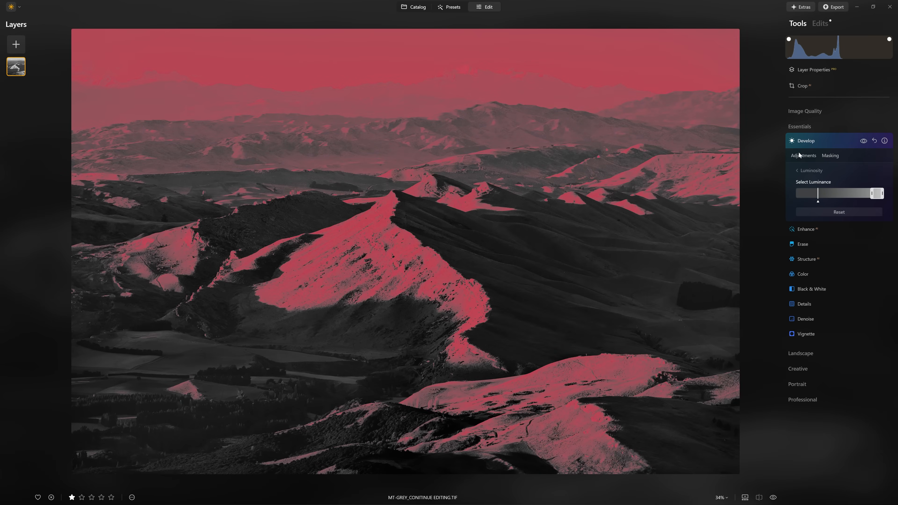
left_click(864, 142)
left_click(864, 141)
left_click(803, 156)
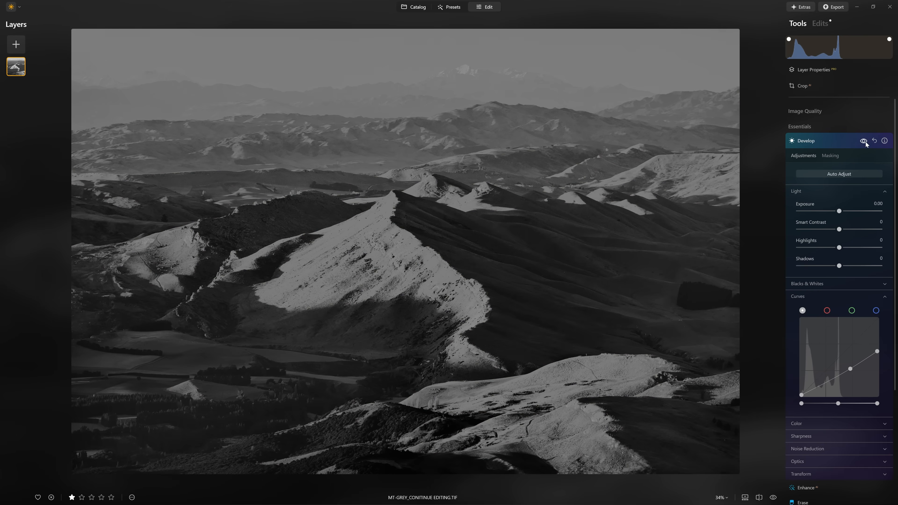
left_click(863, 142)
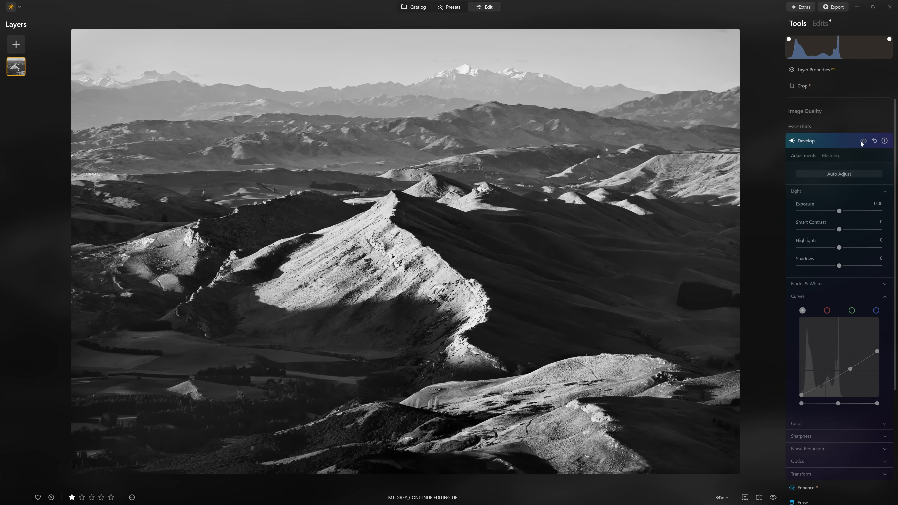
left_click(864, 142)
Step: Erase the highlight-burn mask over the sunlit central ridge with a size 400 brush at strength 100
left_click(831, 155)
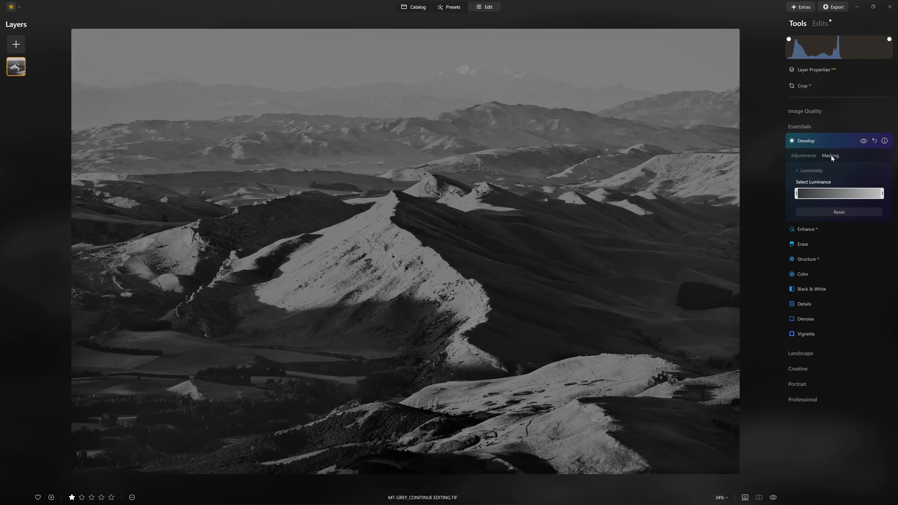
left_click(814, 170)
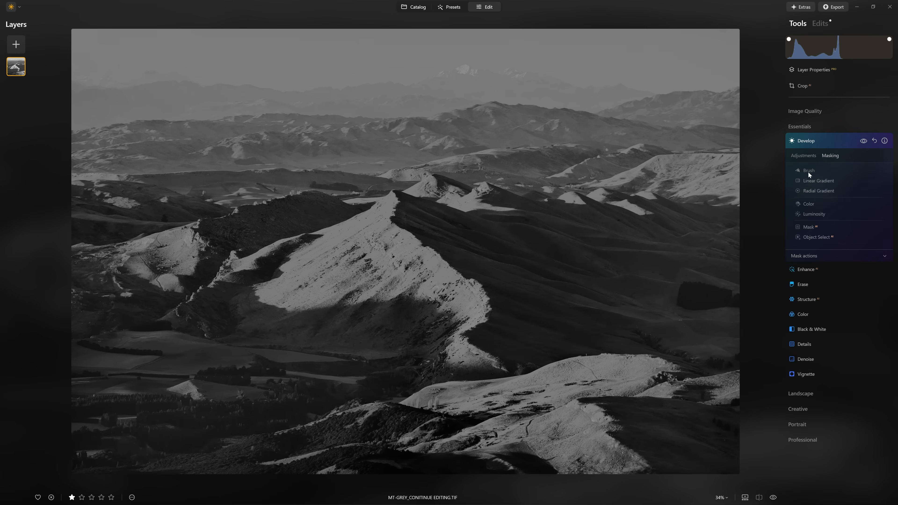
left_click(809, 171)
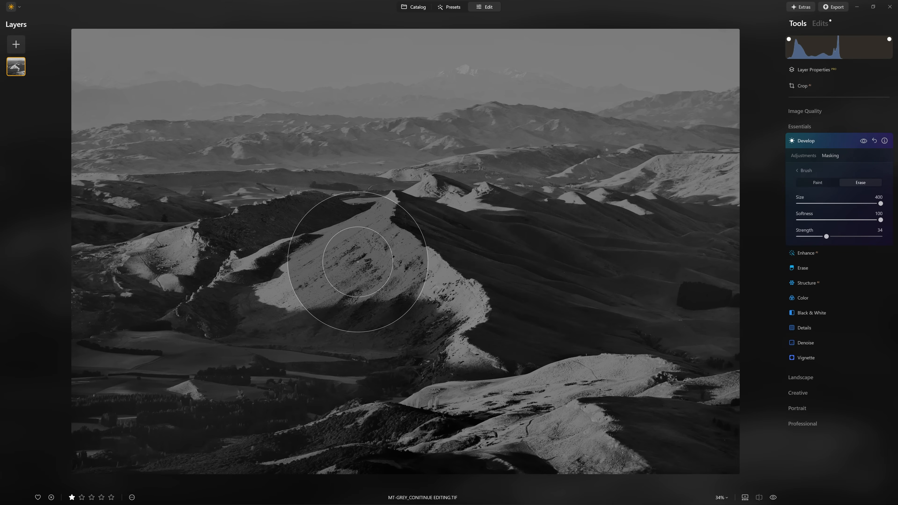
left_click_drag(863, 237, 896, 243)
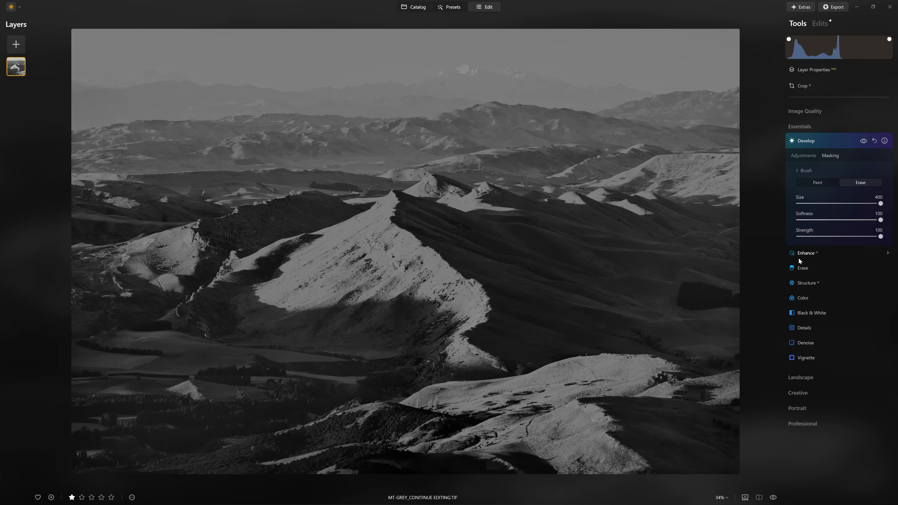
mouse_move(411, 222)
left_mouse_down()
mouse_move(413, 211)
mouse_move(435, 217)
mouse_move(300, 281)
mouse_move(296, 271)
mouse_move(371, 275)
mouse_move(436, 329)
mouse_move(504, 325)
mouse_move(452, 347)
left_mouse_up()
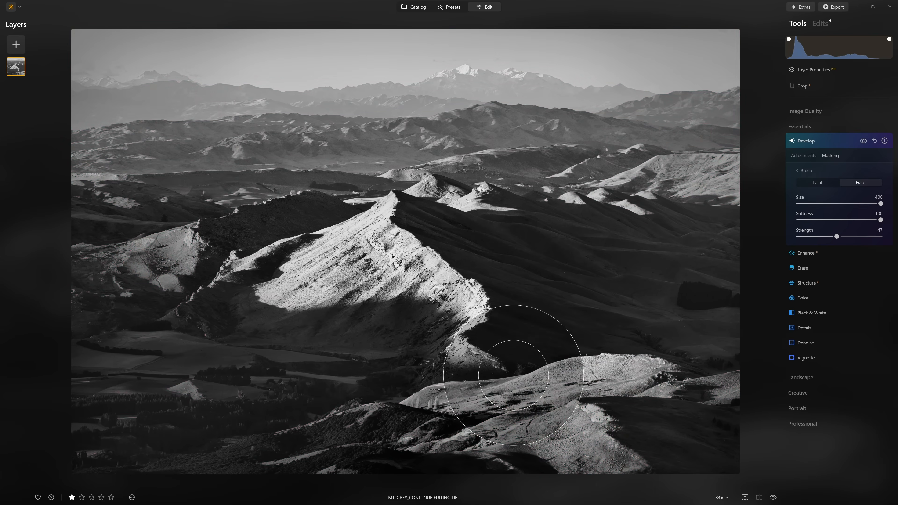
Step: Compare the photo with the highlight burn off and on, and close that Develop adjustment
left_click(865, 142)
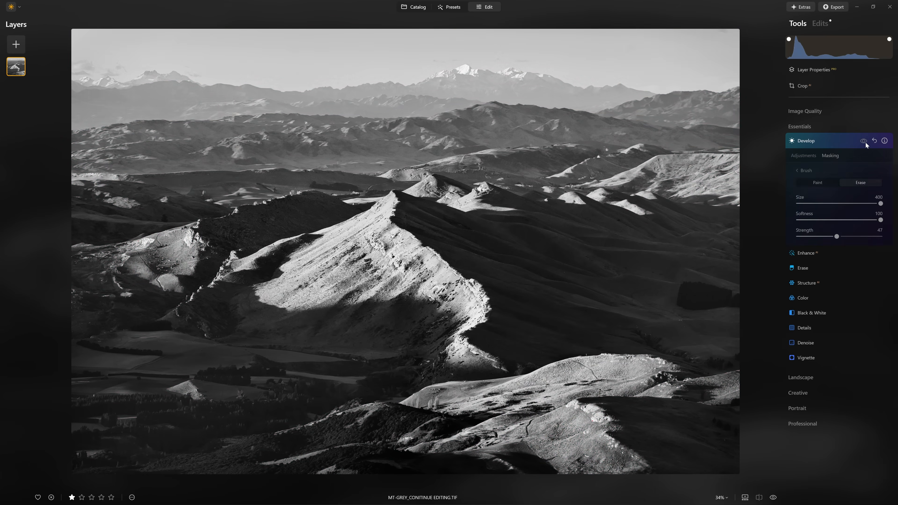
left_click(865, 142)
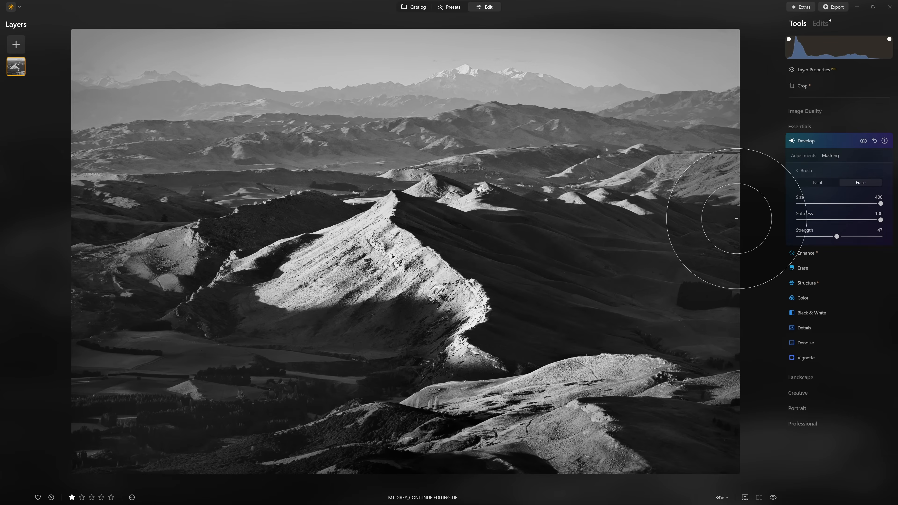
left_click(845, 147)
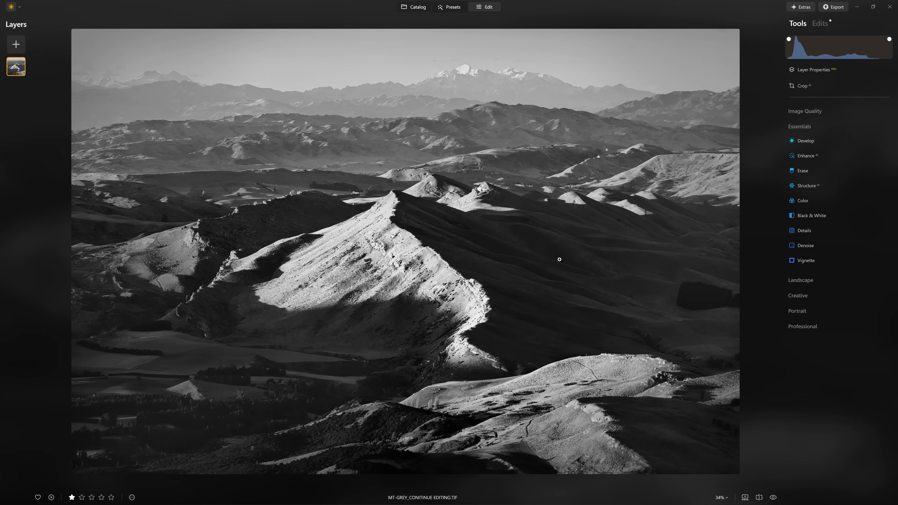
Step: Start a new Develop adjustment and steepen its curve with a raised shadow point and a low anchor near black to boost shadow contrast
scroll(537, 248, "up", 2)
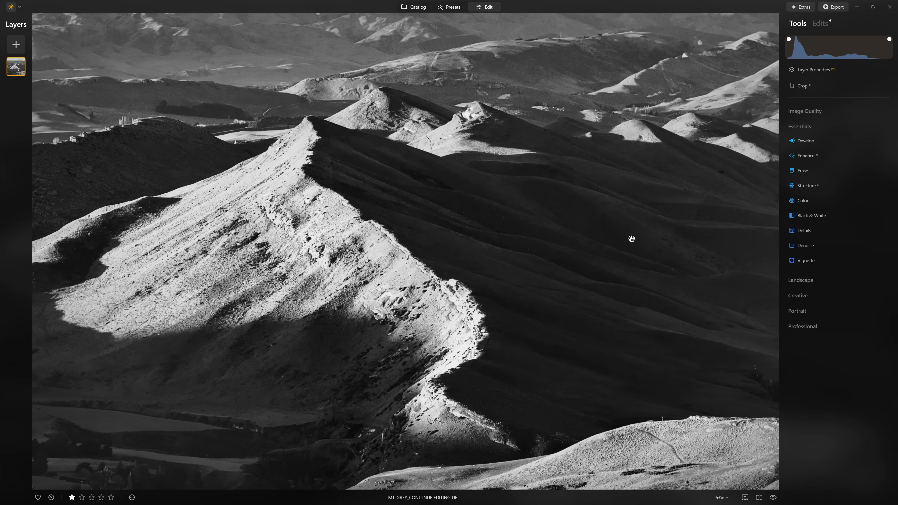
left_click(811, 147)
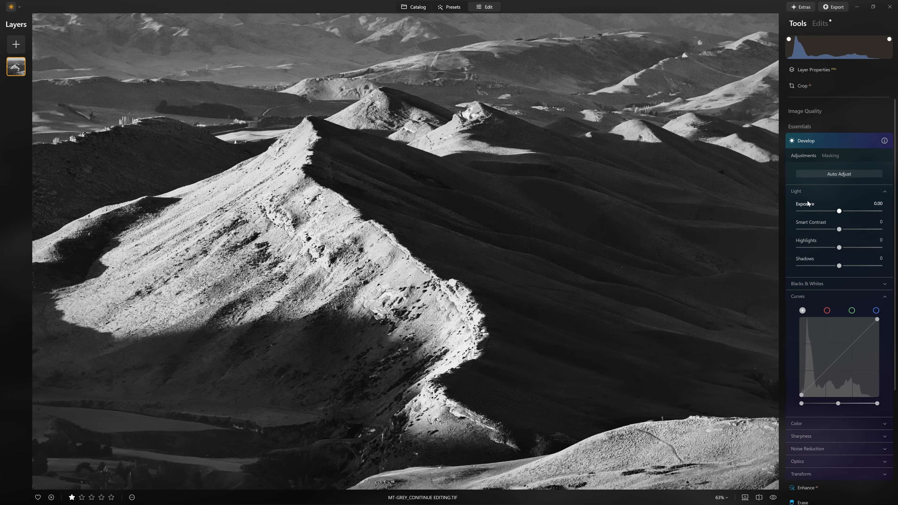
left_click_drag(826, 371, 818, 347)
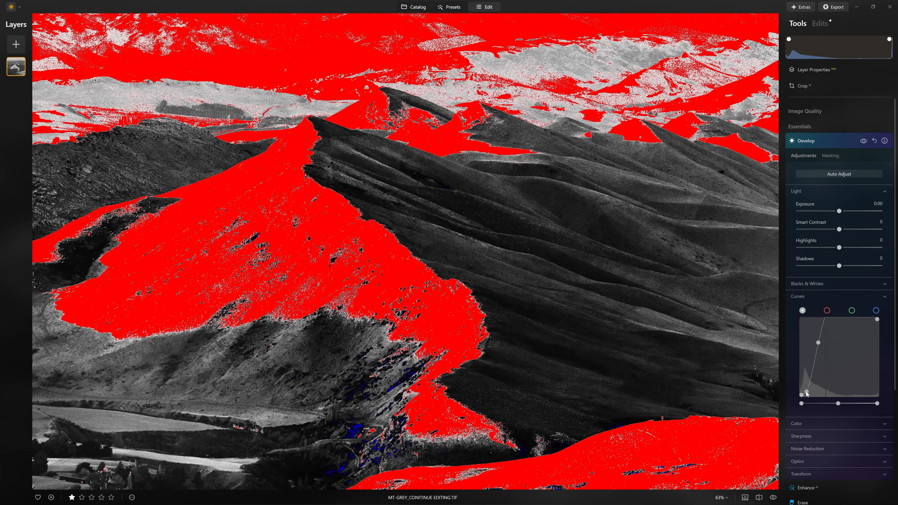
left_click_drag(807, 394, 805, 394)
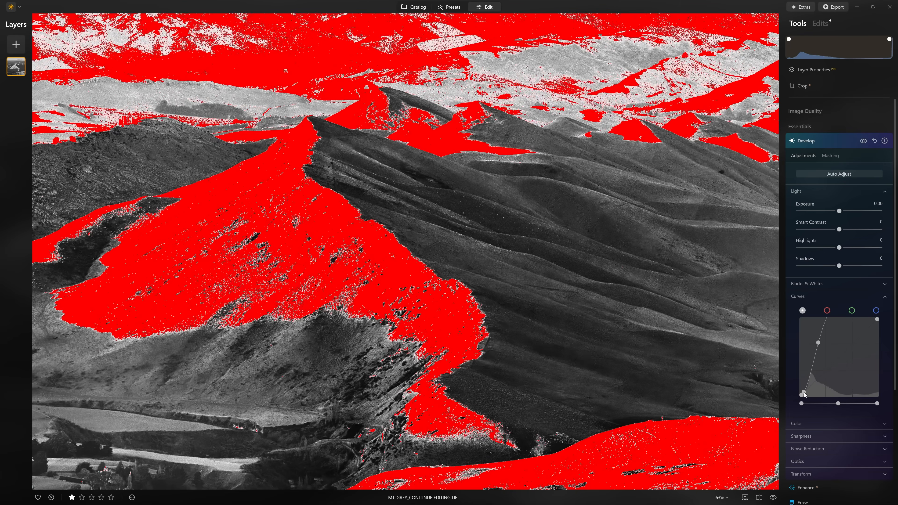
Step: Limit the shadow-contrast curve with a luminosity mask sampled from the shaded slope right of the central ridge, and check the whole photo
left_click(831, 156)
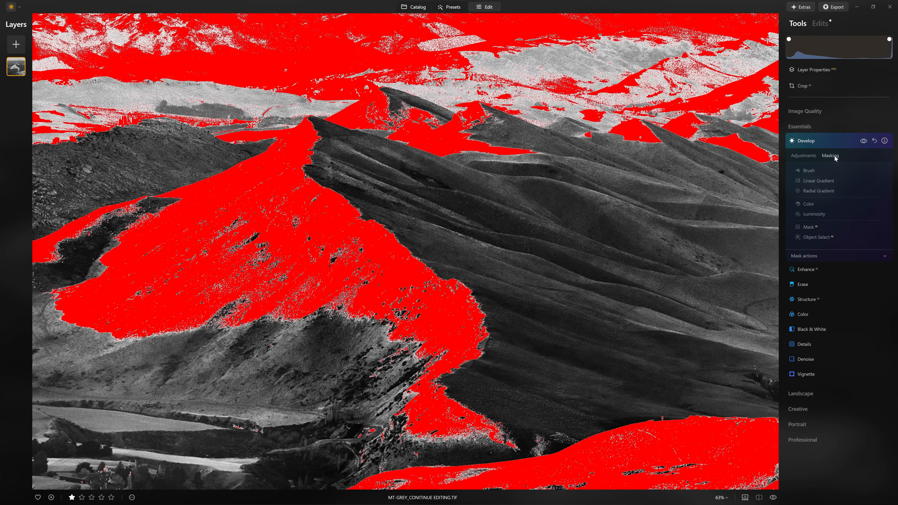
left_click(821, 211)
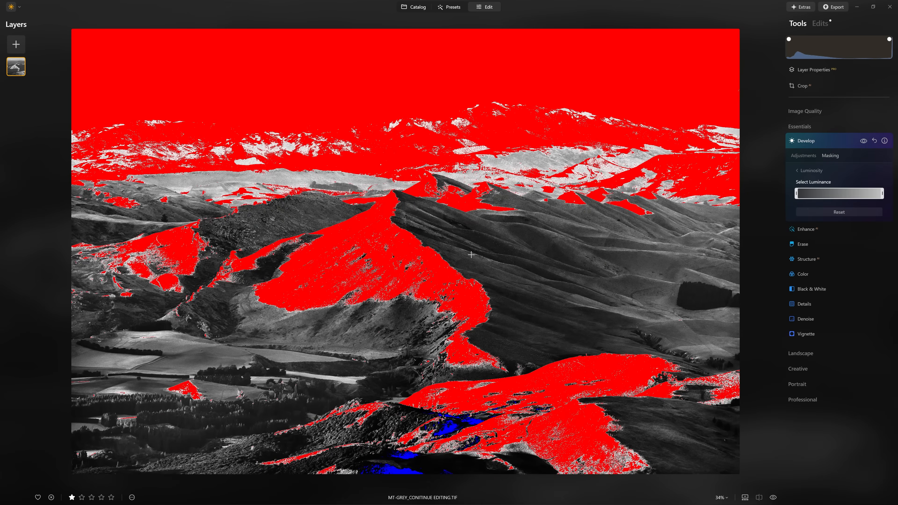
scroll(476, 257, "up", 5)
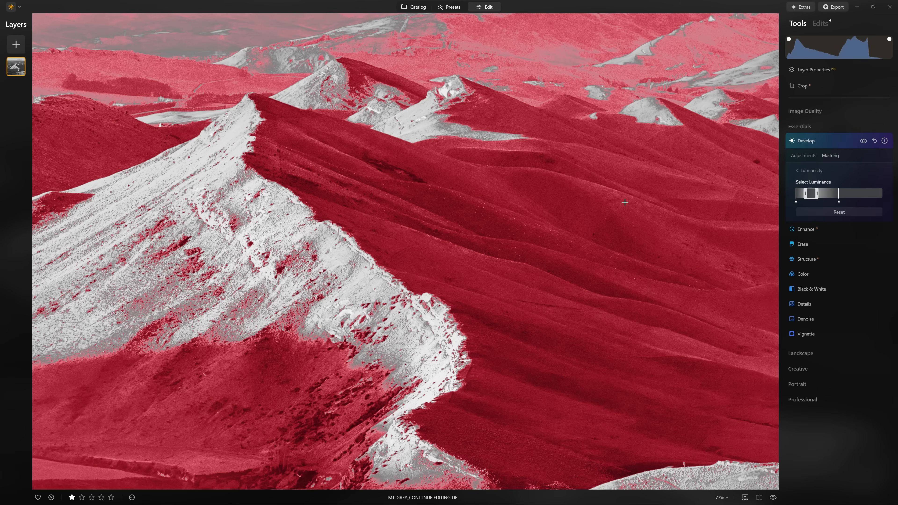
left_click(611, 190)
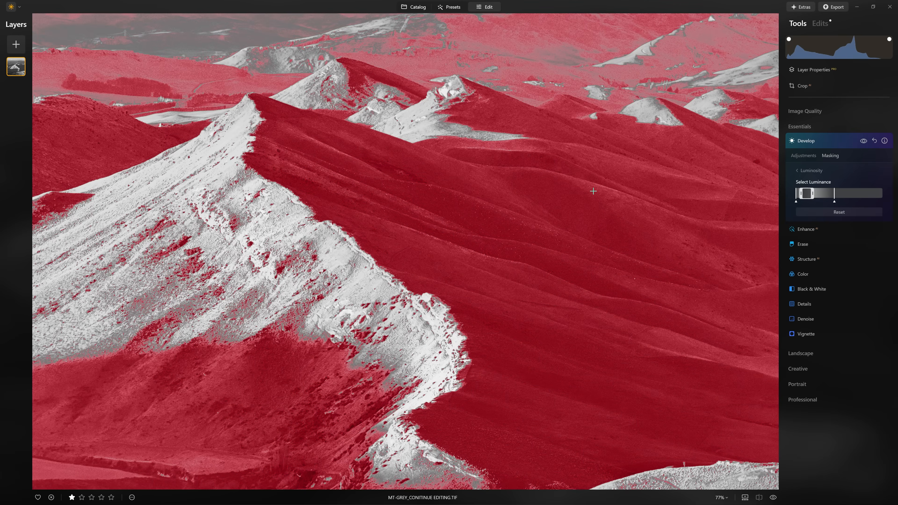
left_click(581, 242)
left_click(605, 269)
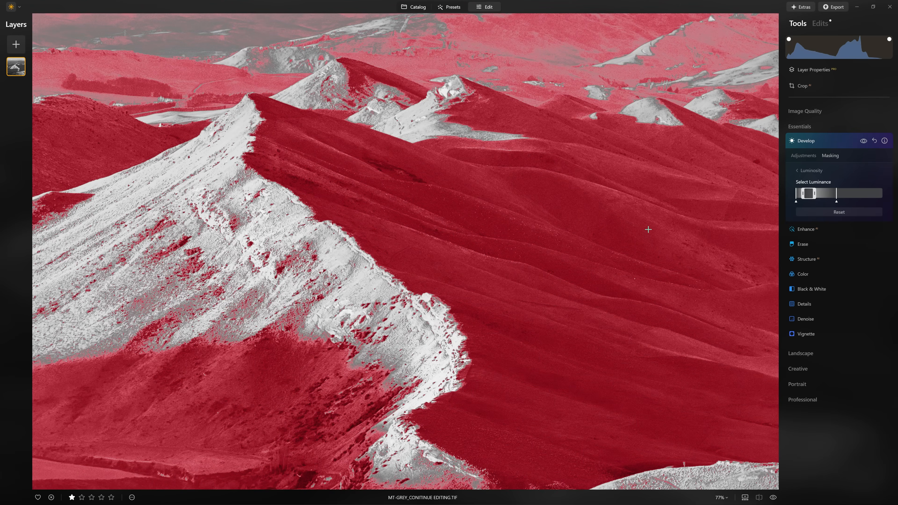
left_click(725, 229)
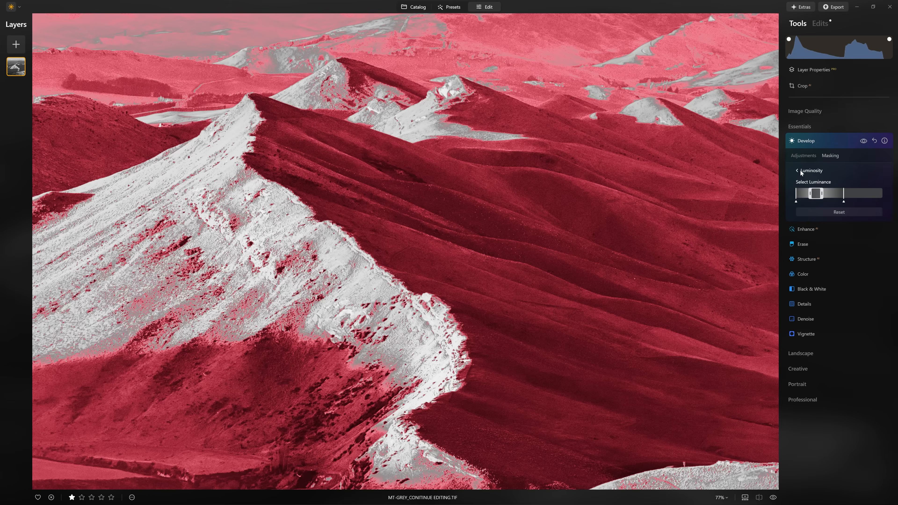
left_click(797, 170)
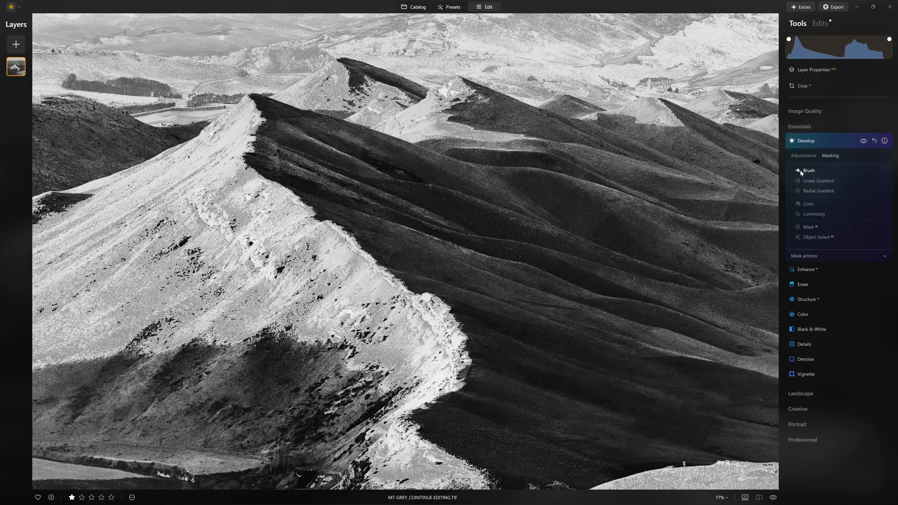
left_click(859, 143)
scroll(622, 223, "down", 5)
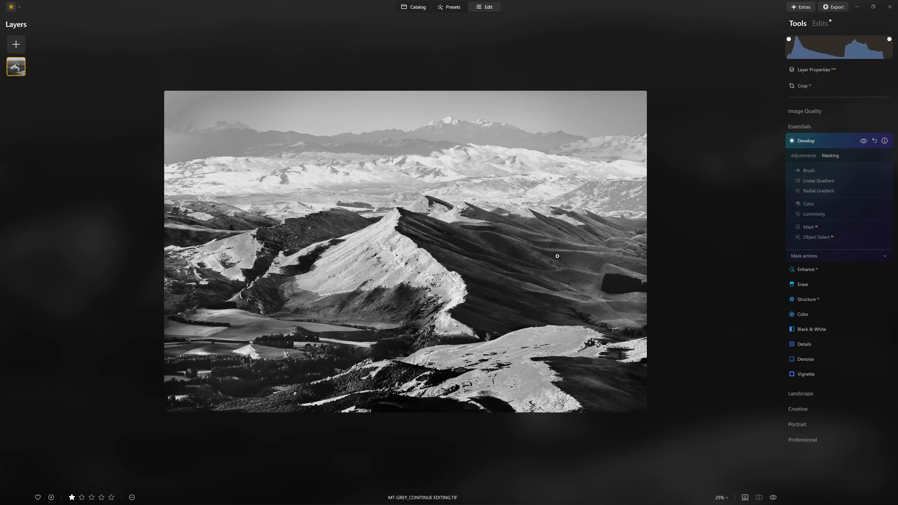
scroll(556, 257, "up", 2)
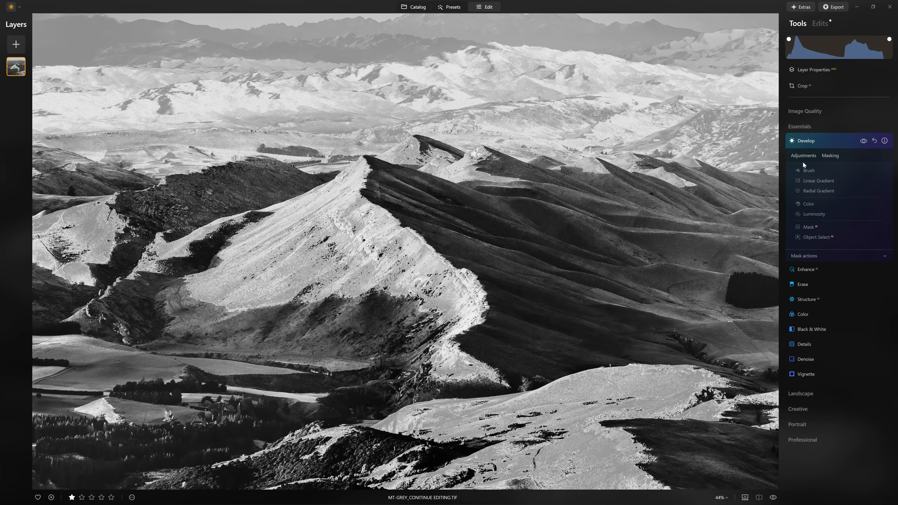
scroll(571, 220, "down", 1)
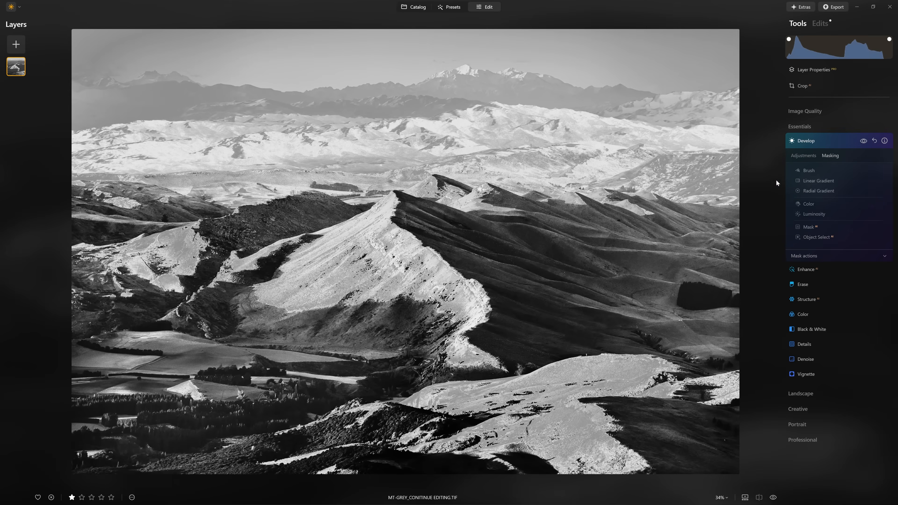
Step: Erase the shadow-contrast mask outside the shaded slope right of the central ridge with a large soft brush at strength 100
left_click(809, 170)
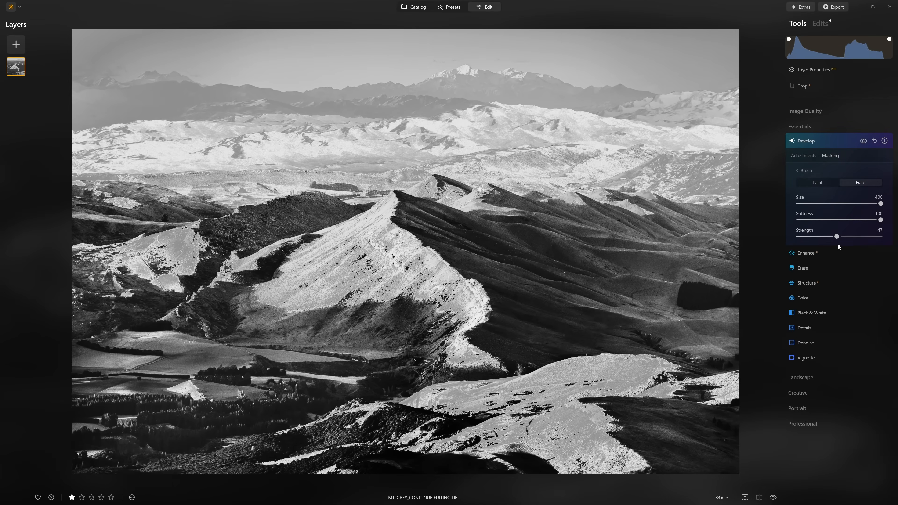
left_click_drag(839, 235, 880, 236)
mouse_move(702, 55)
left_mouse_down()
mouse_move(541, 95)
mouse_move(198, 218)
mouse_move(396, 461)
mouse_move(384, 293)
mouse_move(377, 295)
left_mouse_up()
scroll(377, 293, "down", 6)
left_click_drag(406, 260, 485, 382)
scroll(537, 392, "up", 2)
left_click_drag(538, 393, 629, 425)
scroll(447, 454, "up", 3)
scroll(447, 454, "up", 3)
left_click_drag(447, 455, 253, 393)
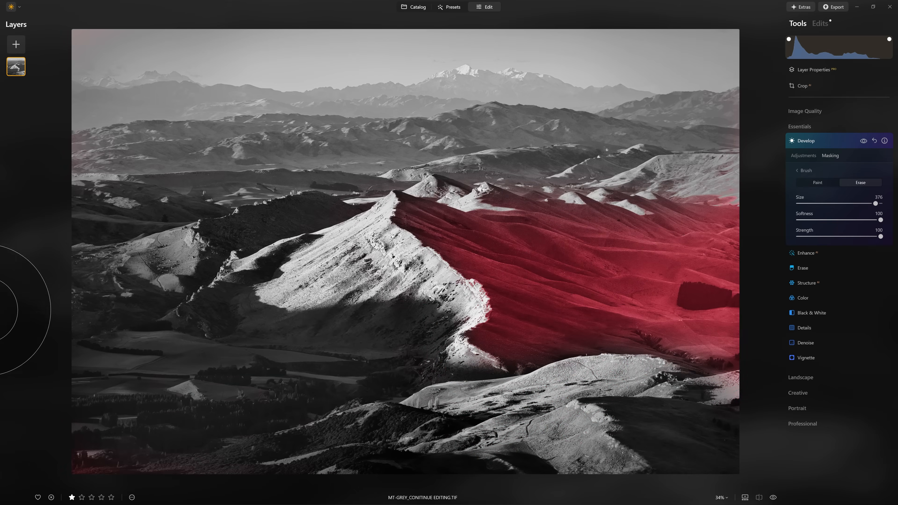
left_click(808, 170)
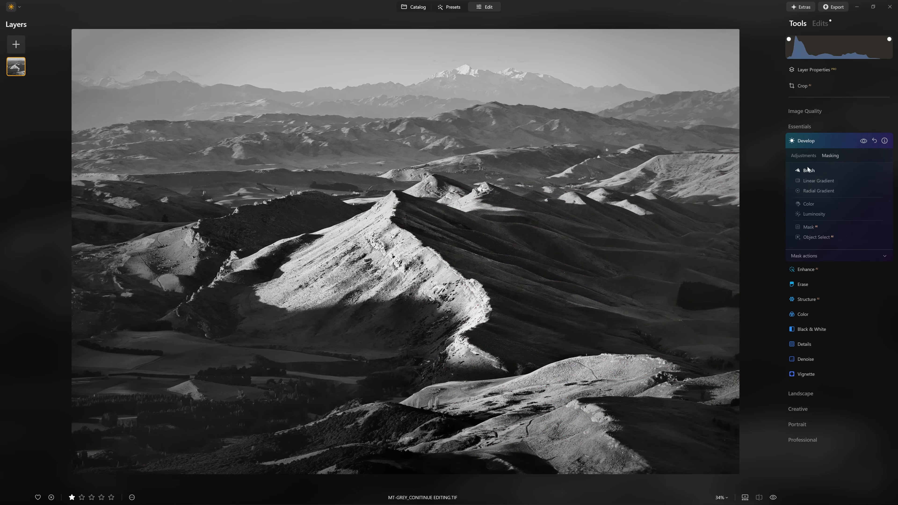
Step: Soften the shaded slope's brightening by shifting the curve's upper point toward the midtones, and compare the adjustment off and on
left_click(814, 156)
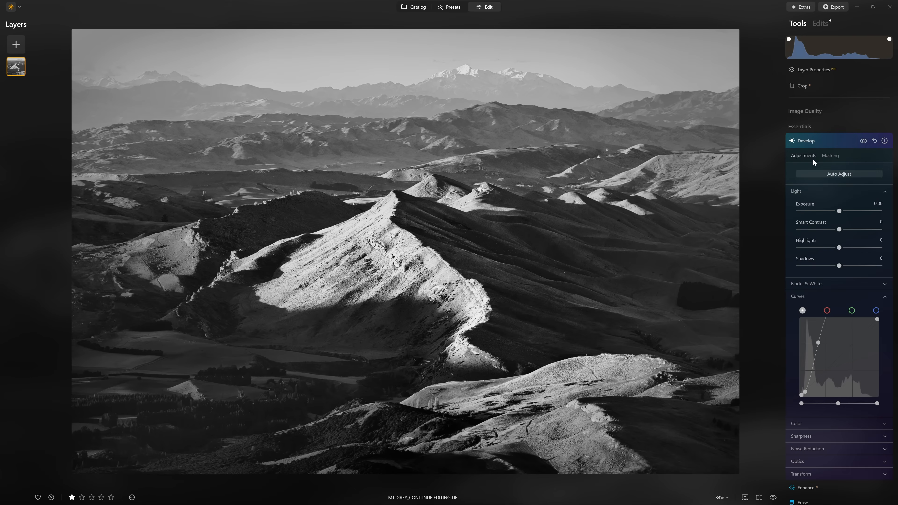
scroll(813, 407, "down", 5)
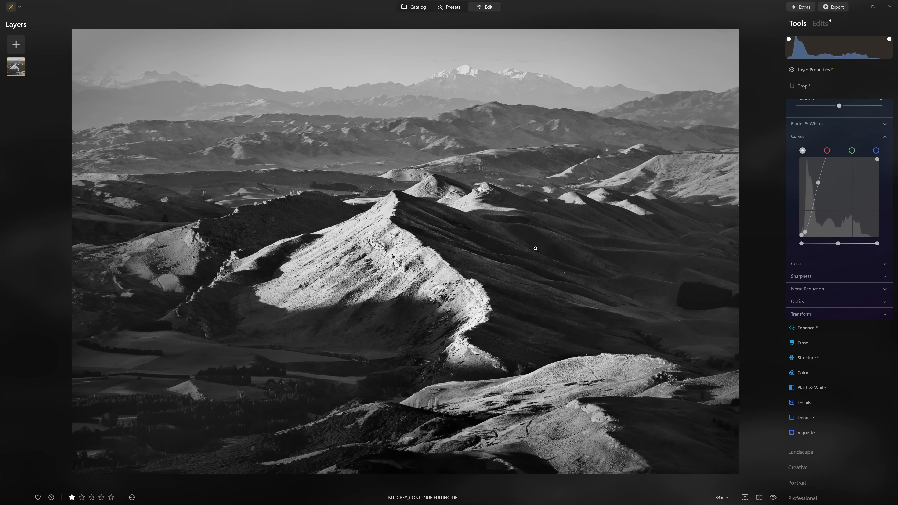
scroll(850, 205, "up", 4)
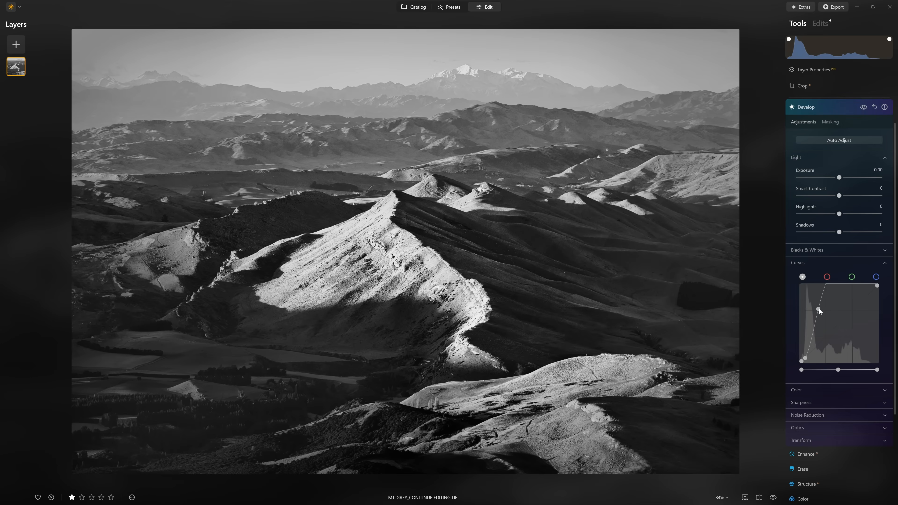
left_click_drag(819, 310, 821, 311)
left_click(864, 107)
left_click(864, 106)
left_click_drag(821, 311, 824, 311)
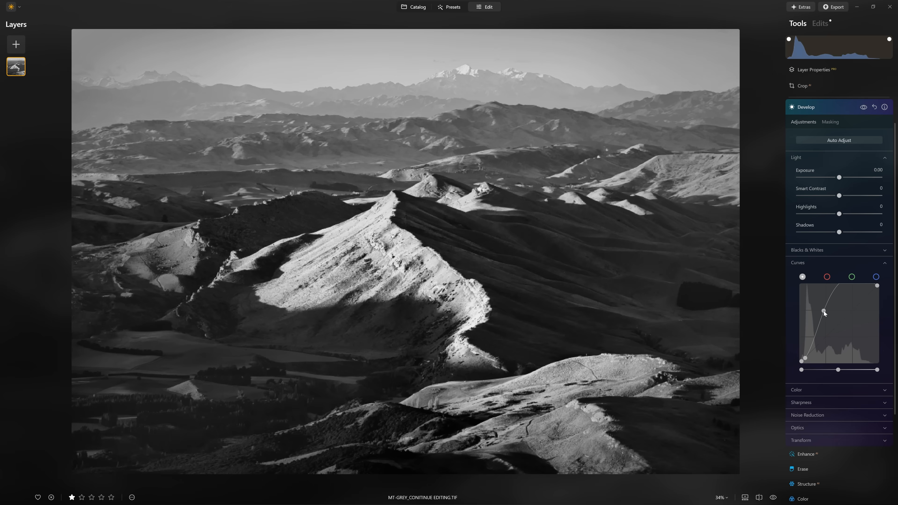
left_click(864, 108)
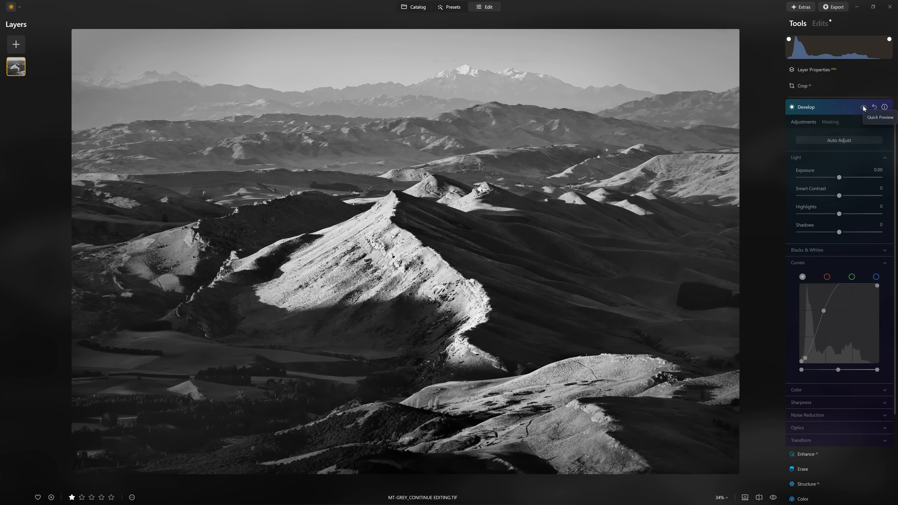
left_click(863, 108)
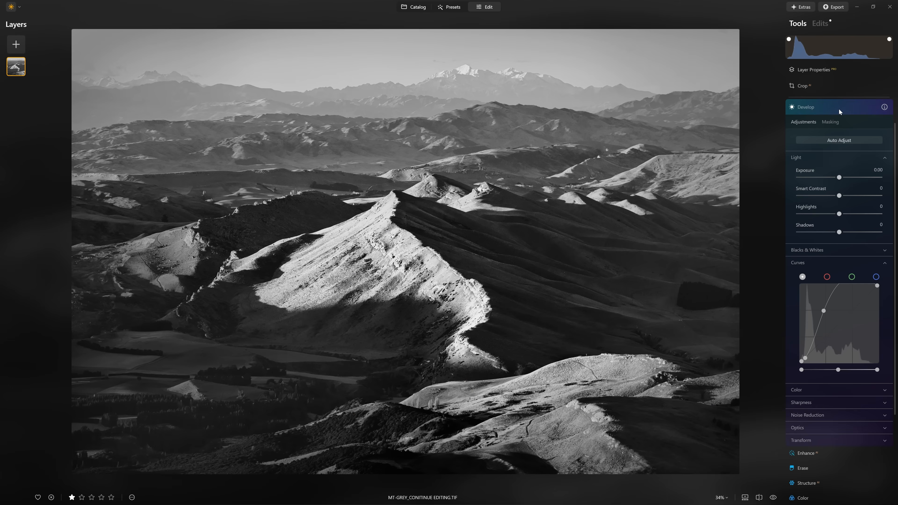
Step: Start another Develop adjustment and brighten its curve: lift the midtones, raise the black endpoint about a third, and pull the white endpoint inward
left_click(838, 108)
left_click(813, 140)
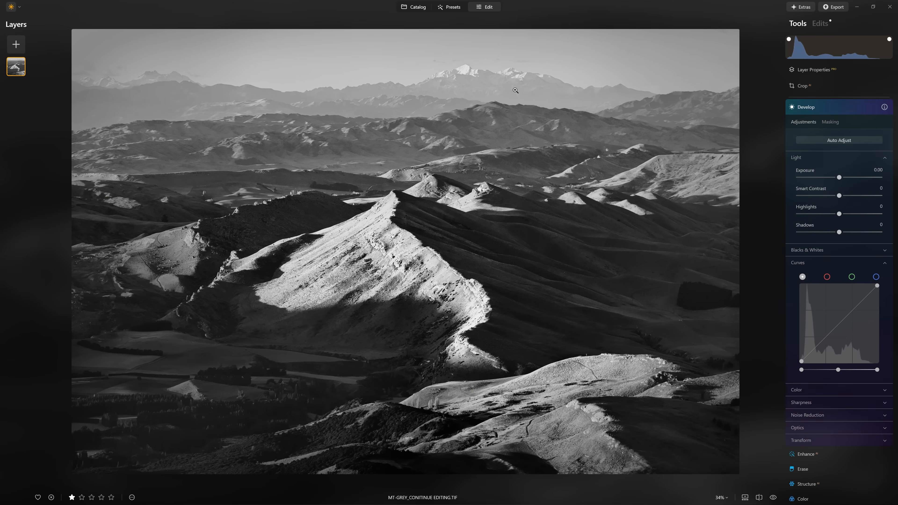
left_click_drag(852, 313, 841, 306)
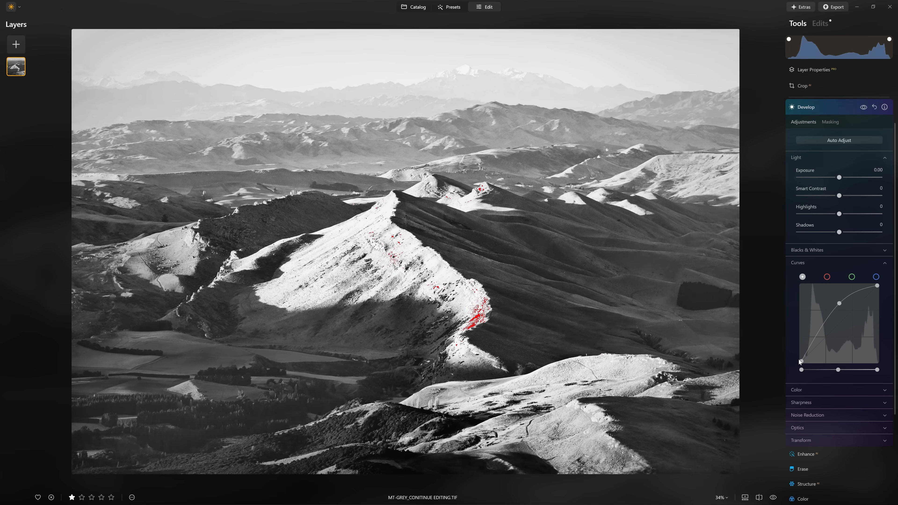
left_click_drag(801, 365, 802, 343)
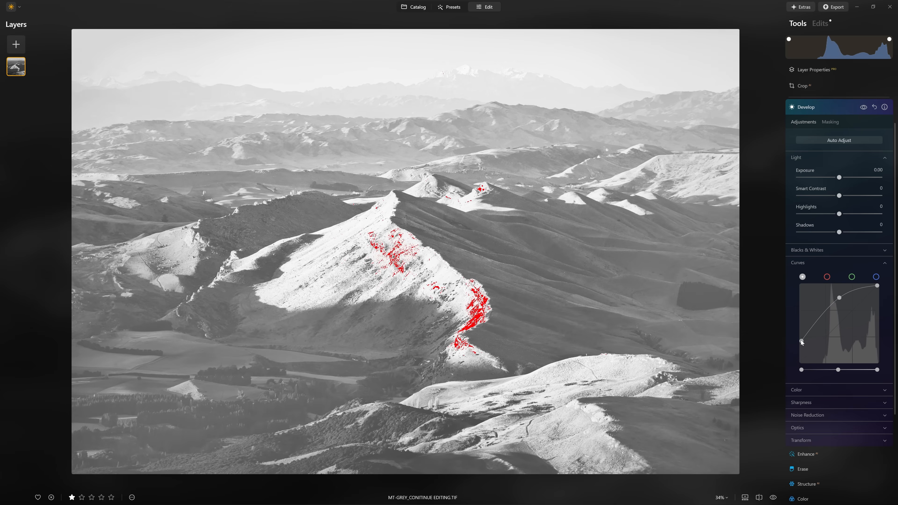
left_click_drag(802, 343, 808, 335)
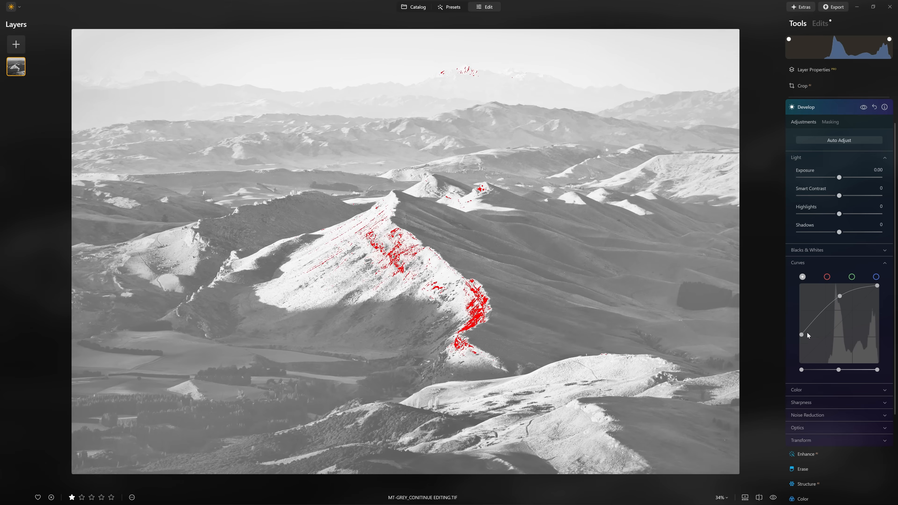
mouse_move(841, 299)
left_mouse_down()
mouse_move(843, 311)
mouse_move(838, 308)
left_mouse_up()
left_click_drag(878, 286, 856, 285)
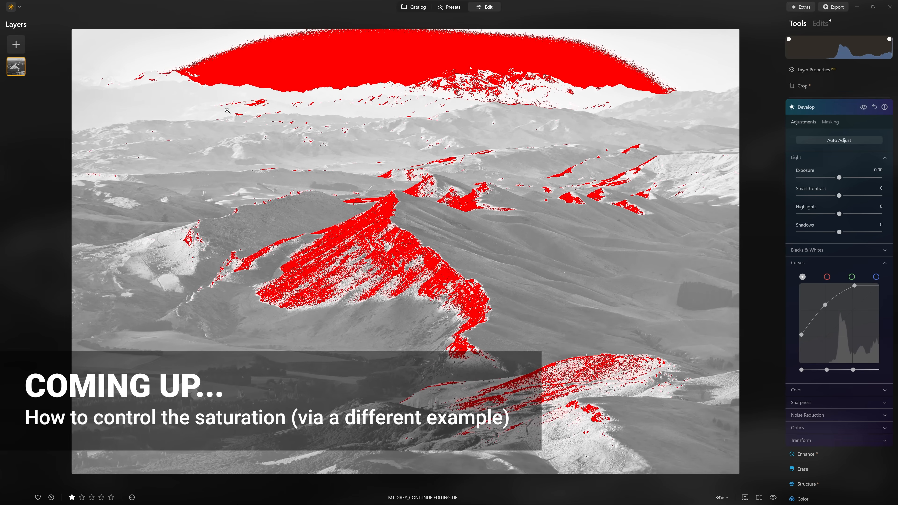
Step: Limit the brightening with a radial gradient mask centred in the photo's upper-left corner, widened past the snowy peaks and reaching down to the left-hand ridge
left_click(830, 122)
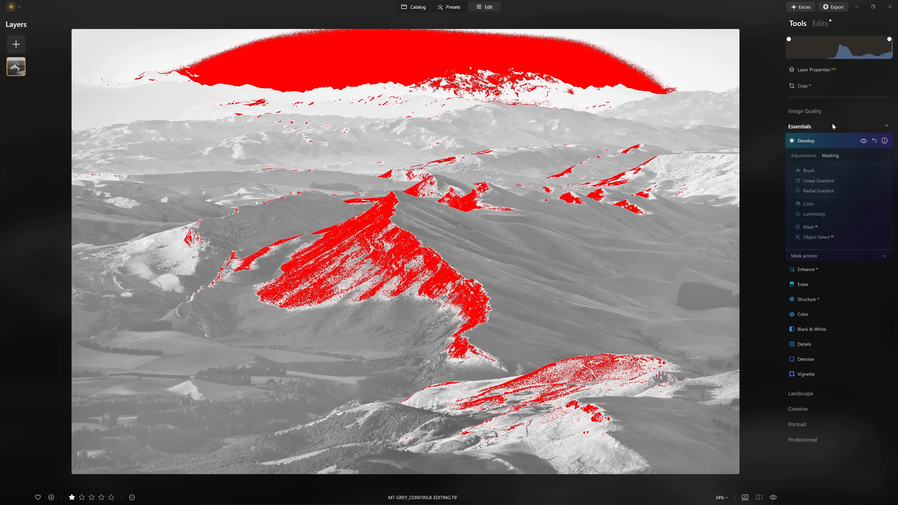
left_click(821, 191)
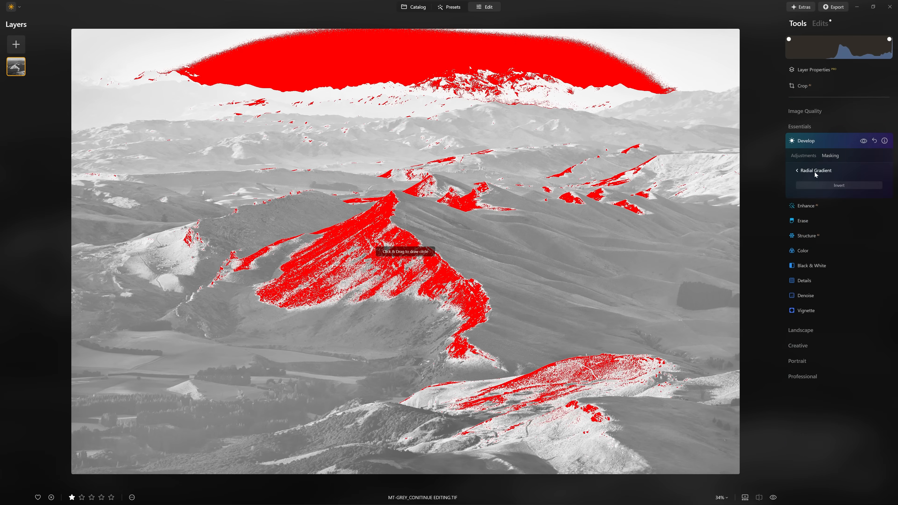
left_click_drag(84, 39, 250, 94)
left_click_drag(85, 440, 81, 273)
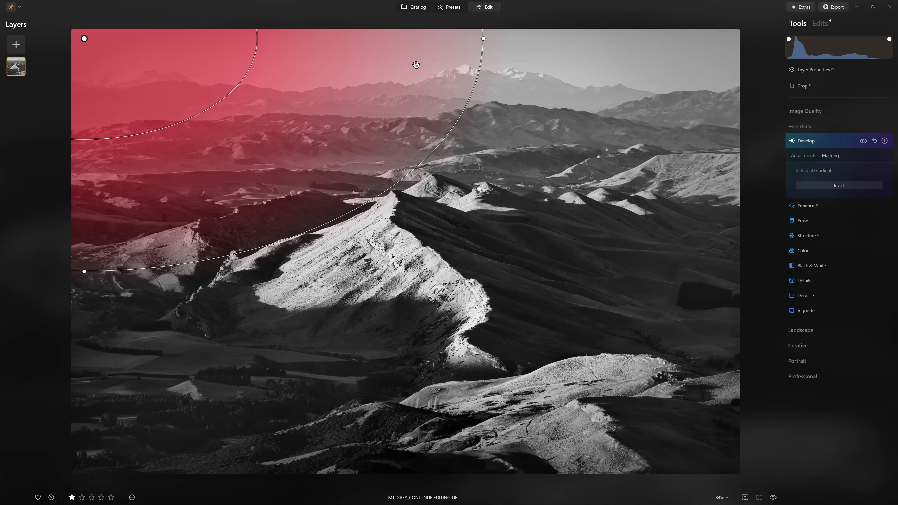
left_click_drag(483, 39, 554, 38)
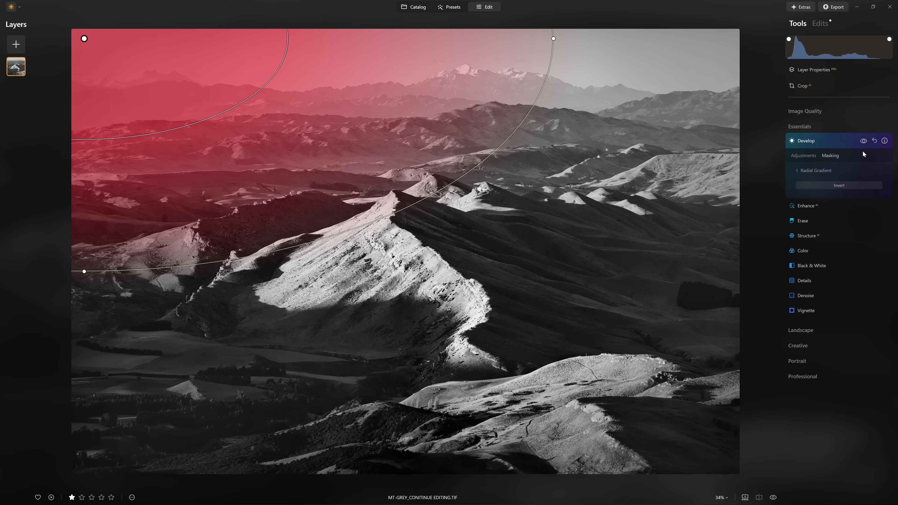
Step: Ease the corner glow's curve by moving its white endpoint outward, and partly erase its mask with a size 400 brush at strength 24
left_click(804, 155)
left_click_drag(855, 321, 869, 318)
left_click(831, 156)
left_click(812, 170)
left_click(861, 183)
left_click_drag(844, 203, 881, 203)
left_click_drag(881, 236, 818, 236)
mouse_move(318, 59)
left_mouse_down()
mouse_move(269, 55)
mouse_move(307, 261)
mouse_move(74, 282)
left_mouse_up()
mouse_move(318, 212)
left_mouse_down()
mouse_move(220, 202)
mouse_move(459, 204)
left_mouse_up()
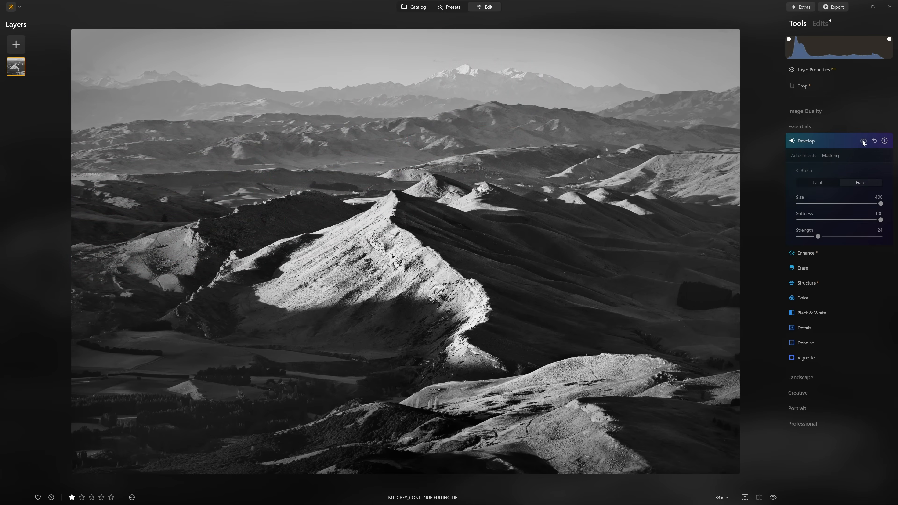
Step: Compare the corner glow off and on, and inspect the foreground hills up close
left_click(864, 141)
left_click(863, 141)
left_click(863, 141)
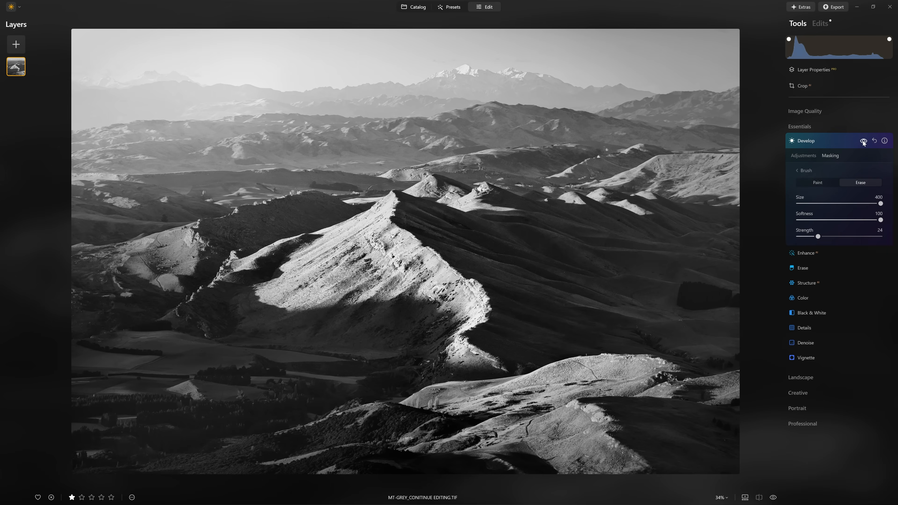
left_click(844, 144)
left_click(620, 402)
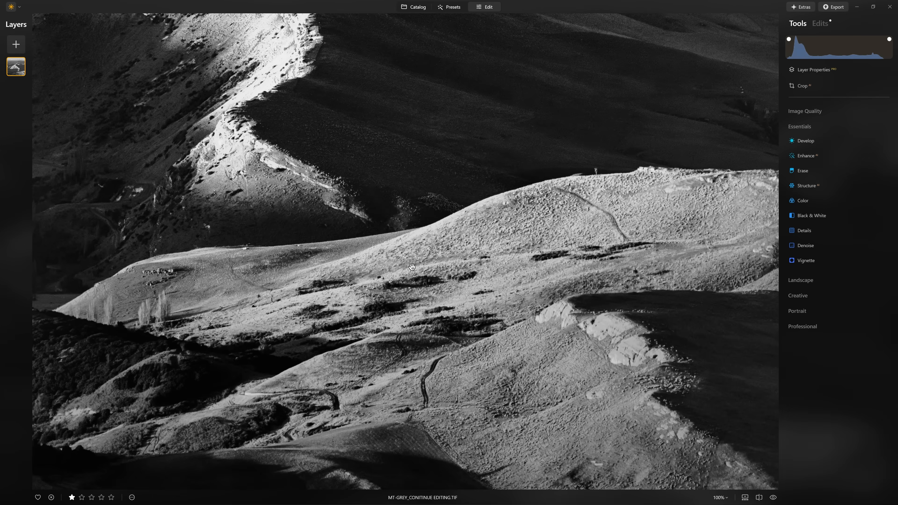
left_click(493, 378)
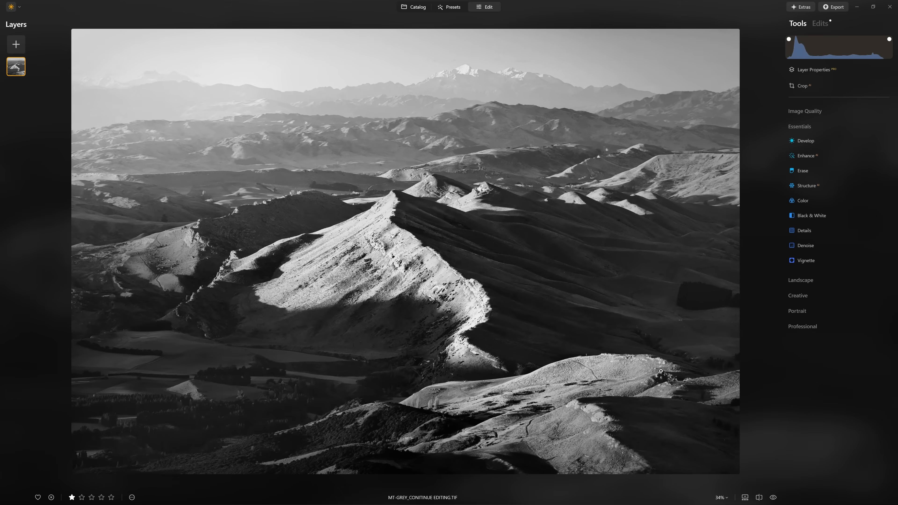
Step: Start another Develop adjustment with a luminosity mask sampled from the foreground hill, widening its falloff into the shadows and out to the brightest highlights
left_click(845, 142)
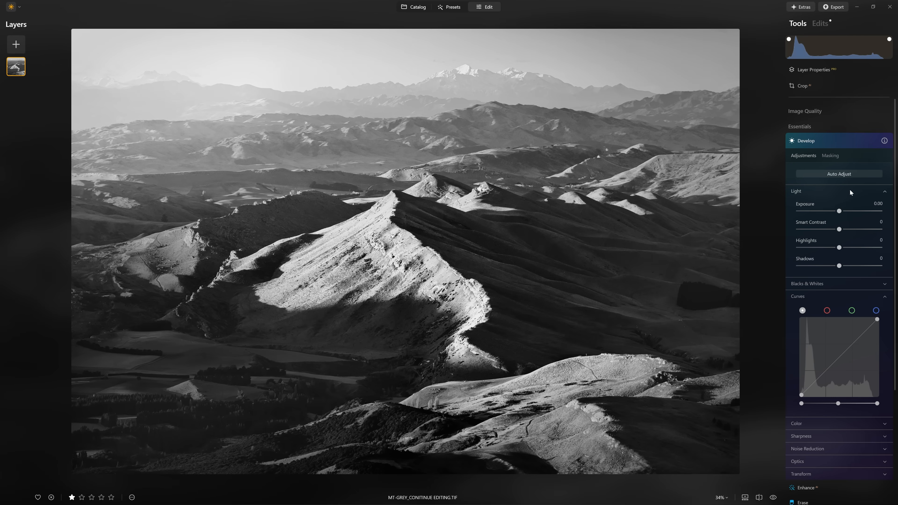
left_click(834, 156)
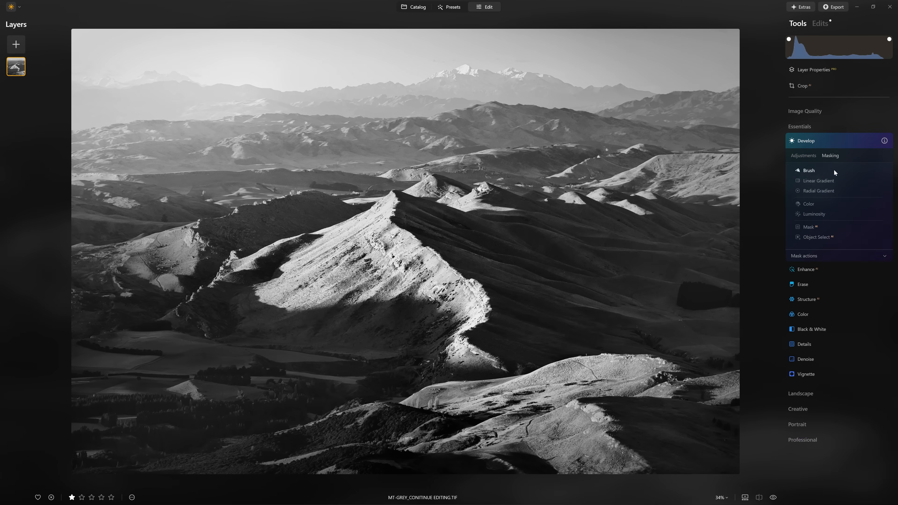
left_click(817, 214)
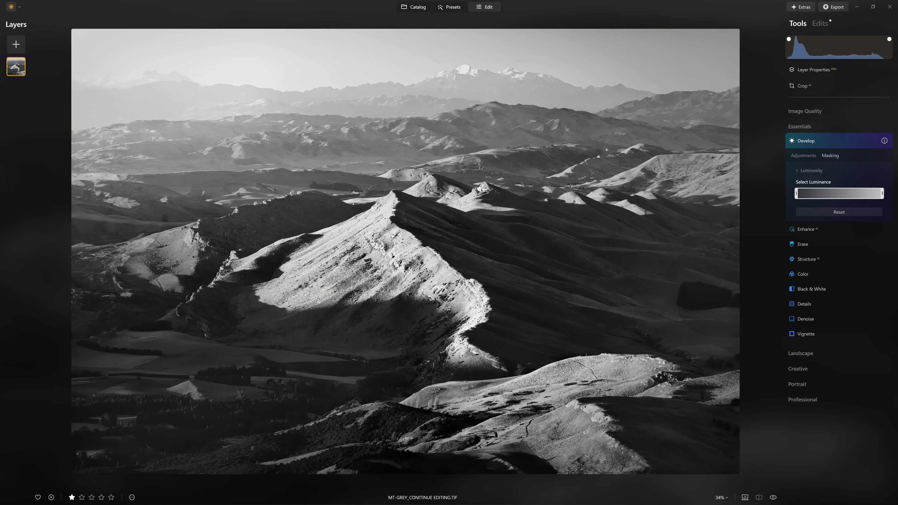
left_click(599, 462)
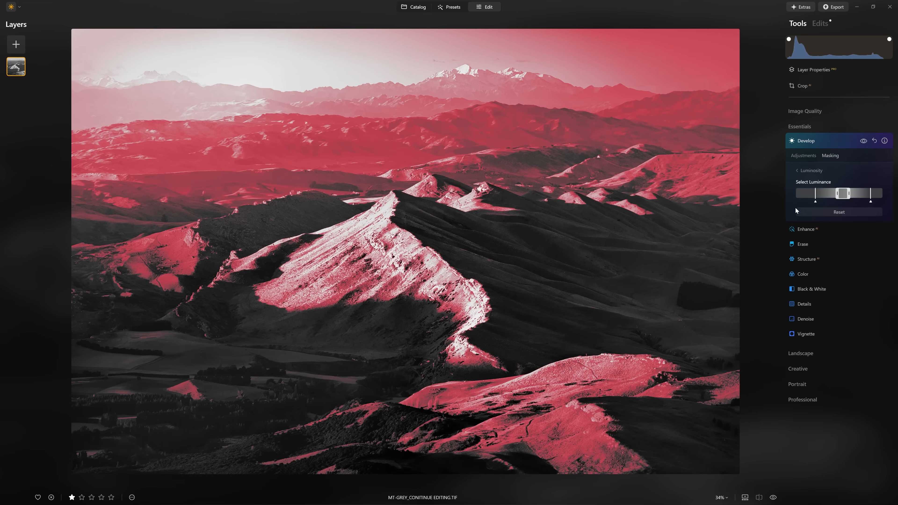
left_click_drag(815, 200, 804, 200)
left_click_drag(871, 202, 882, 202)
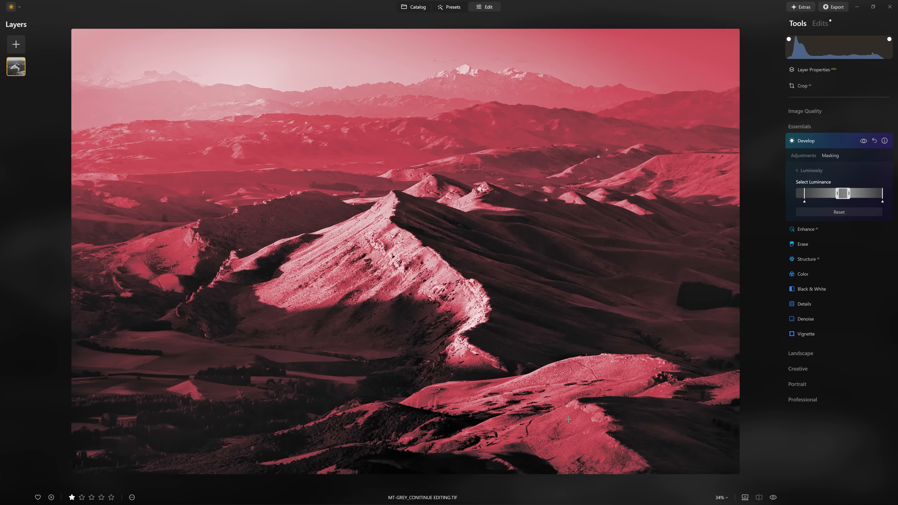
left_click(810, 171)
Step: Darken the masked curve by lowering the white endpoint about 40% and the shadows to the base, add a point above them, and compare off and on
left_click(800, 155)
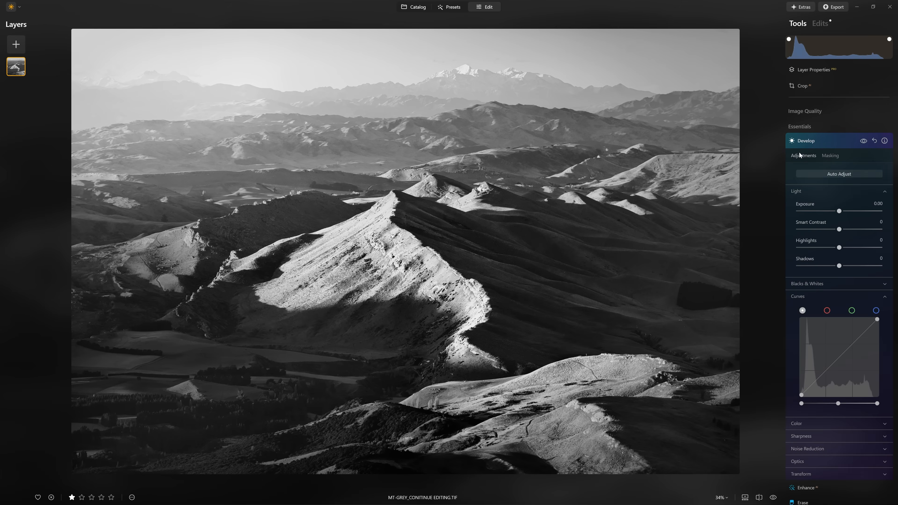
left_click_drag(877, 319, 888, 350)
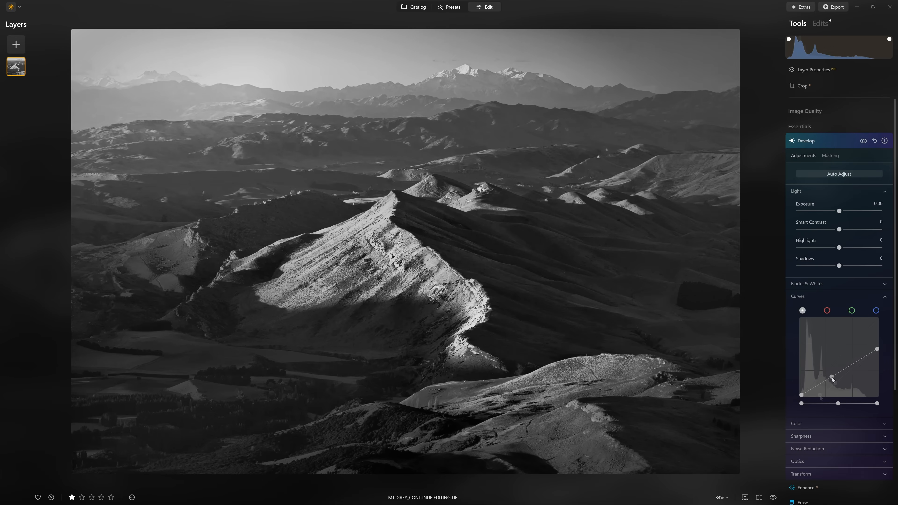
left_click_drag(832, 377, 820, 395)
left_click(835, 383)
left_click(864, 140)
left_click(864, 140)
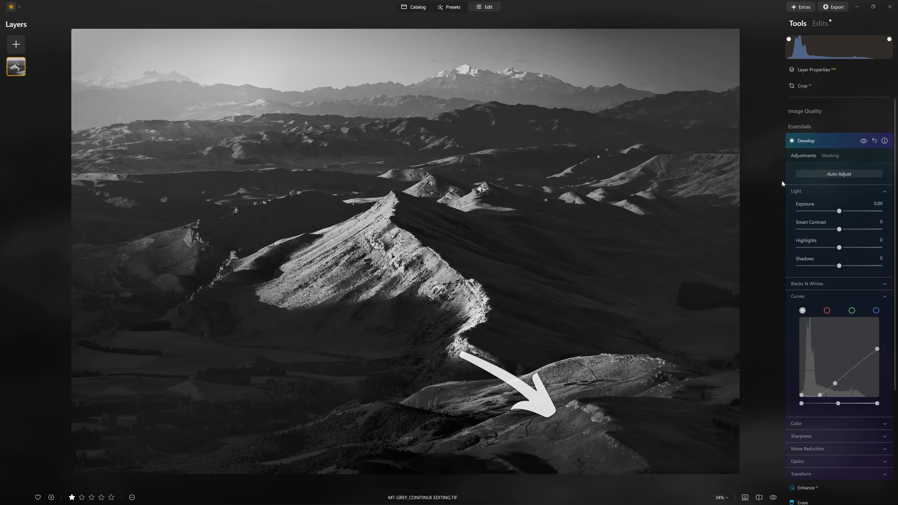
Step: Erase the darkening mask from the sky, distant ranges and central ridge with a size 400 brush at strength 100
left_click(831, 156)
left_click(809, 171)
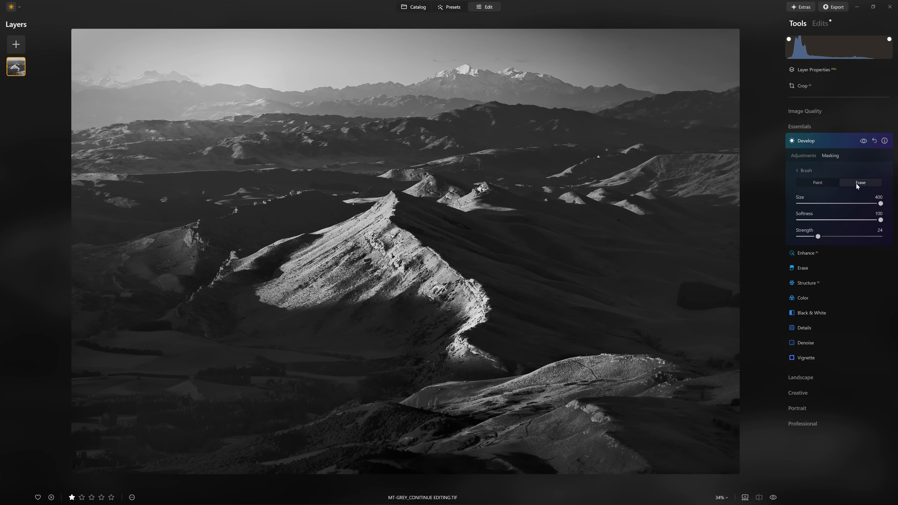
left_click_drag(818, 236, 881, 236)
mouse_move(724, 57)
left_mouse_down()
mouse_move(92, 76)
mouse_move(813, 114)
mouse_move(351, 190)
mouse_move(30, 125)
mouse_move(120, 291)
mouse_move(594, 237)
left_mouse_up()
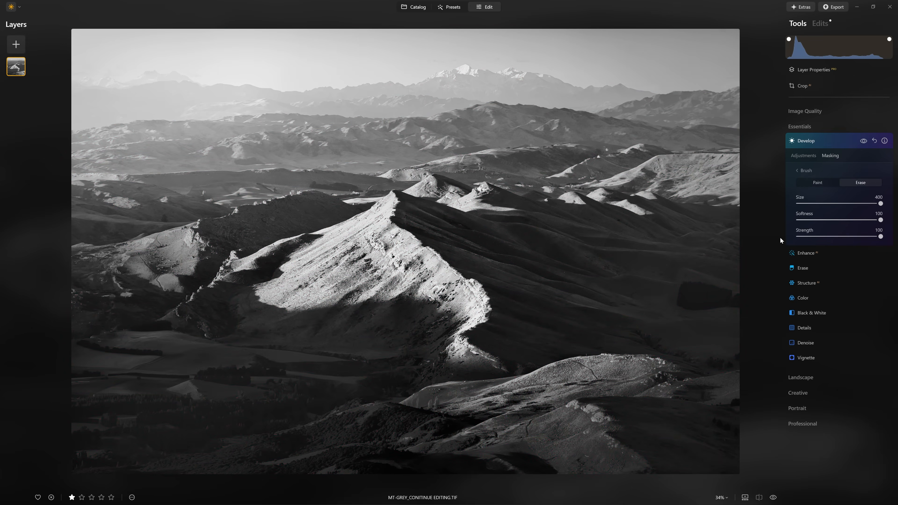
Step: Partly erase the darkening mask over the upper foreground hill with the brush at strength 44, and compare the adjustment off and on
left_click(834, 236)
mouse_move(715, 319)
left_mouse_down()
mouse_move(611, 328)
mouse_move(469, 359)
mouse_move(225, 331)
mouse_move(98, 387)
mouse_move(316, 416)
mouse_move(307, 447)
mouse_move(380, 402)
mouse_move(706, 367)
mouse_move(732, 334)
mouse_move(697, 306)
mouse_move(583, 376)
mouse_move(499, 371)
mouse_move(467, 345)
left_mouse_up()
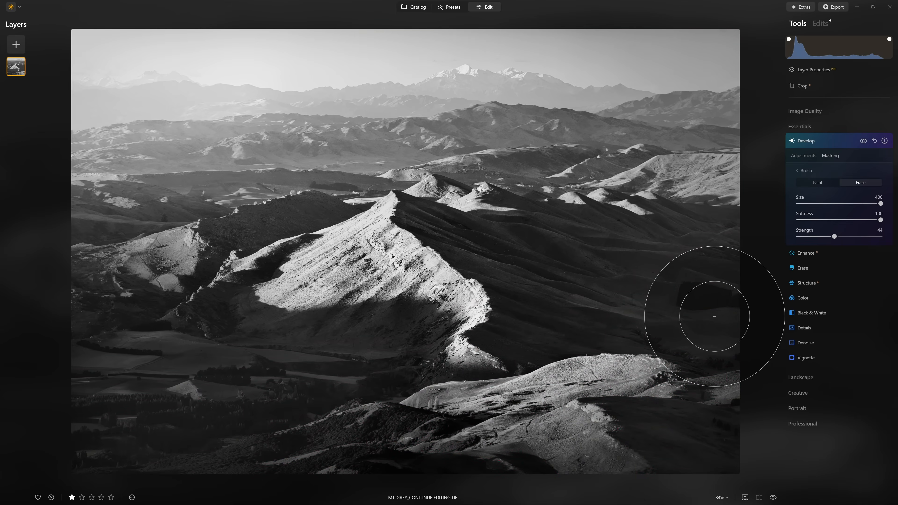
left_click(862, 141)
left_click(863, 142)
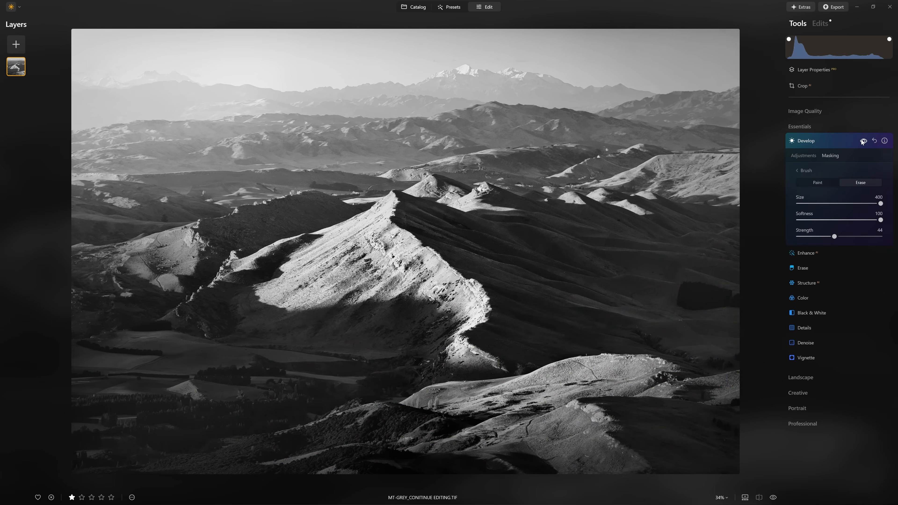
left_click(863, 141)
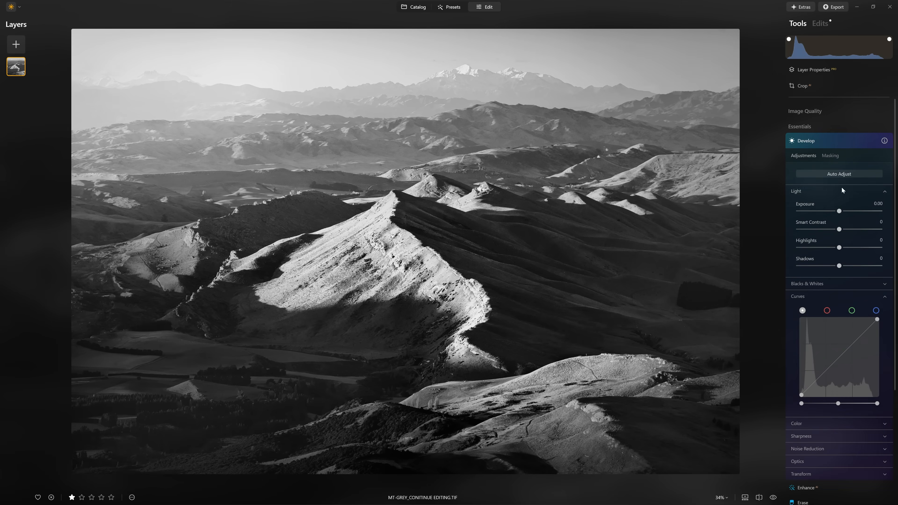
Step: Start another Develop adjustment and darken its curve by pulling down a point in the highlights and one in the shadows
left_click_drag(852, 346, 857, 348)
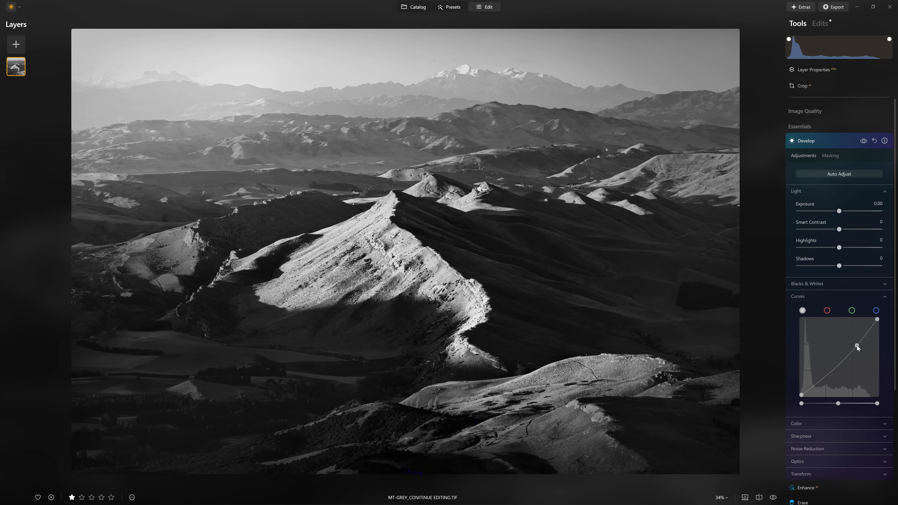
left_click_drag(829, 374, 831, 380)
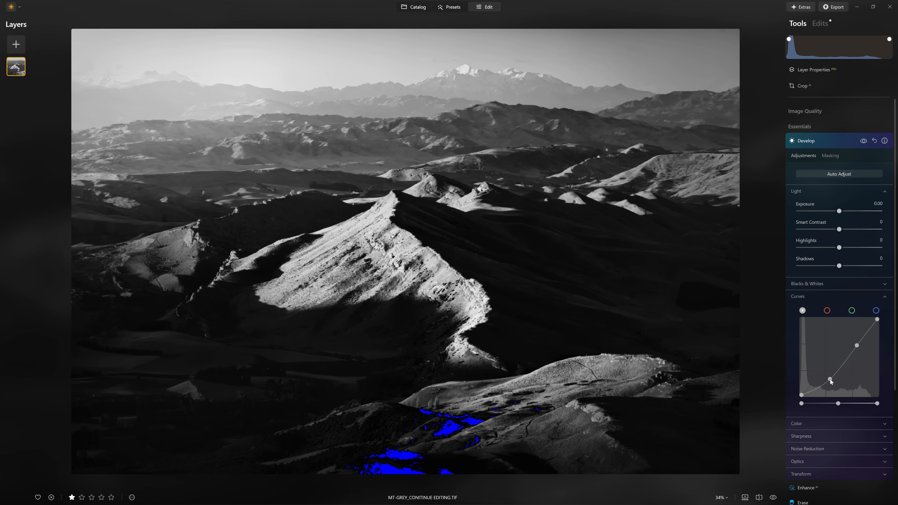
left_click_drag(857, 346, 858, 353)
left_click_drag(830, 380, 831, 386)
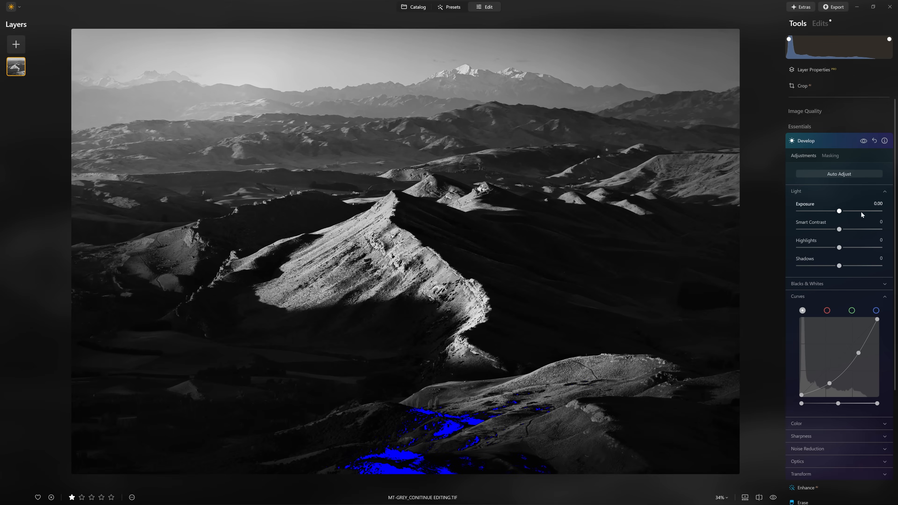
Step: Limit the overall darkening by painting its mask over the upper sky and the photo's right edge with a large soft brush
left_click(835, 157)
left_click(829, 172)
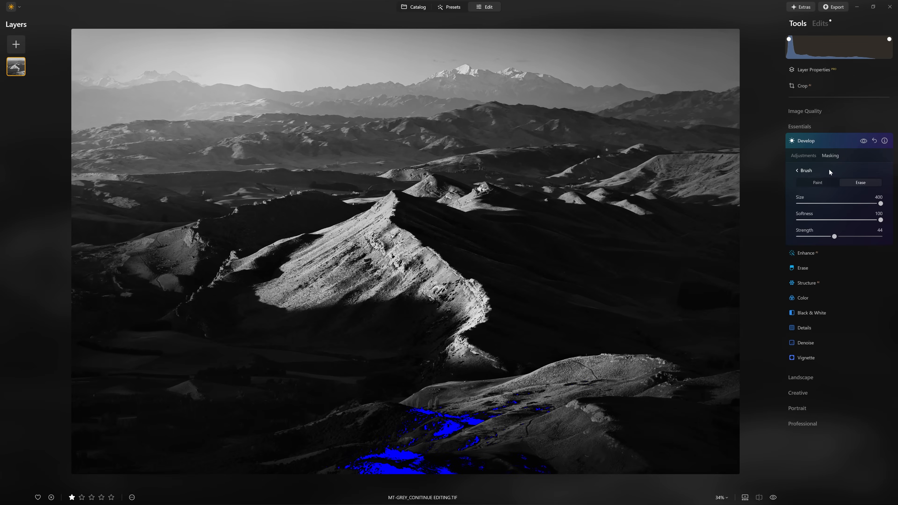
left_click(817, 182)
left_click(460, 53)
mouse_move(821, 85)
left_mouse_down()
mouse_move(689, 34)
mouse_move(643, 34)
mouse_move(742, 83)
left_mouse_up()
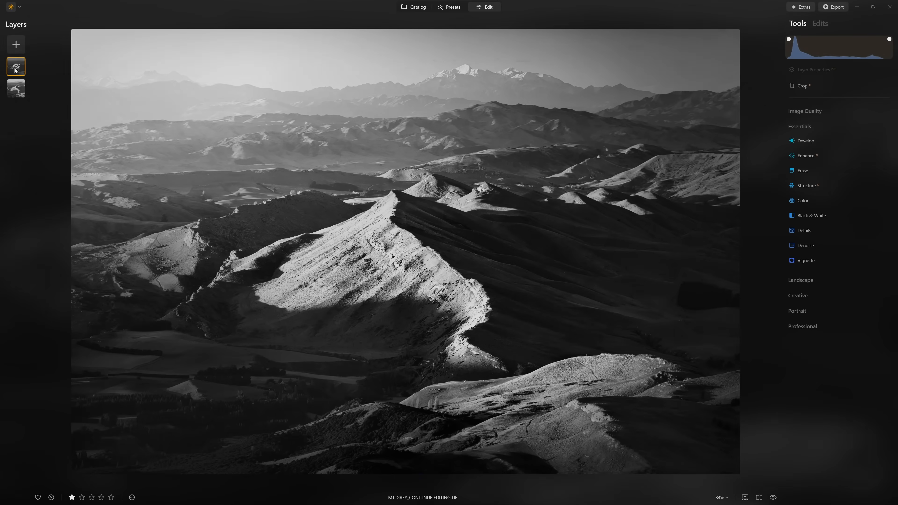
Step: Compare the edit with the unedited photo by repeatedly showing and hiding the upper layer
right_click(23, 73)
left_click(22, 77)
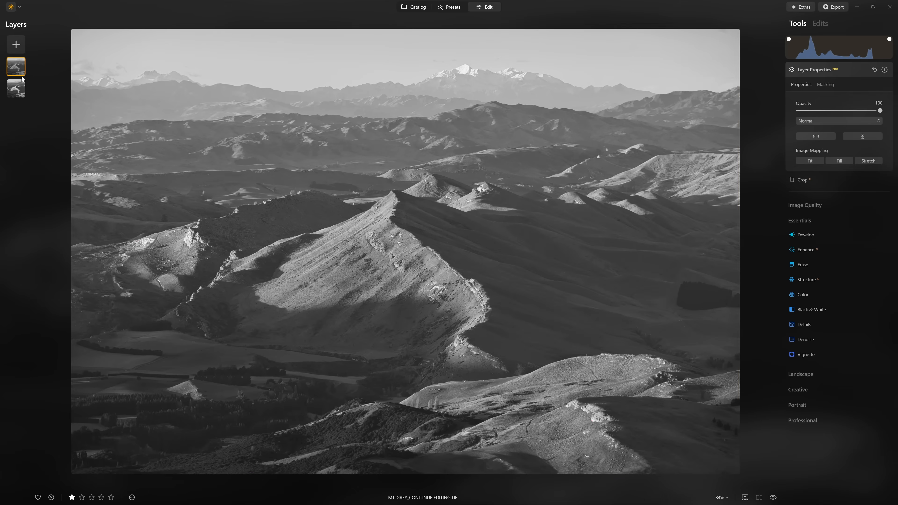
right_click(19, 71)
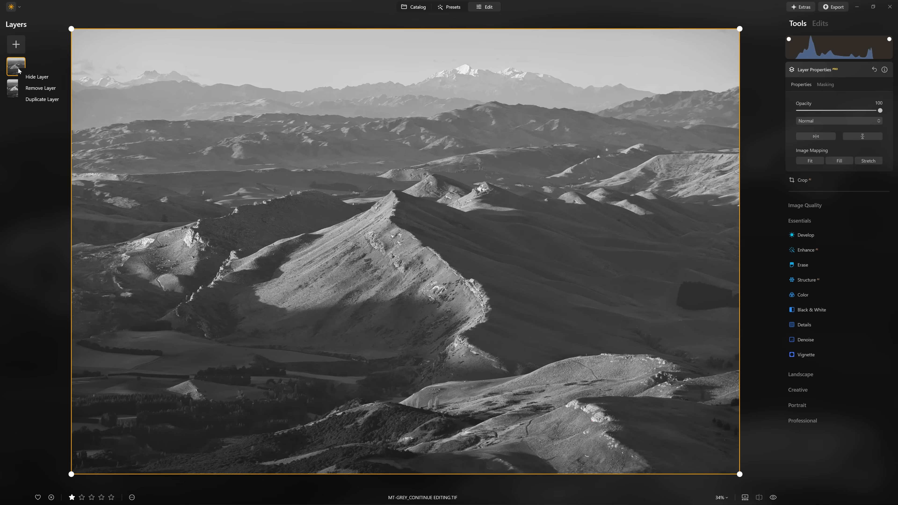
left_click(29, 77)
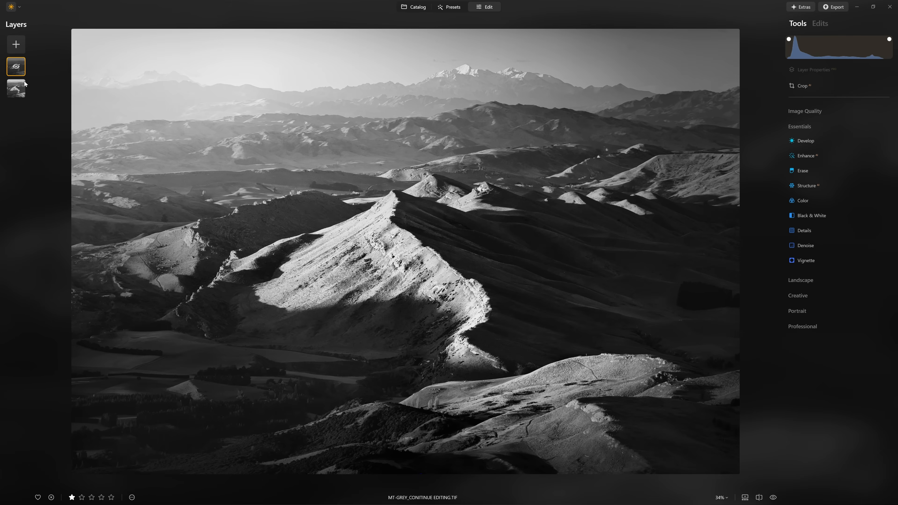
right_click(18, 72)
left_click(20, 76)
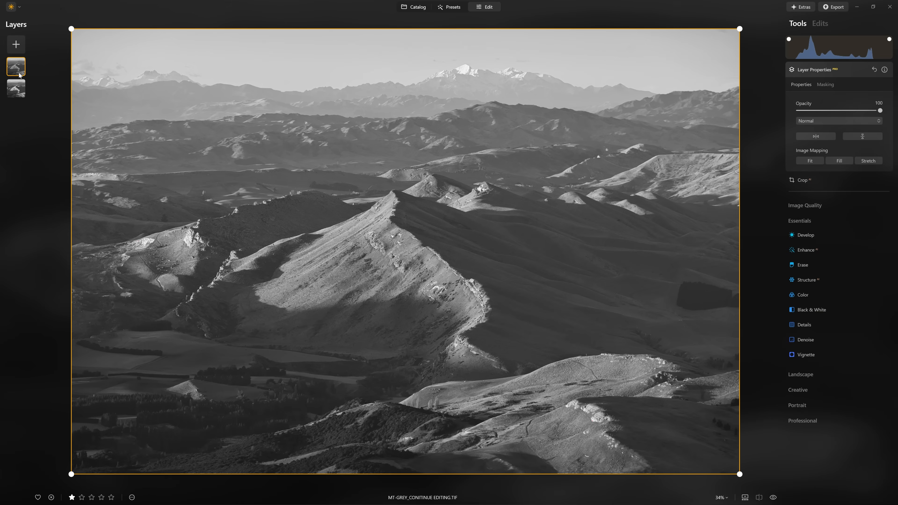
right_click(18, 71)
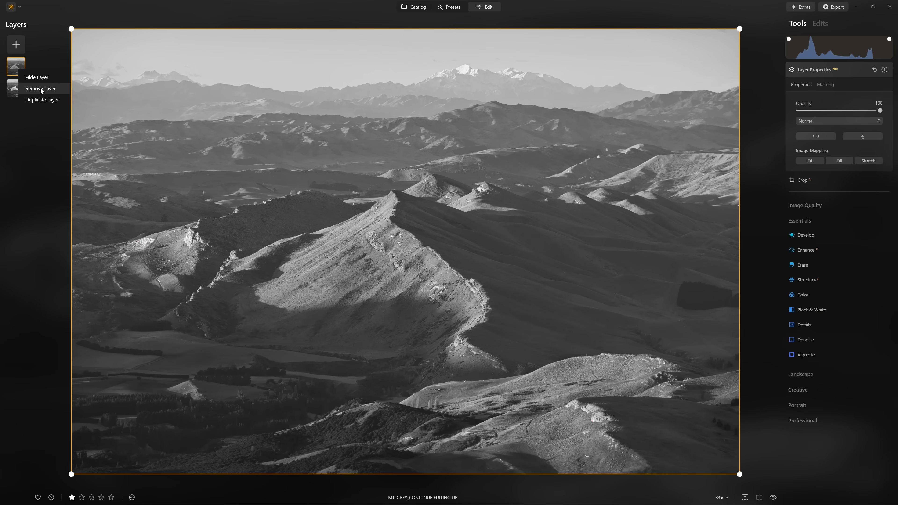
left_click(36, 80)
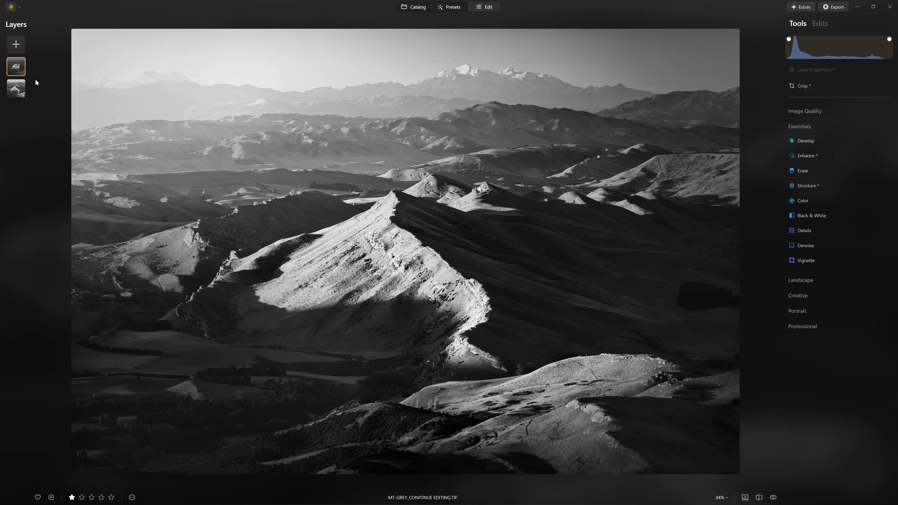
Step: Apply the Dramatic effect to the edited lower layer with an amount of 4
left_click(16, 89)
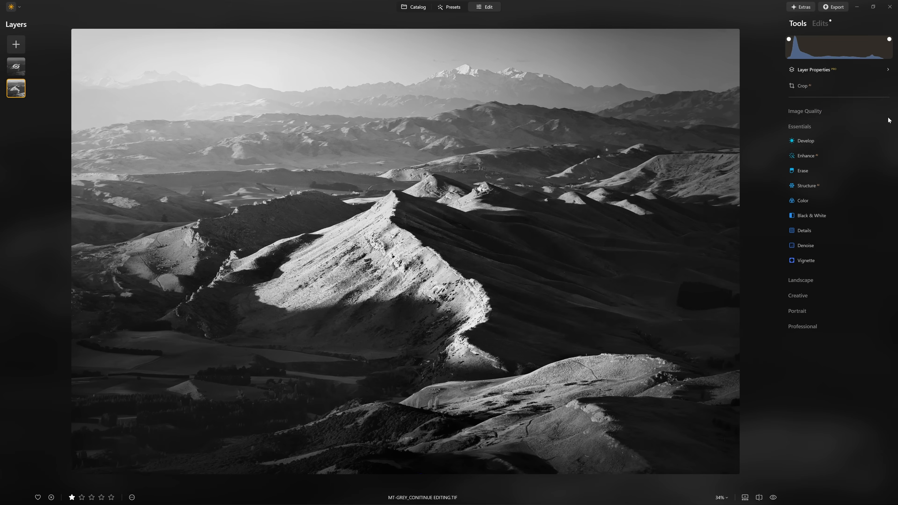
left_click(810, 294)
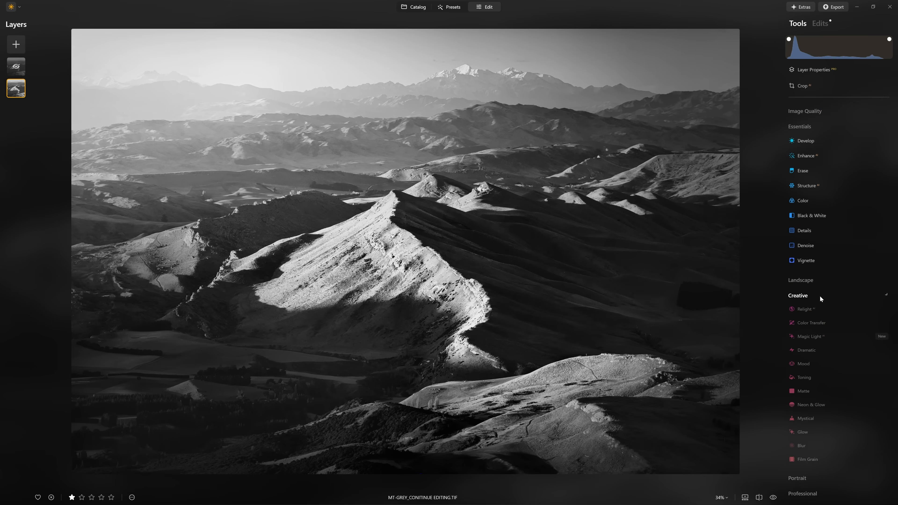
left_click(811, 342)
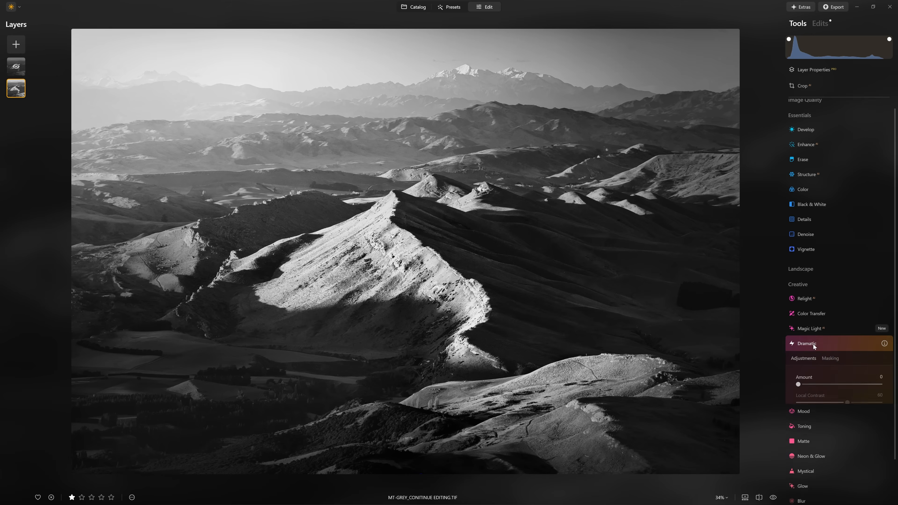
left_click_drag(801, 344, 803, 344)
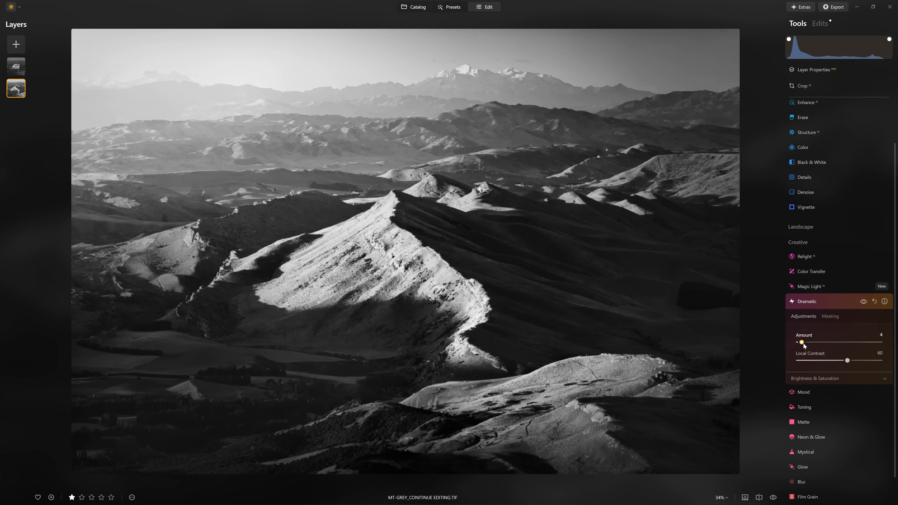
Step: Apply the Mystical effect to the edited layer with an amount of 23
left_click(810, 450)
left_click(818, 365)
left_click_drag(818, 366, 821, 369)
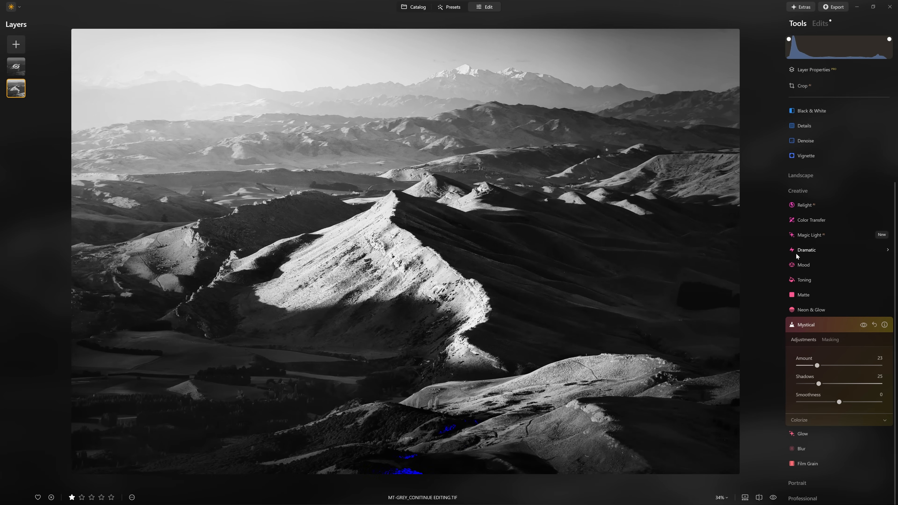
Step: Show the unedited upper layer and hide it again to check the Dramatic and Mystical effects against the original
left_click(17, 70)
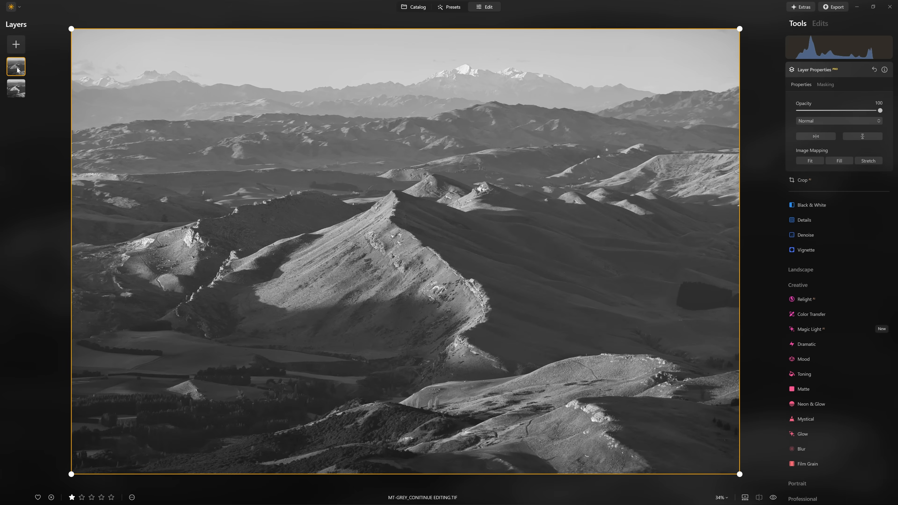
right_click(17, 70)
left_click(28, 74)
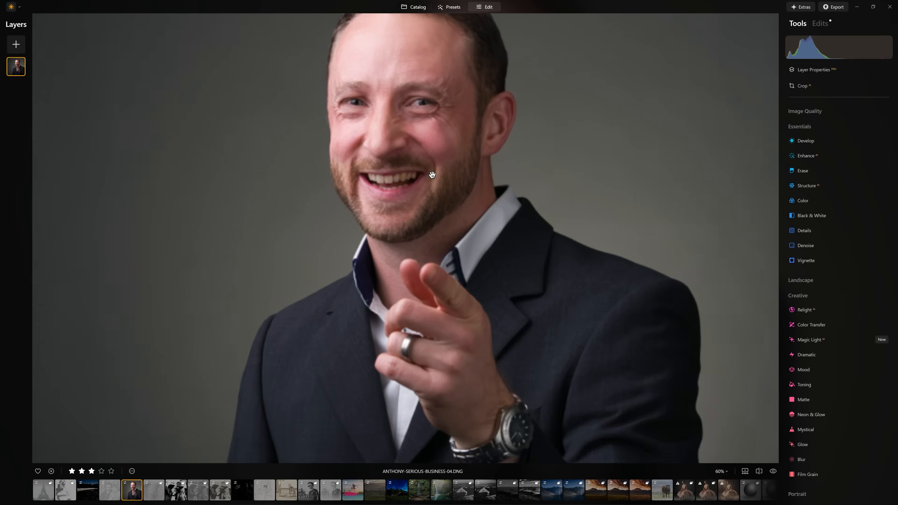
Step: Darken the whole portrait in Develop by pulling the upper part of the luminance curve strongly downward
scroll(432, 175, "up", 5)
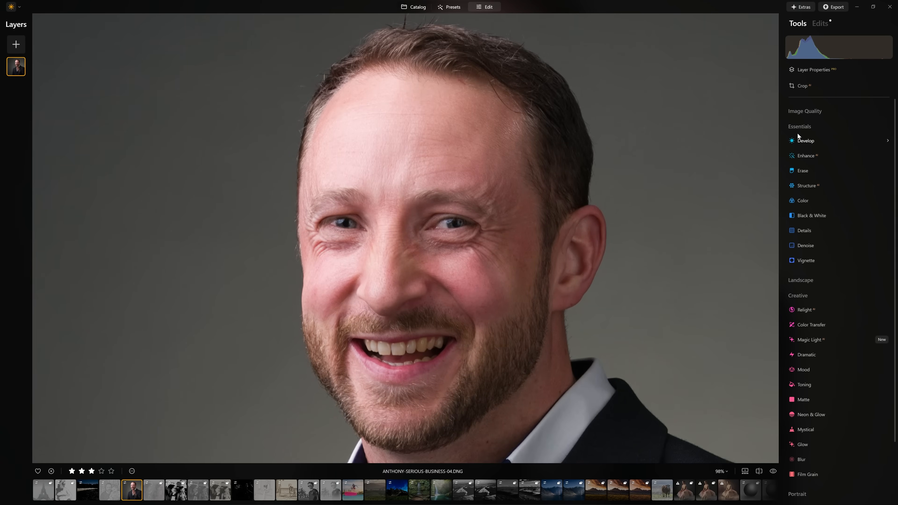
left_click(807, 141)
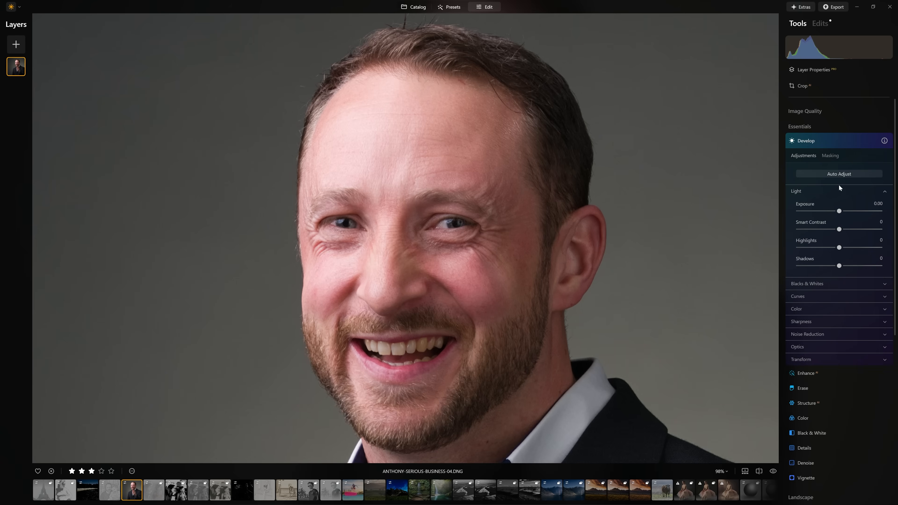
left_click(830, 298)
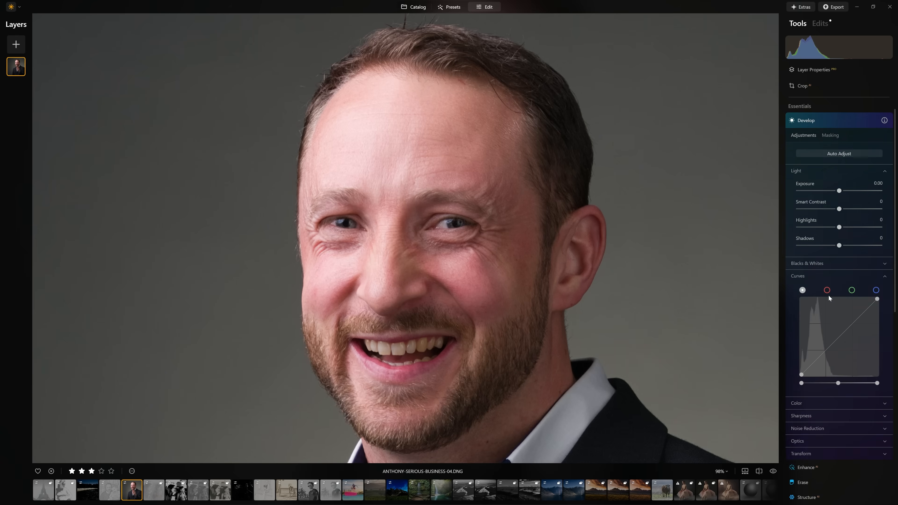
left_click_drag(844, 313, 860, 319)
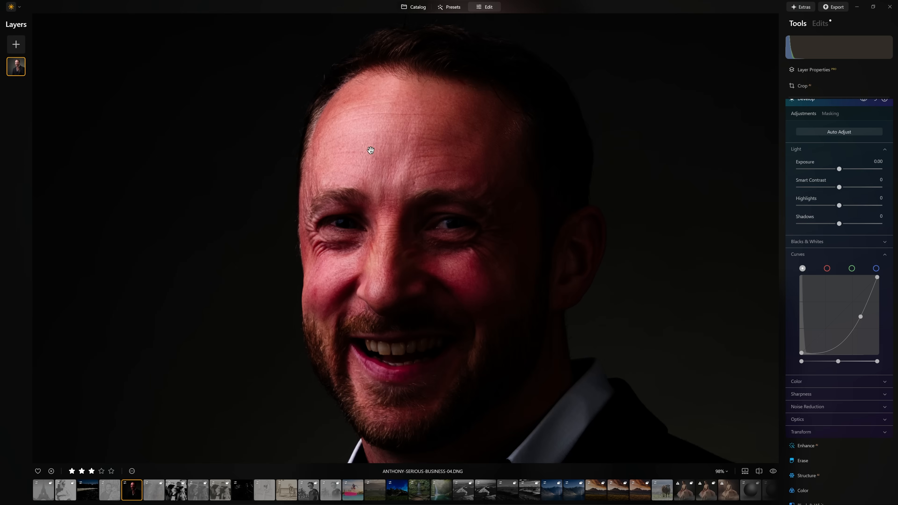
scroll(837, 157, "up", 2)
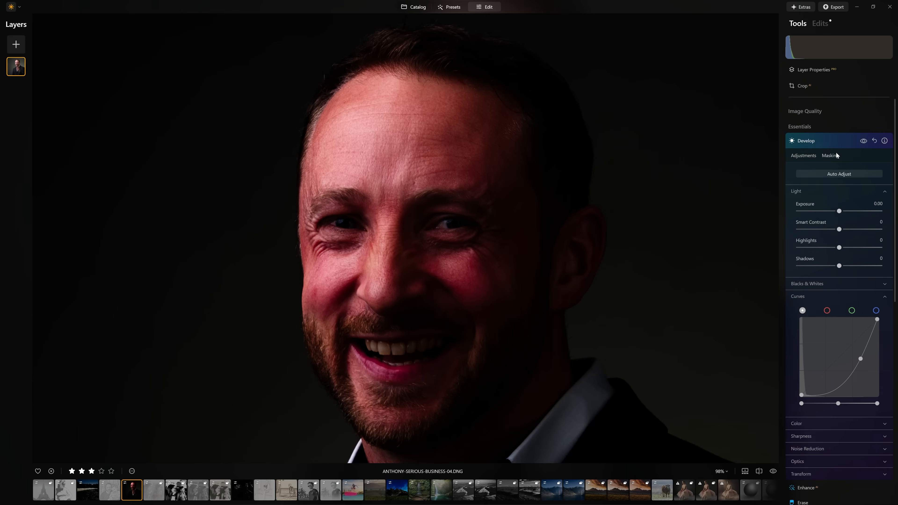
Step: Limit the Develop darkening with a luminosity mask sampled on the forehead, extending its falloff into darker tones and shifting its core range to the brightest tones
left_click(832, 157)
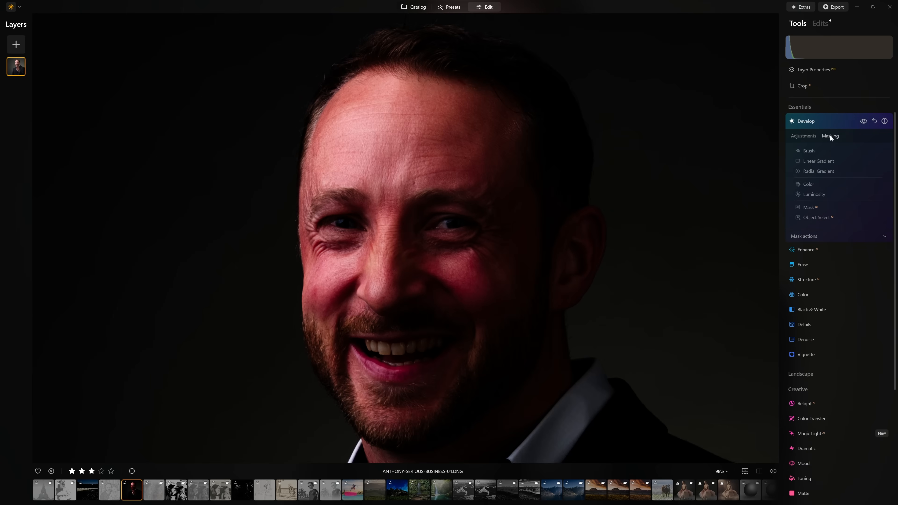
left_click(812, 195)
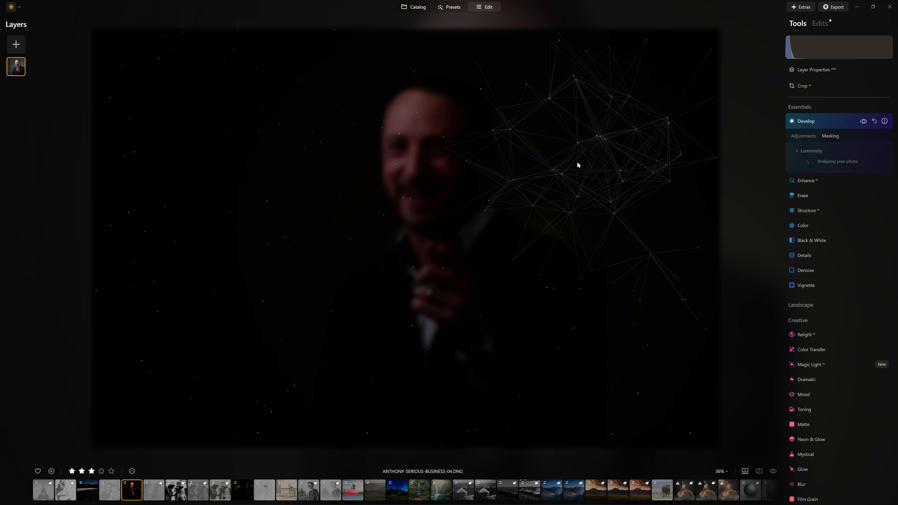
left_click(410, 114)
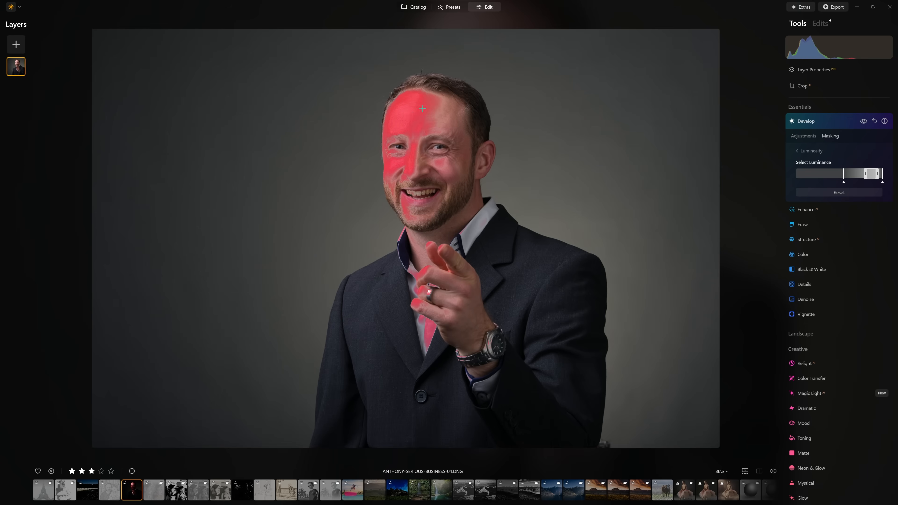
left_click_drag(842, 182, 808, 184)
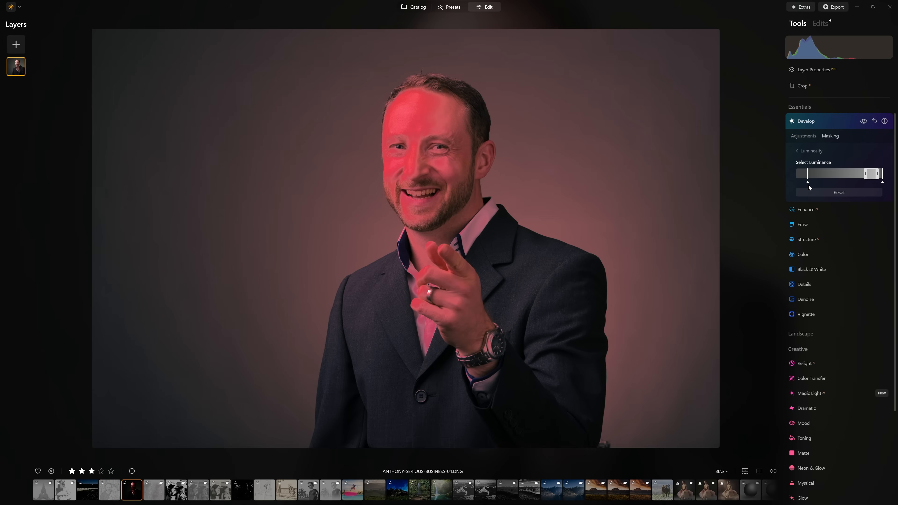
left_click_drag(871, 174, 879, 174)
left_click(813, 137)
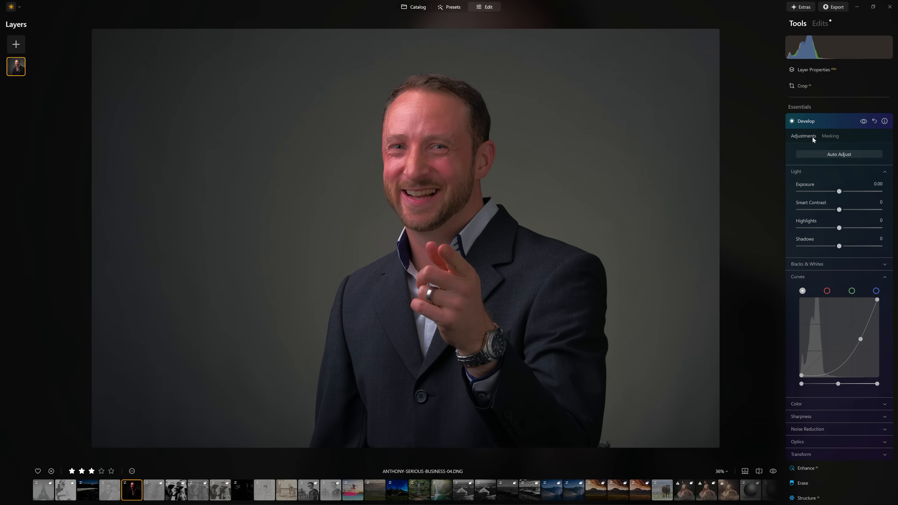
Step: Check the masked darkening against the original and pull the curve point down slightly
left_click(863, 122)
left_click(863, 122)
scroll(841, 245, "down", 2)
scroll(841, 245, "up", 2)
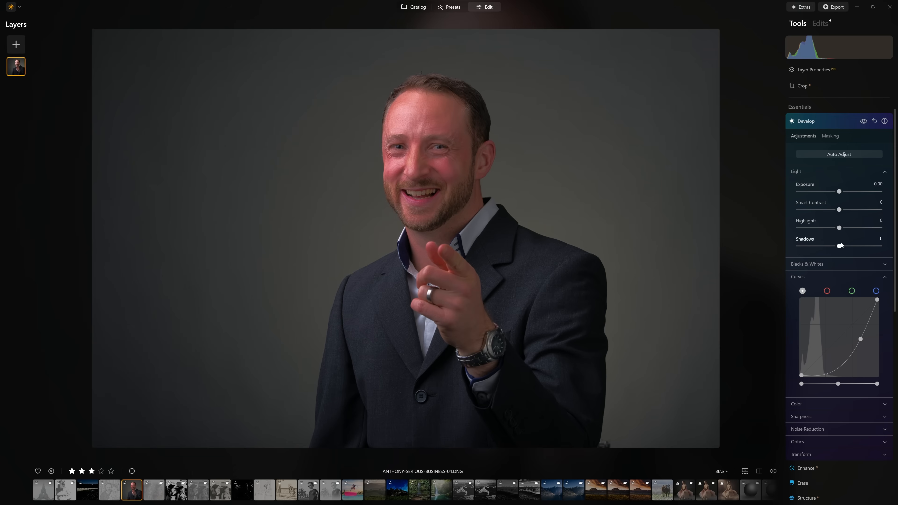
left_click_drag(861, 340, 859, 342)
scroll(432, 125, "up", 3)
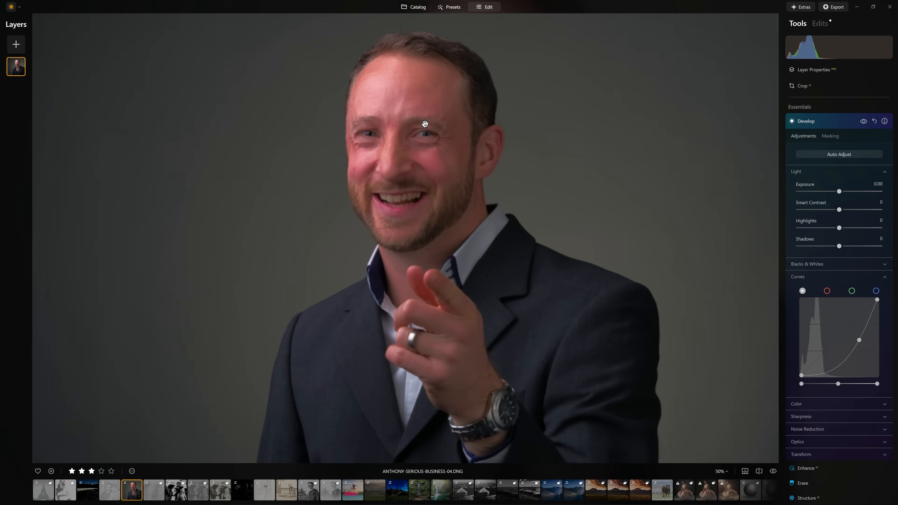
Step: Correct the darkened skin's color in Develop with saturation -21, temperature 1 and tint -13
left_click(851, 406)
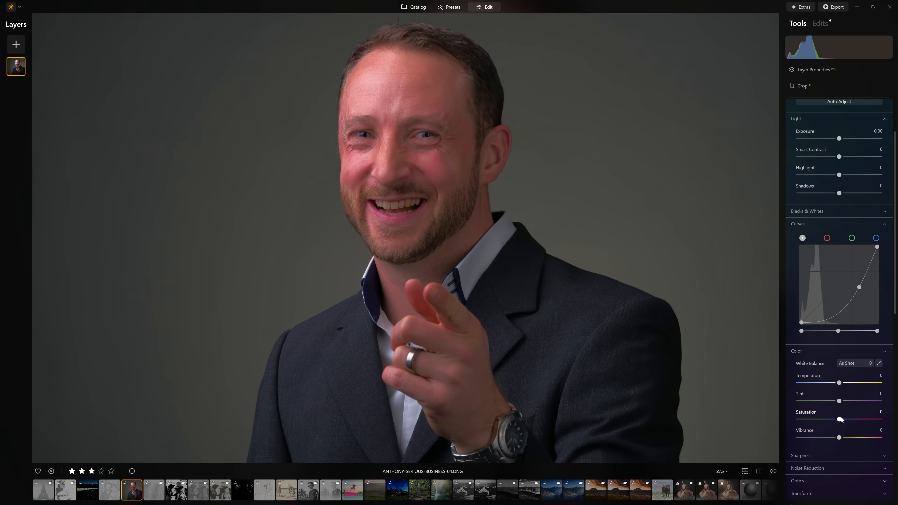
left_click_drag(839, 420, 836, 421)
left_click_drag(830, 420, 831, 421)
left_click_drag(839, 383, 871, 403)
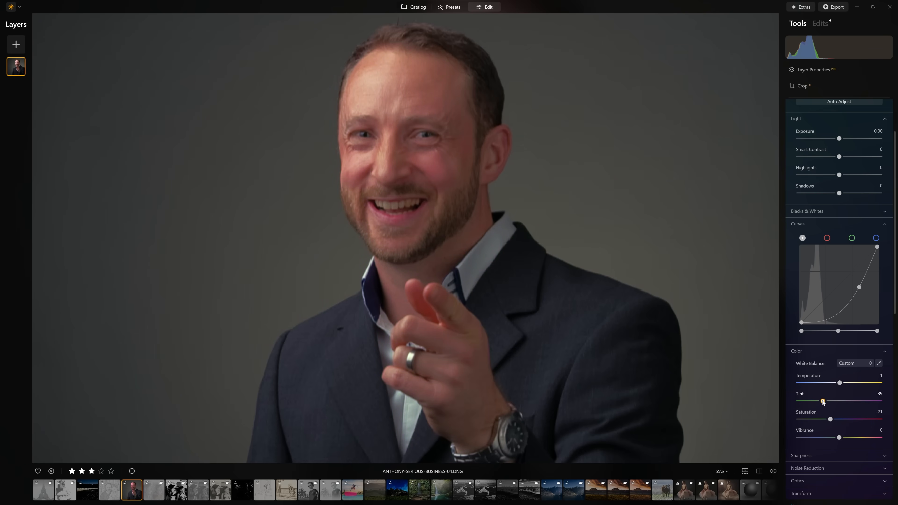
left_click_drag(820, 400, 841, 400)
Step: Erase the Develop mask around the man with a size 400, full-strength brush, and reduce the brush to size 232 and strength 61
scroll(838, 248, "up", 3)
left_click(832, 156)
left_click(806, 152)
left_click(859, 164)
scroll(613, 170, "up", 10)
mouse_move(538, 120)
left_mouse_down()
mouse_move(641, 216)
mouse_move(465, 397)
mouse_move(355, 270)
mouse_move(425, 8)
mouse_move(428, 258)
left_mouse_up()
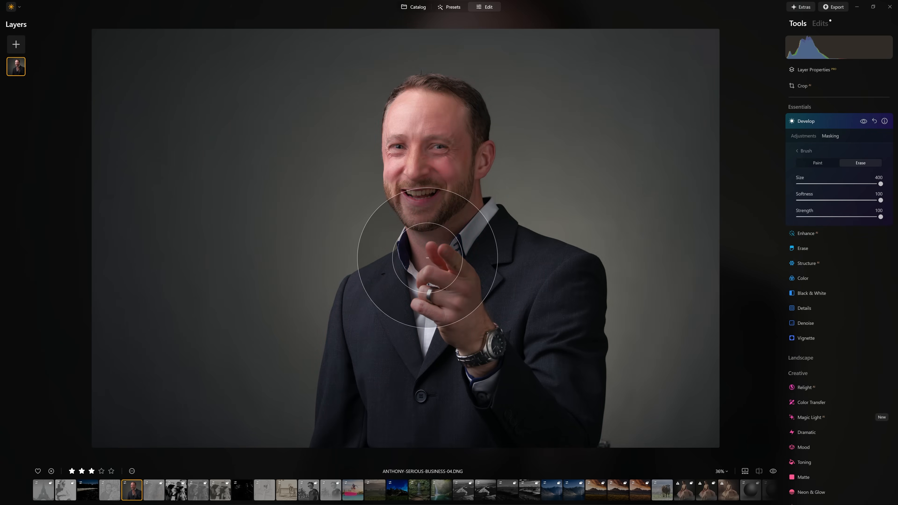
scroll(381, 194, "down", 8)
left_click(849, 217)
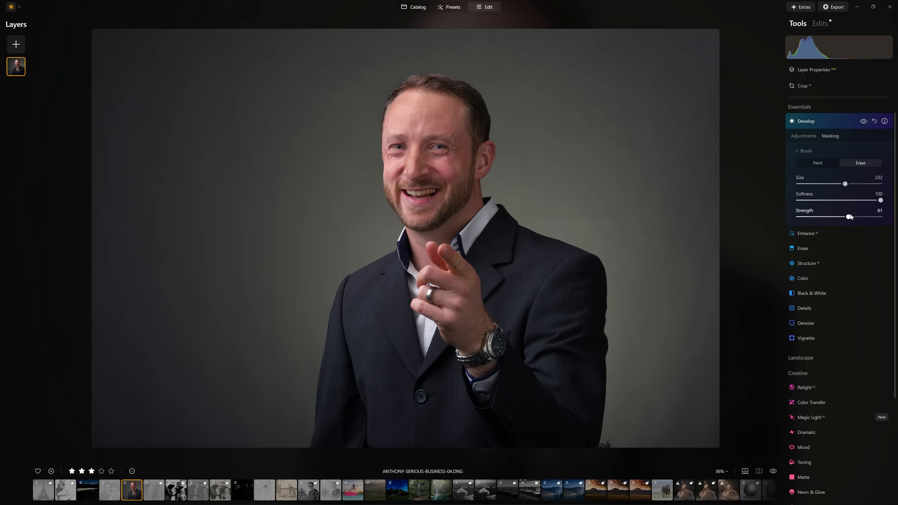
Step: Compare the portrait with and without the Develop adjustment by repeatedly toggling its visibility
left_click(863, 121)
left_click(864, 121)
left_click(863, 122)
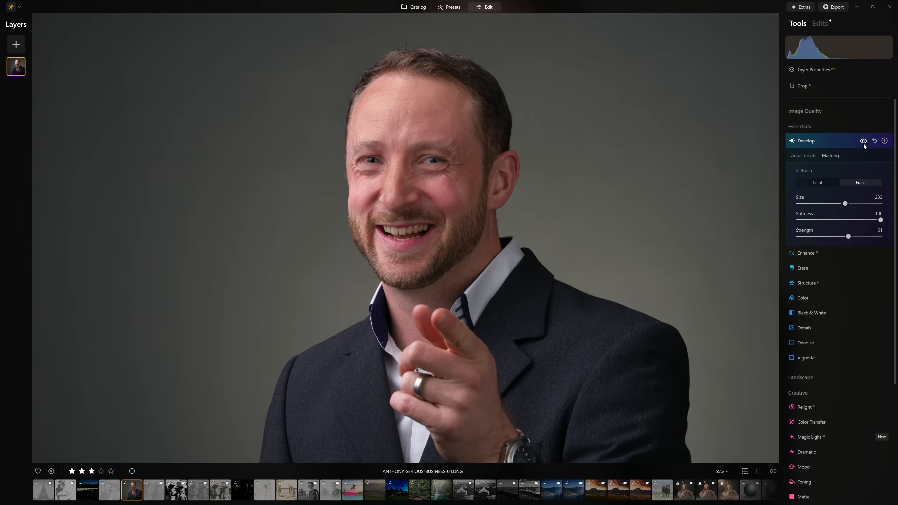
left_click(864, 143)
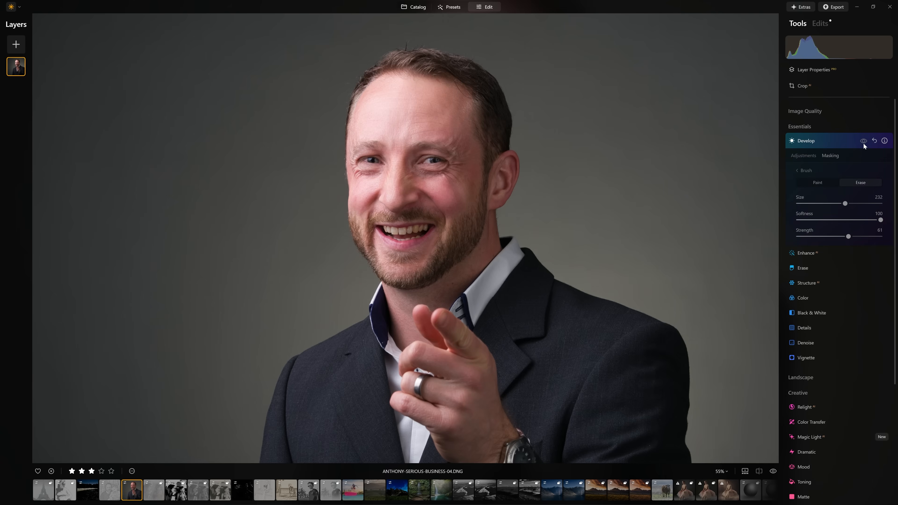
left_click(864, 145)
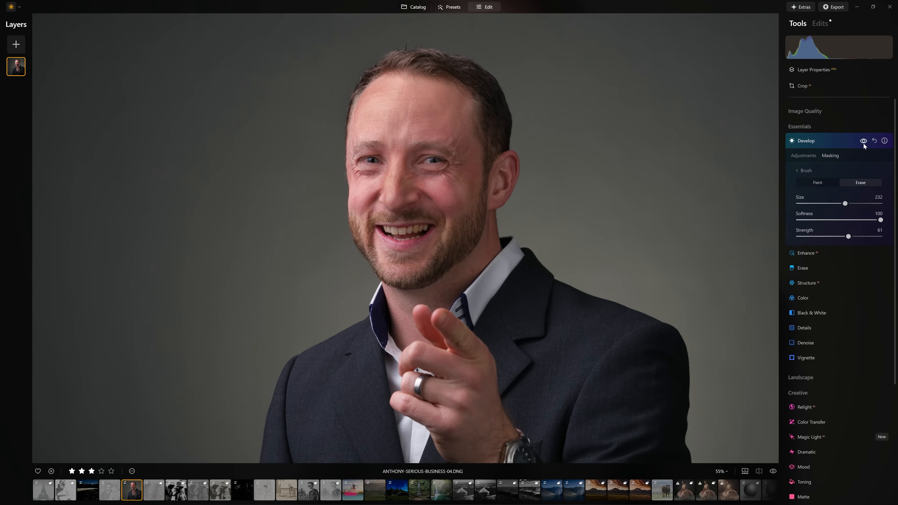
left_click(864, 146)
left_click(864, 146)
Step: Soften the darkening by raising the curve toward the diagonal, and check the result with Develop off and on
left_click(807, 171)
left_click(805, 156)
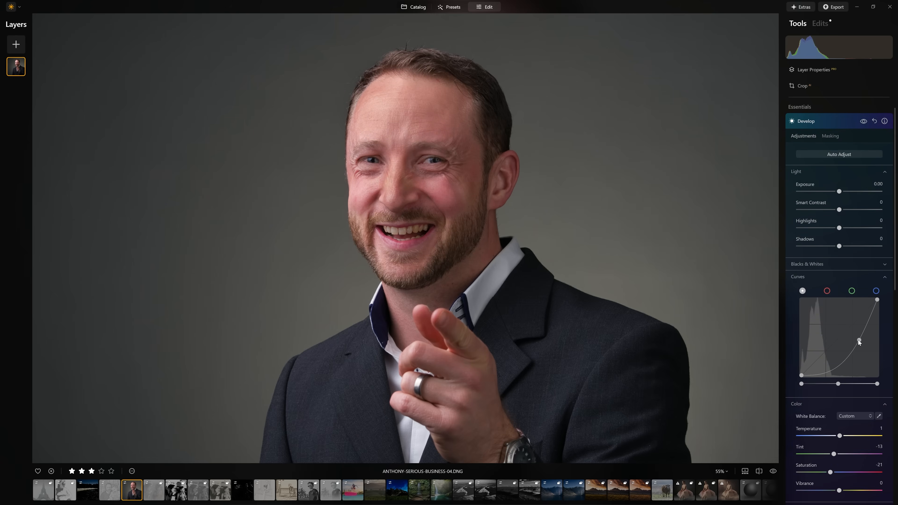
left_click_drag(859, 340, 852, 337)
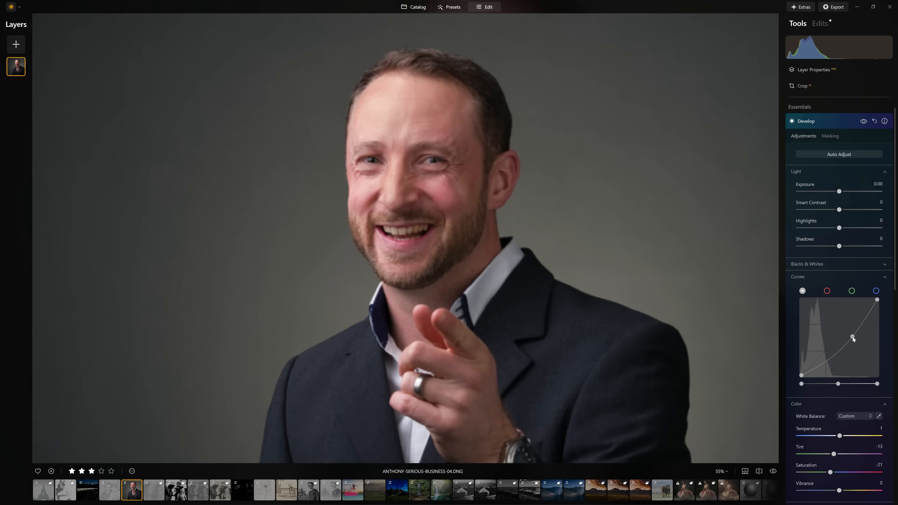
left_click(863, 120)
left_click(863, 121)
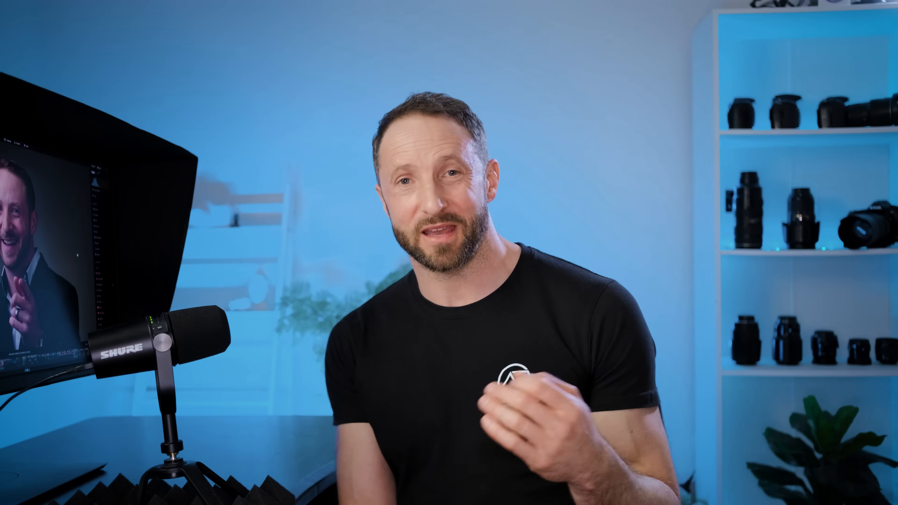